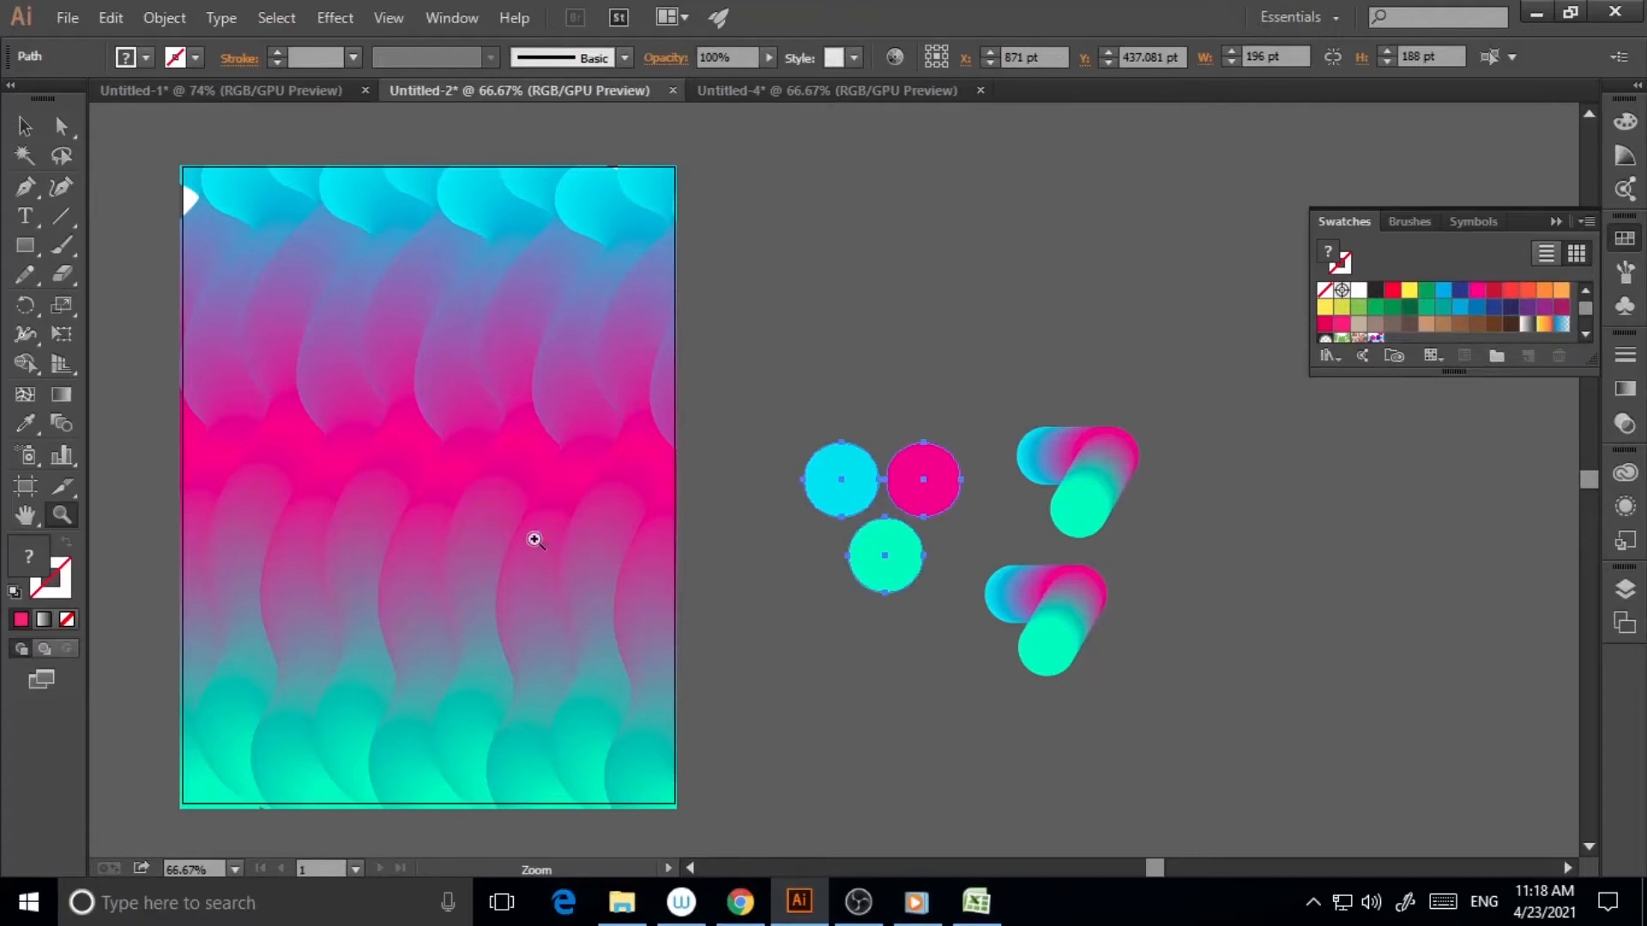
Step: Examine the wavy gradient artwork, the three coloured circles and the blended shapes beside it
left_click(438, 510)
scroll(1018, 586, "up", 3)
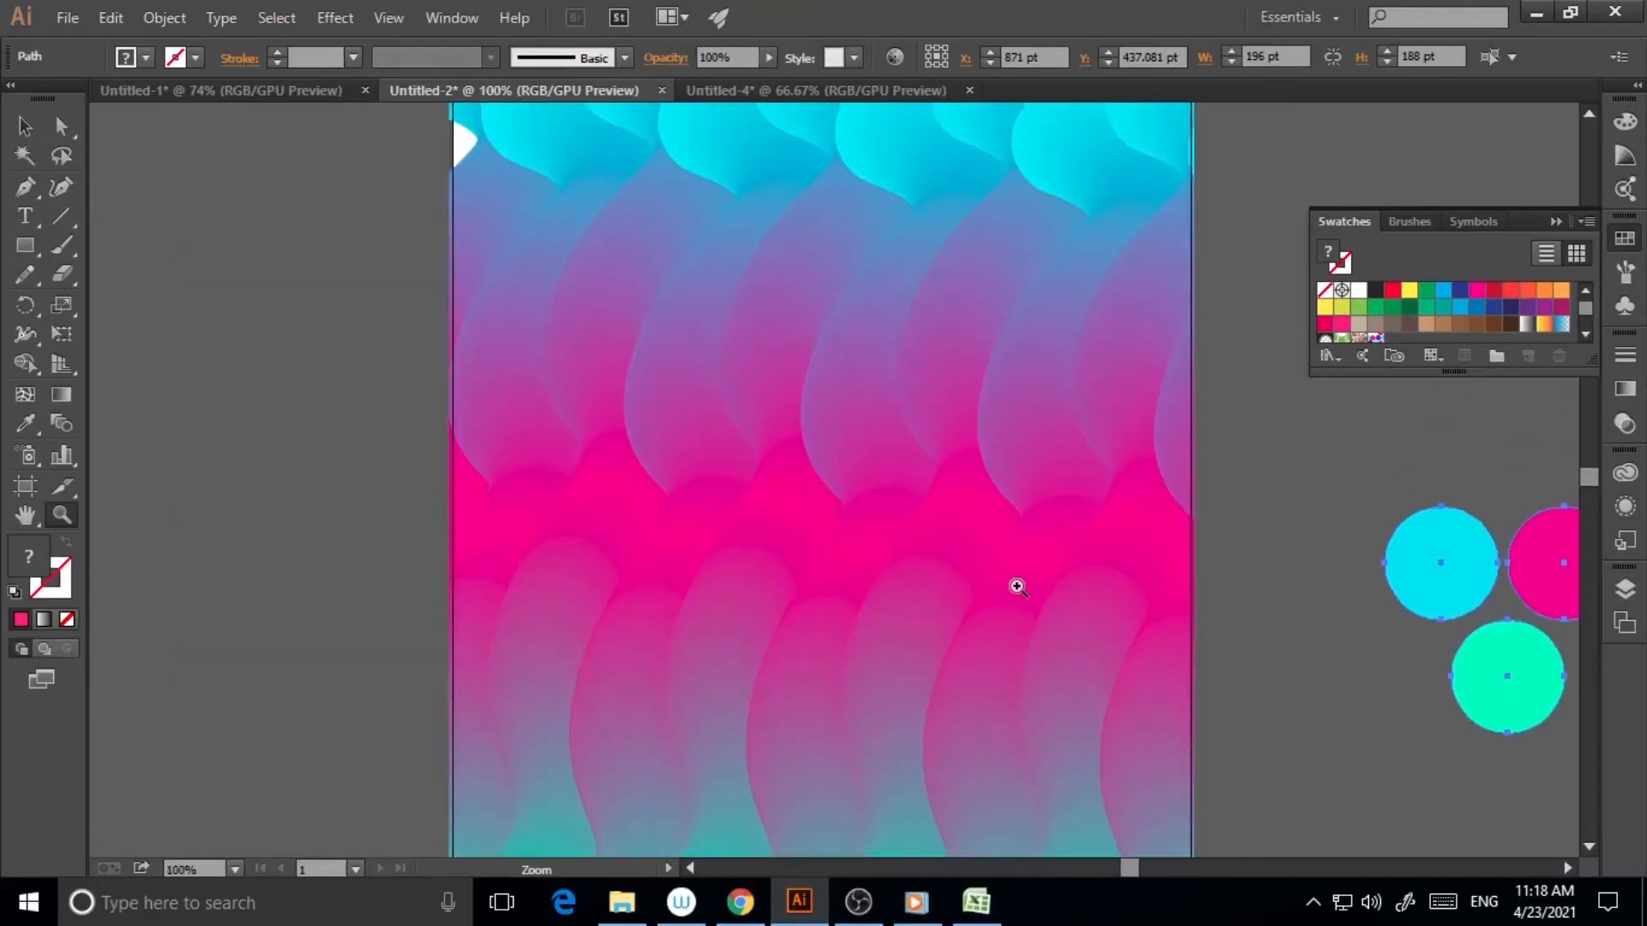
scroll(867, 614, "down", 3)
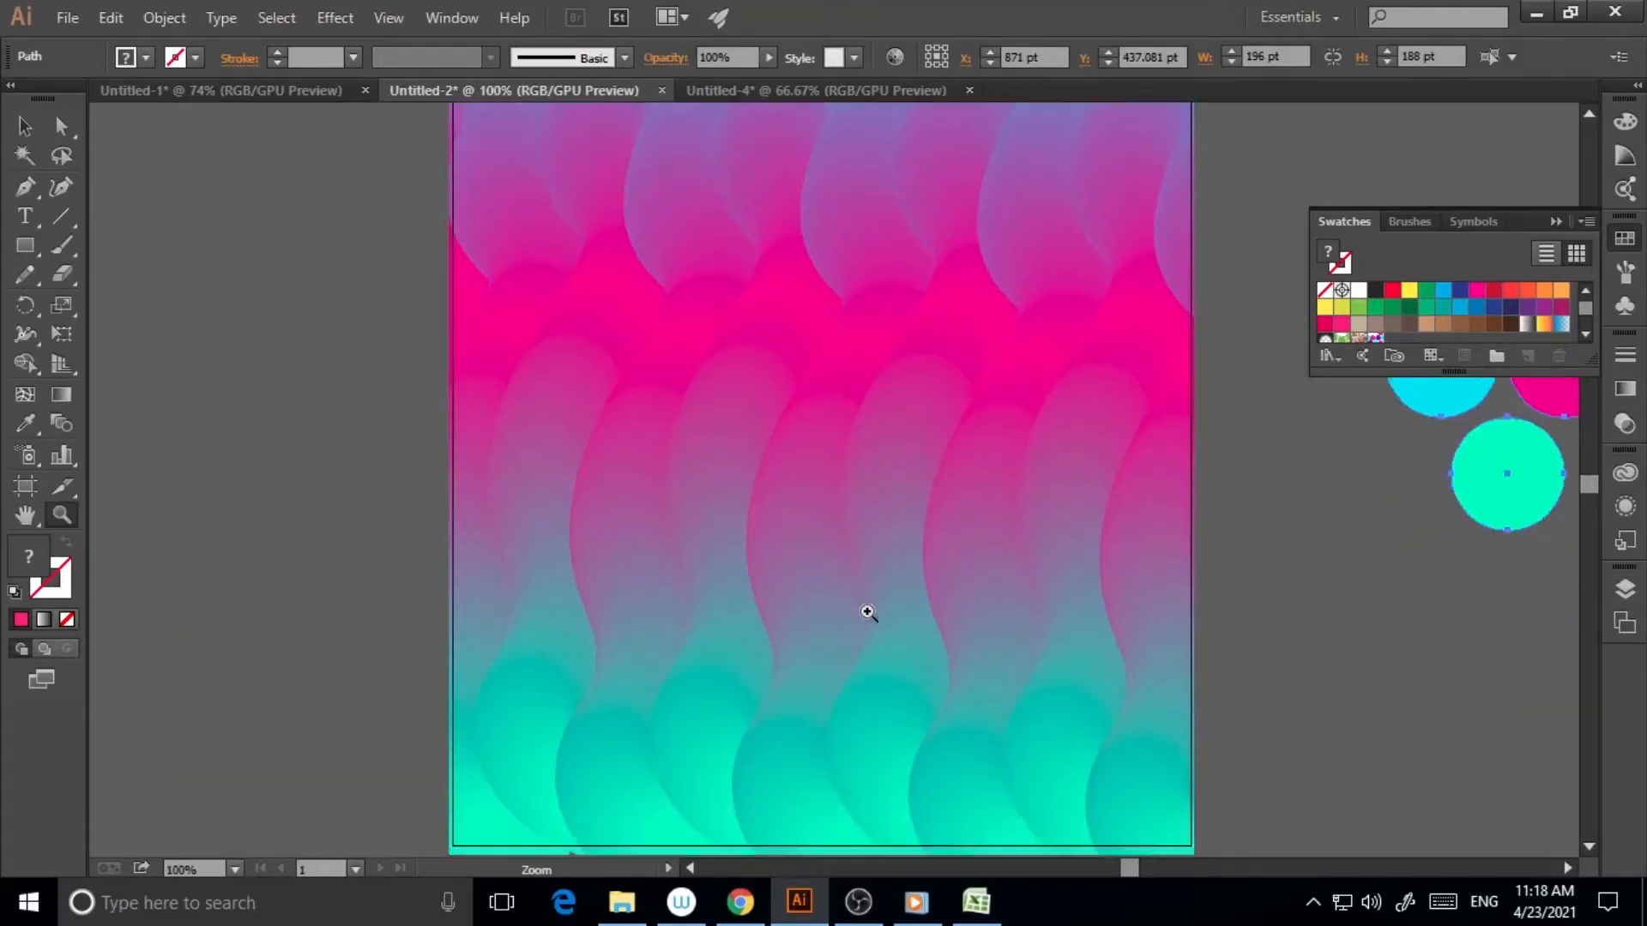
scroll(857, 617, "up", 3)
scroll(861, 705, "down", 5)
scroll(1014, 591, "right", 3)
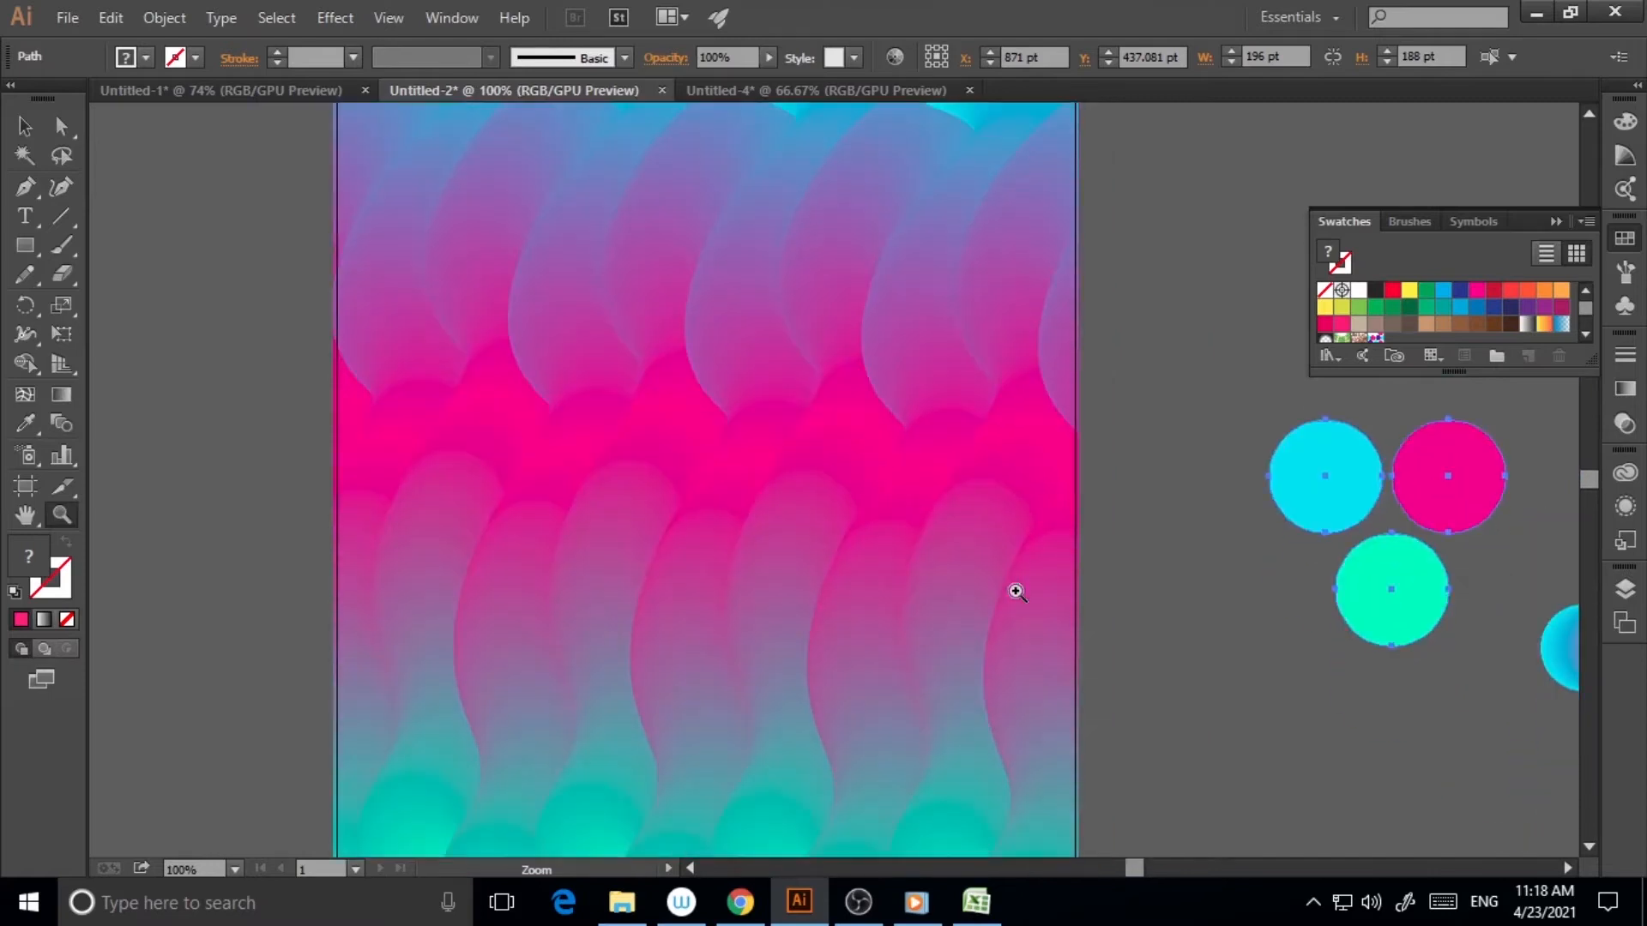
scroll(959, 658, "up", 3)
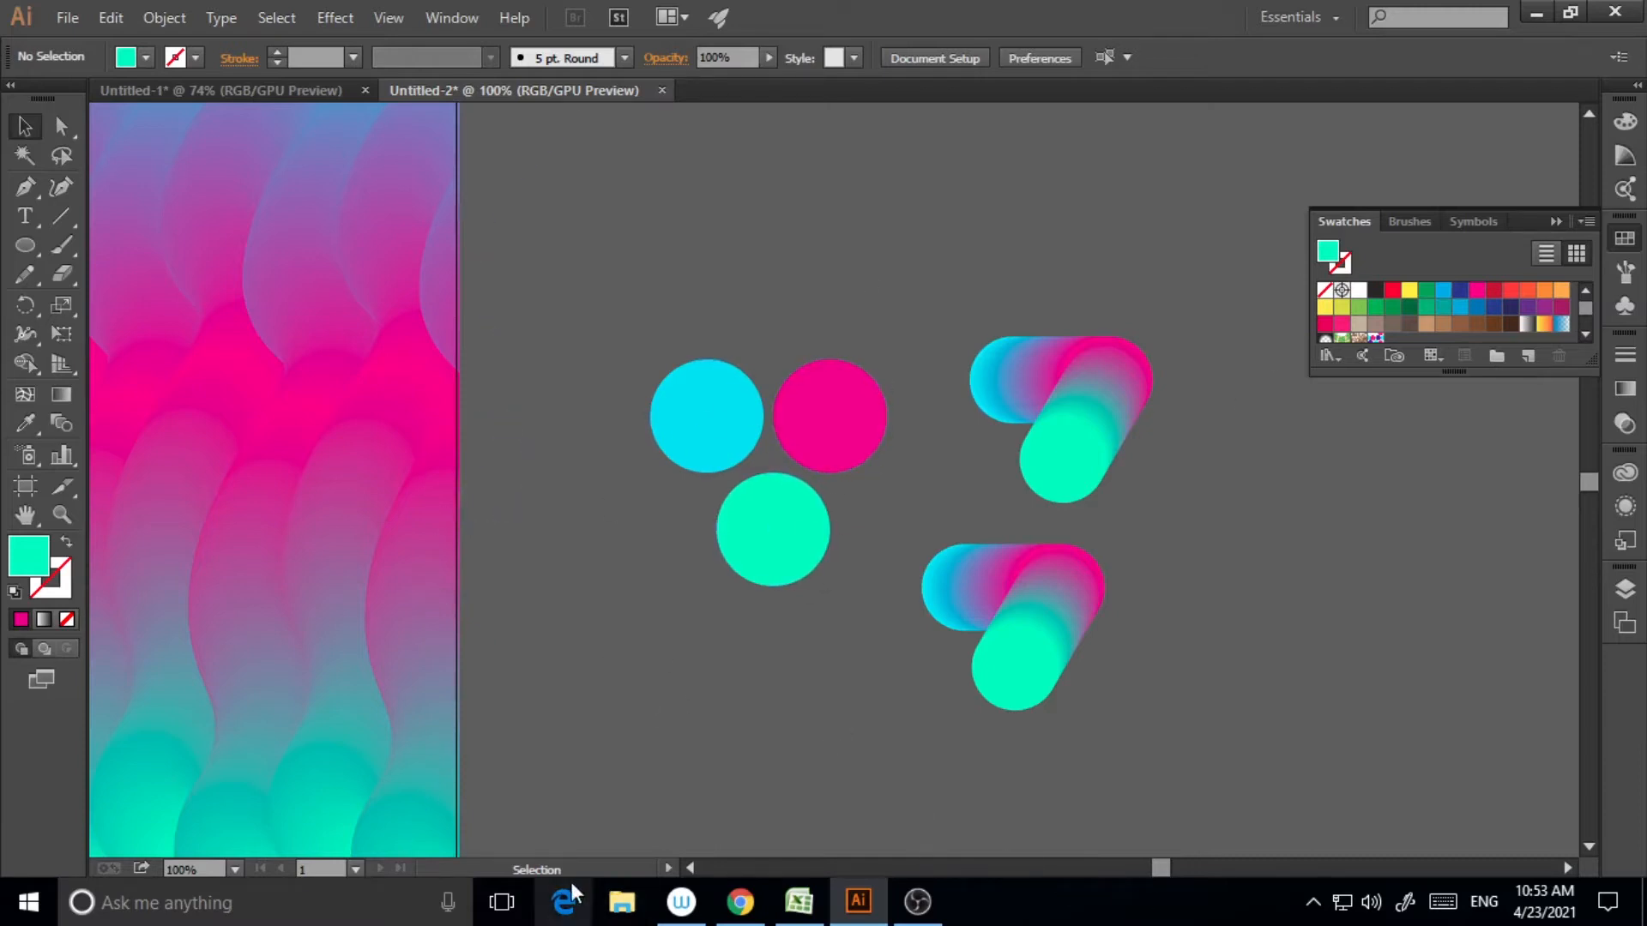
left_click_drag(692, 873, 693, 873)
key("ctrl+minus")
key("ctrl+minus")
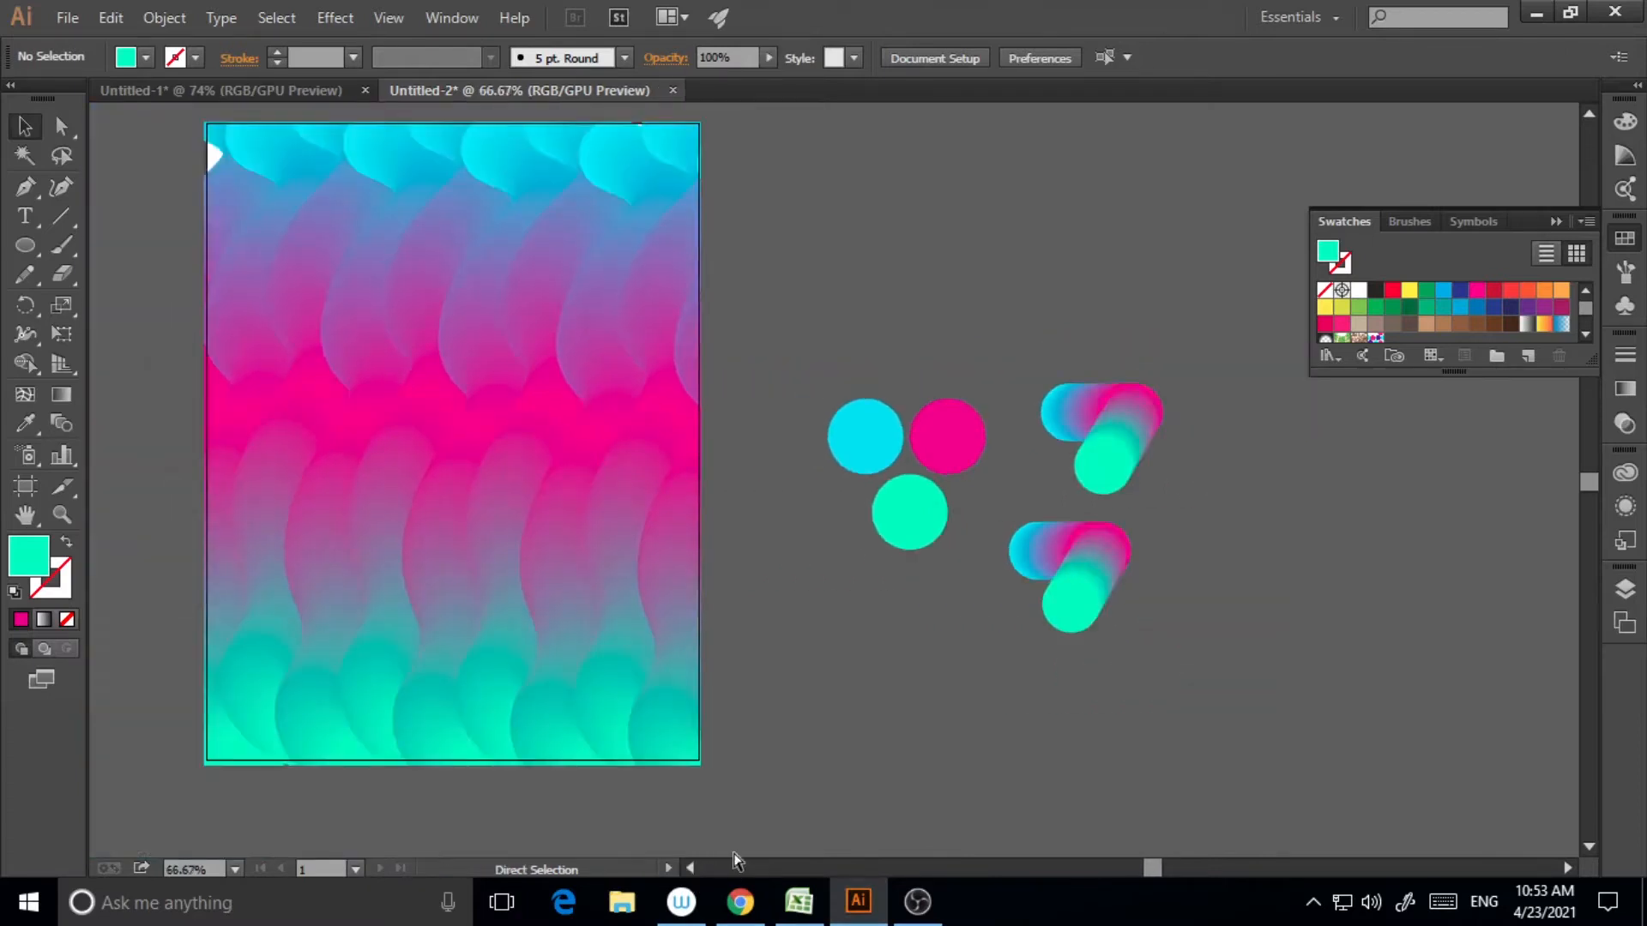
left_click(58, 518)
left_click(534, 447)
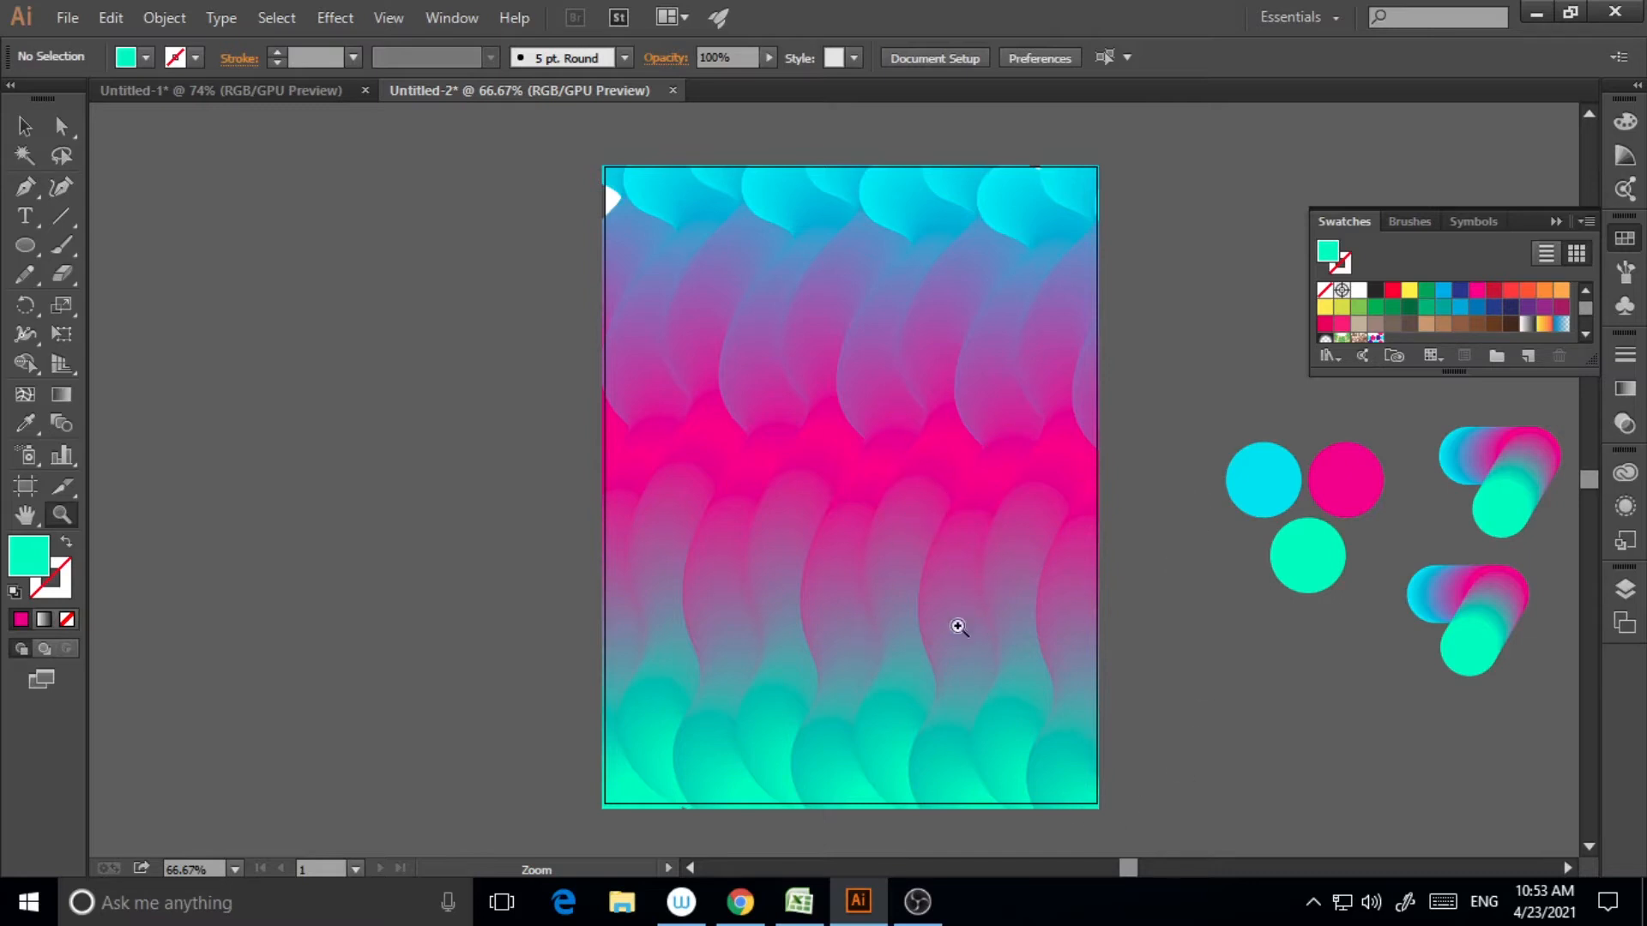
Step: Create a new 612 x 612 pt CMYK document with one artboard
left_click(67, 18)
left_click(94, 44)
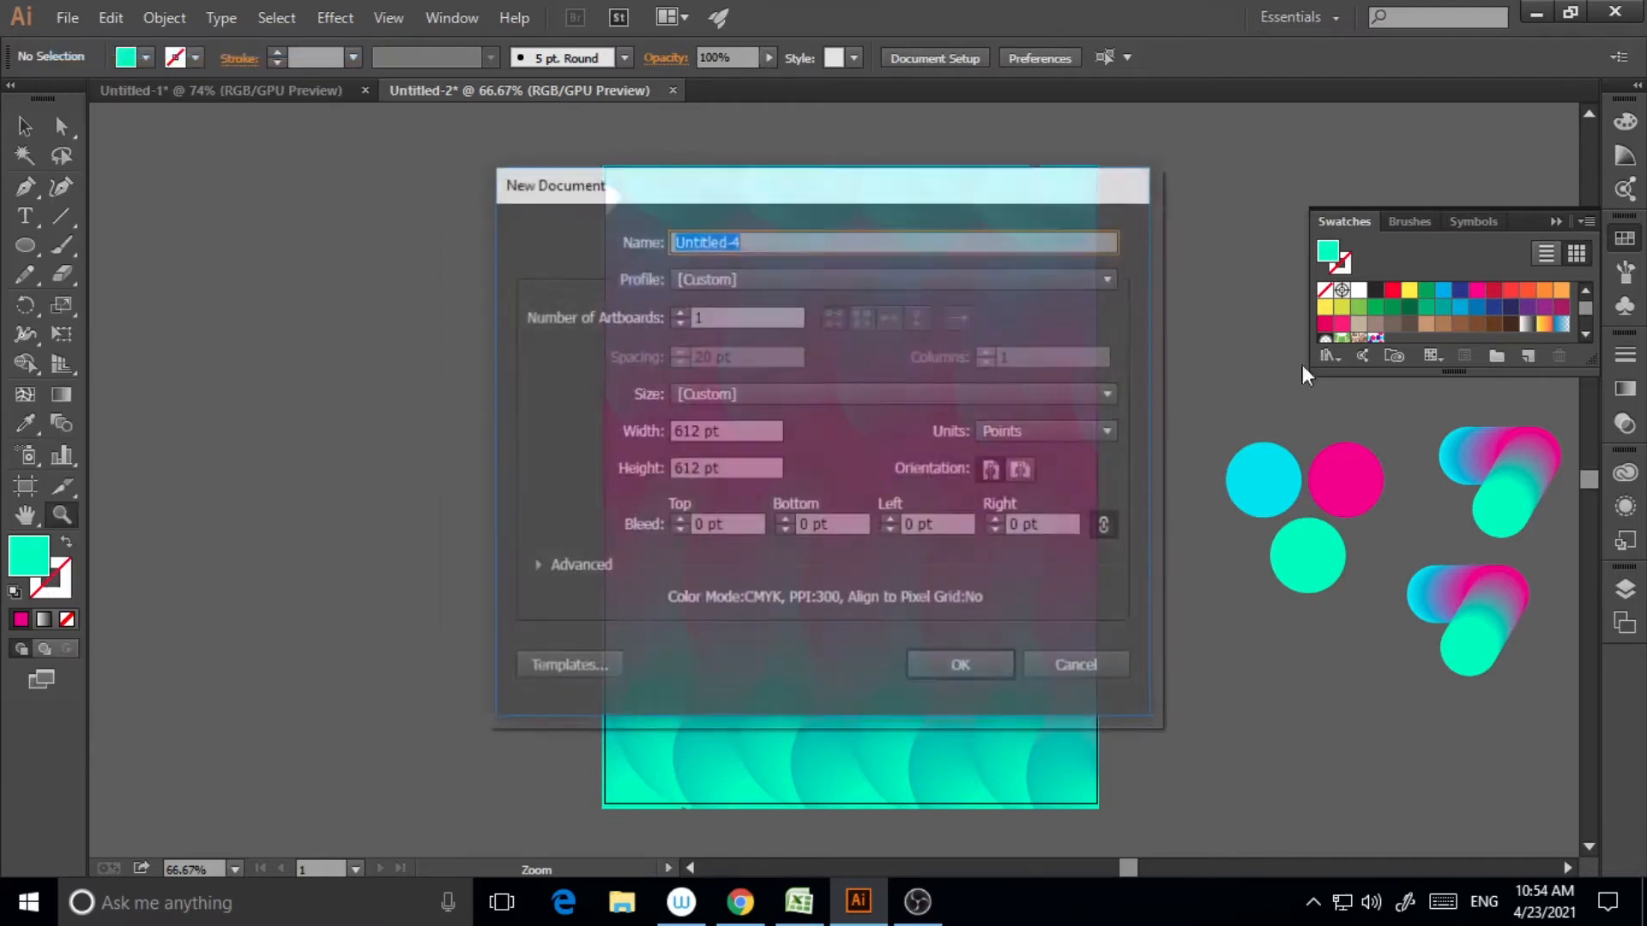
left_click(961, 669)
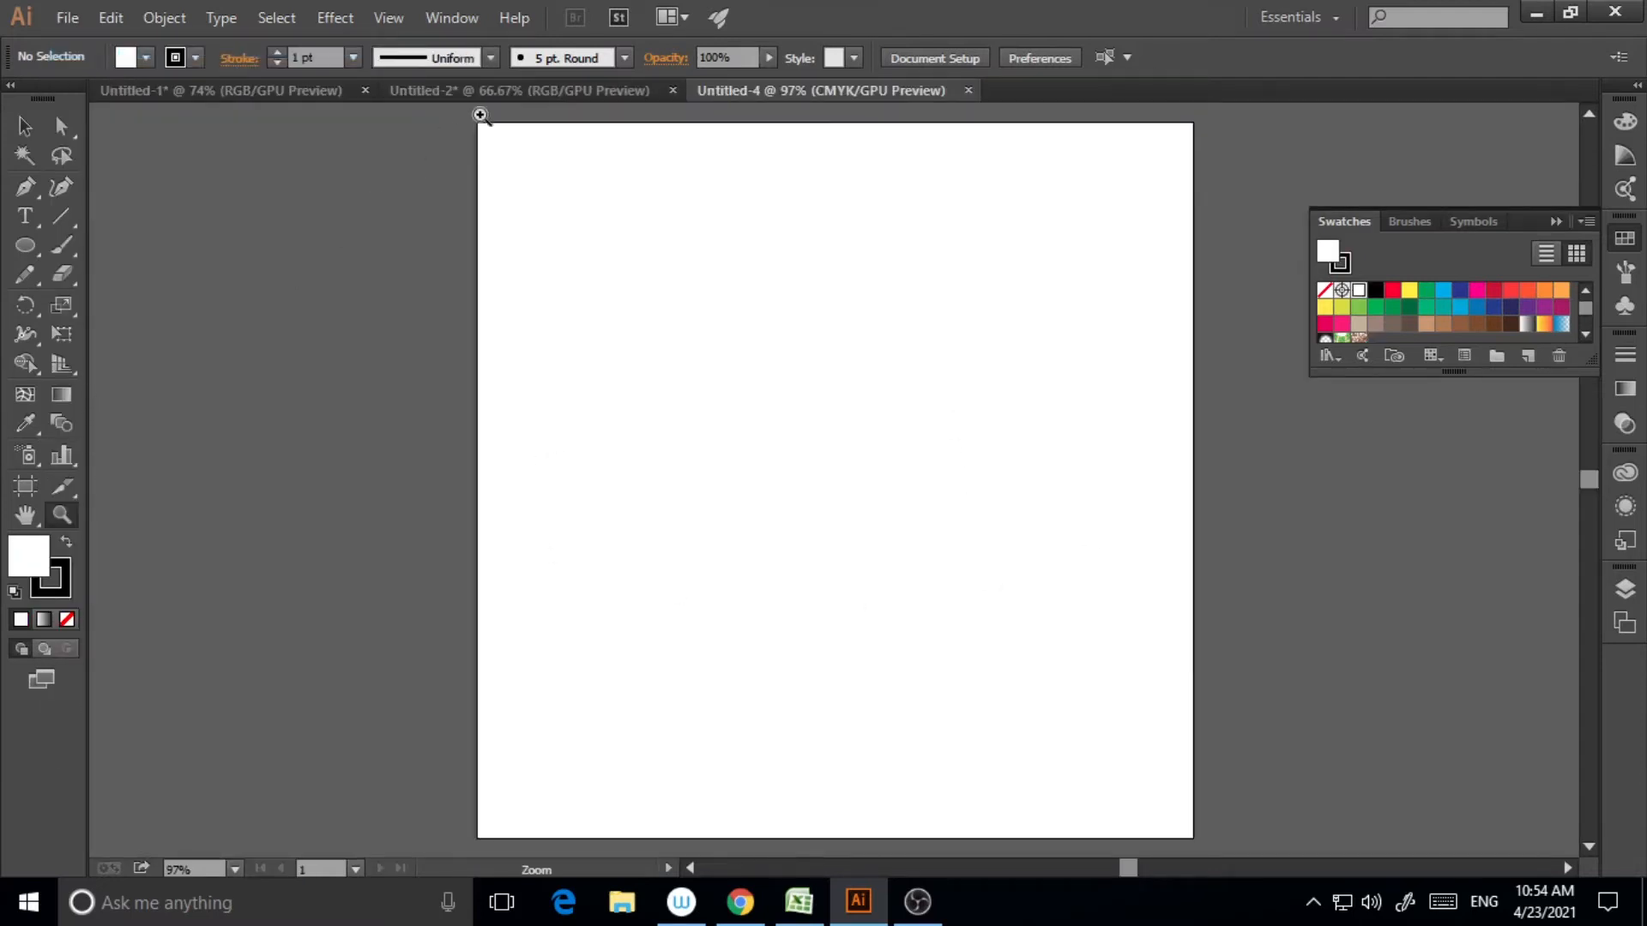
Step: Return to the Untitled-2 document and inspect the circles there, checking the green circle's fill colour values
left_click(507, 96)
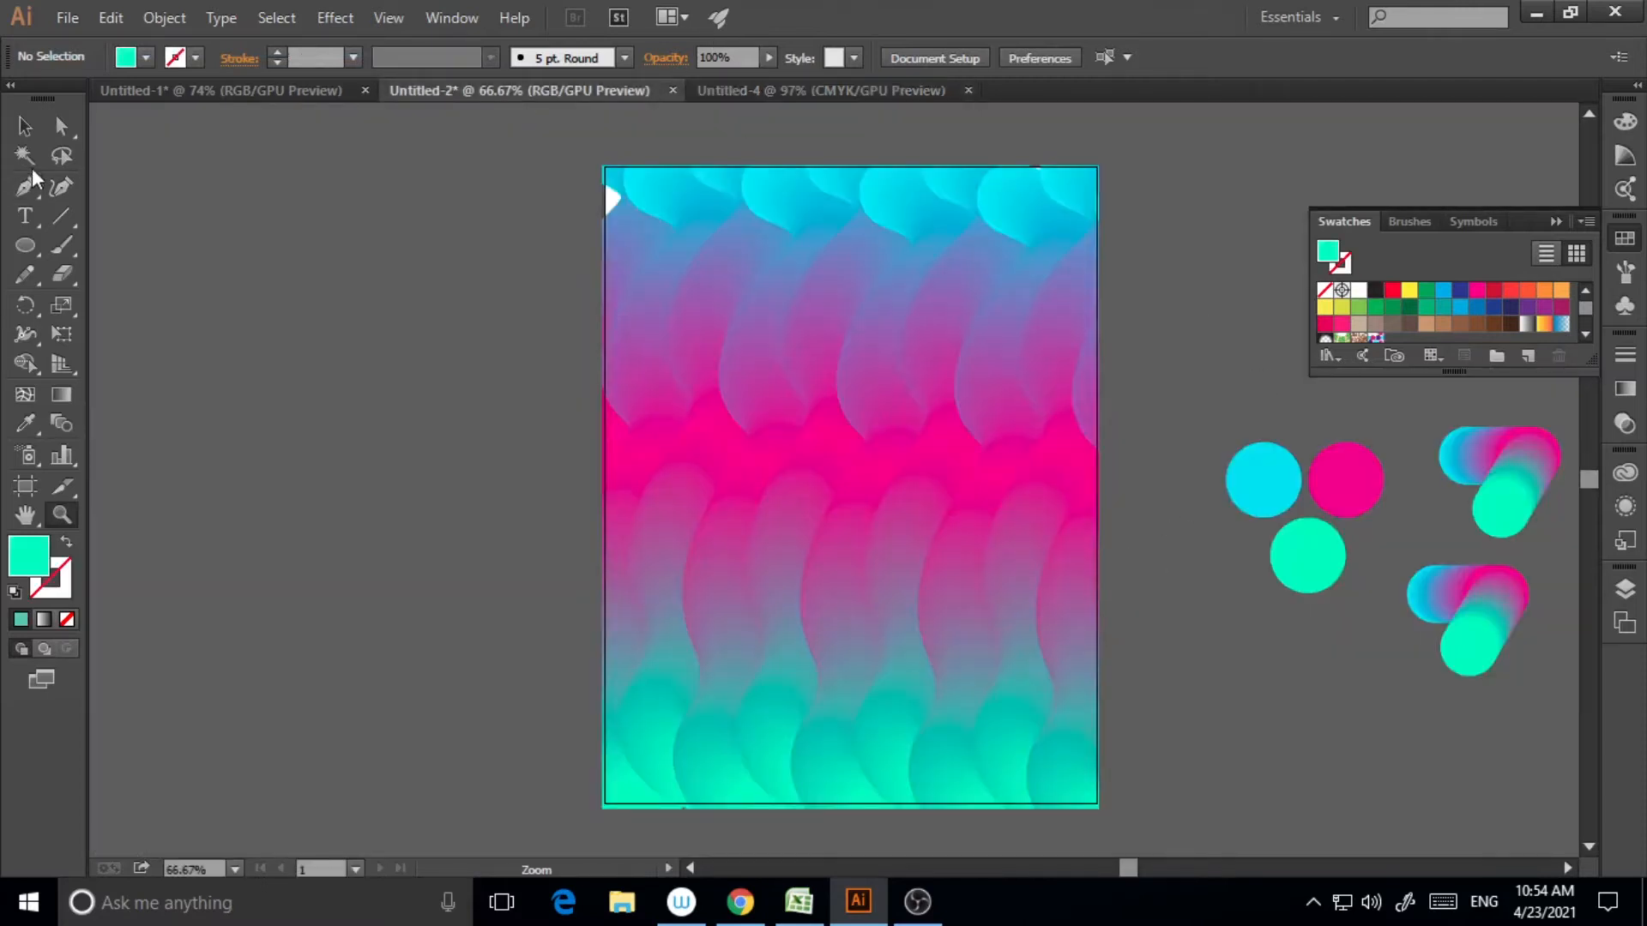
left_click(25, 126)
left_click_drag(1120, 868, 1151, 868)
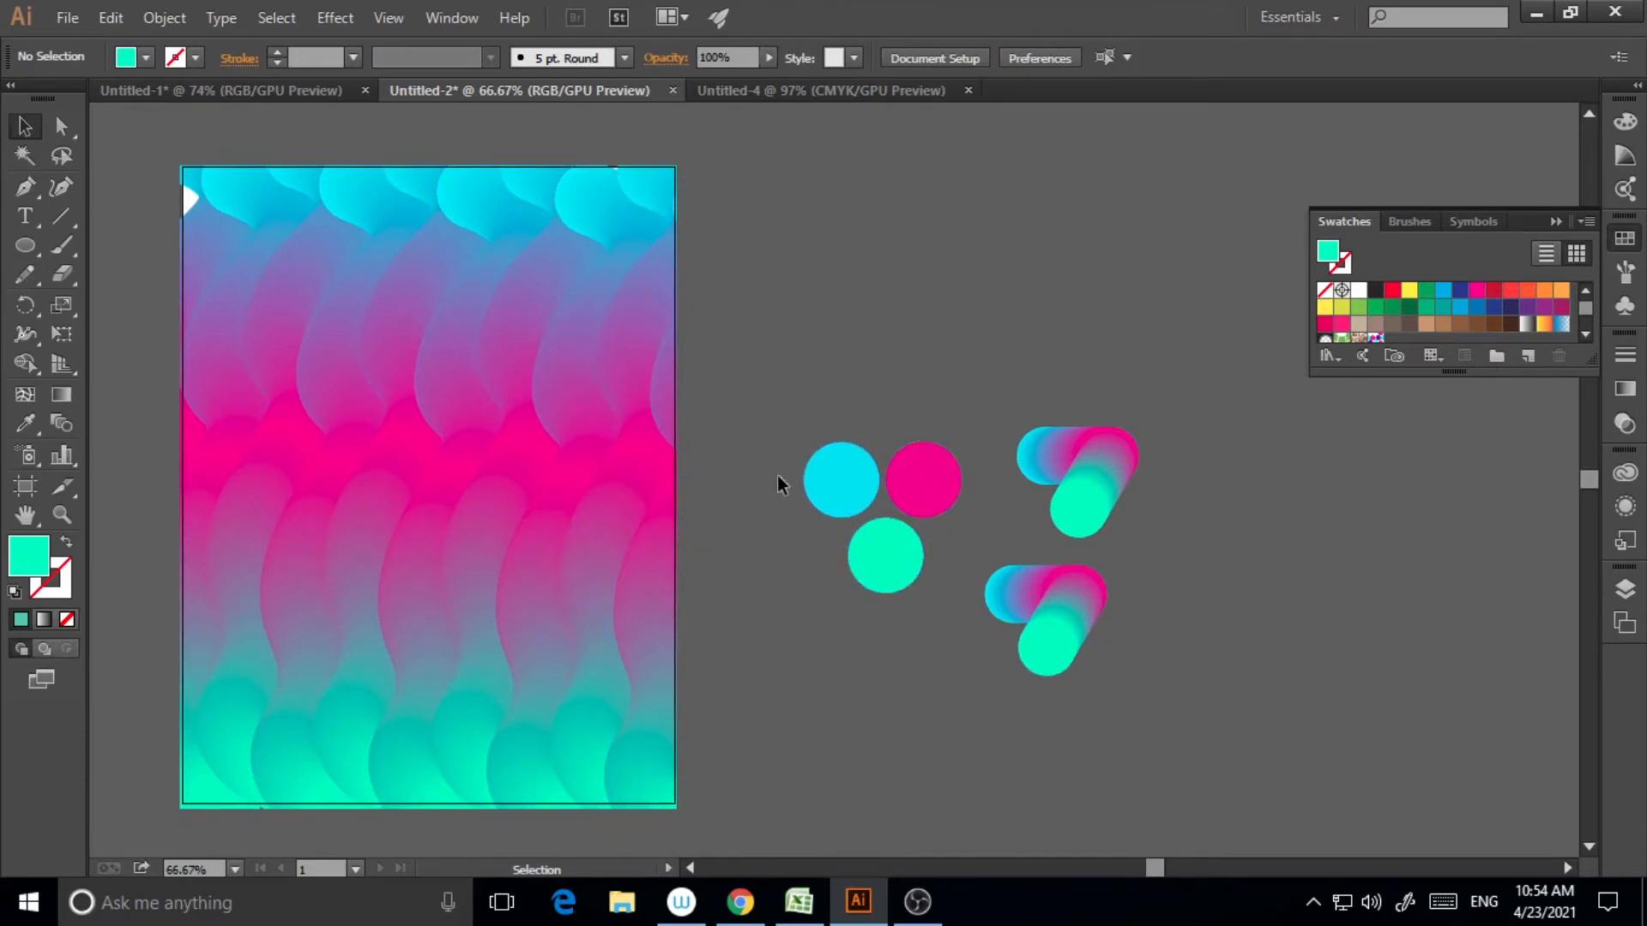
left_click(893, 570)
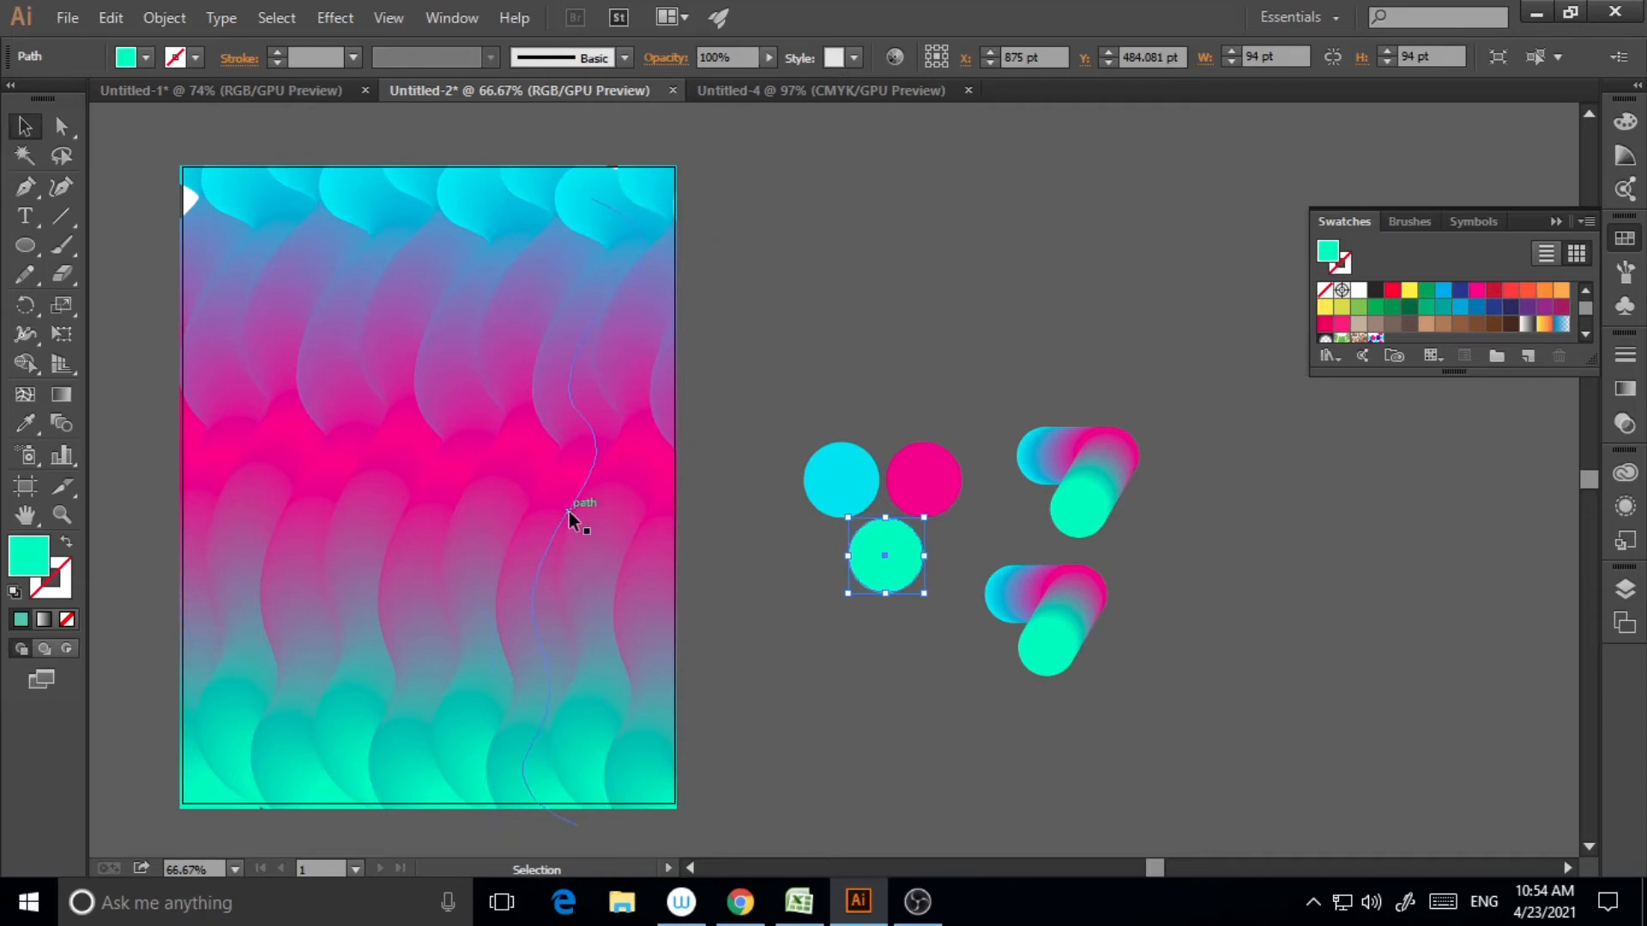
left_click(898, 665)
left_click(836, 476)
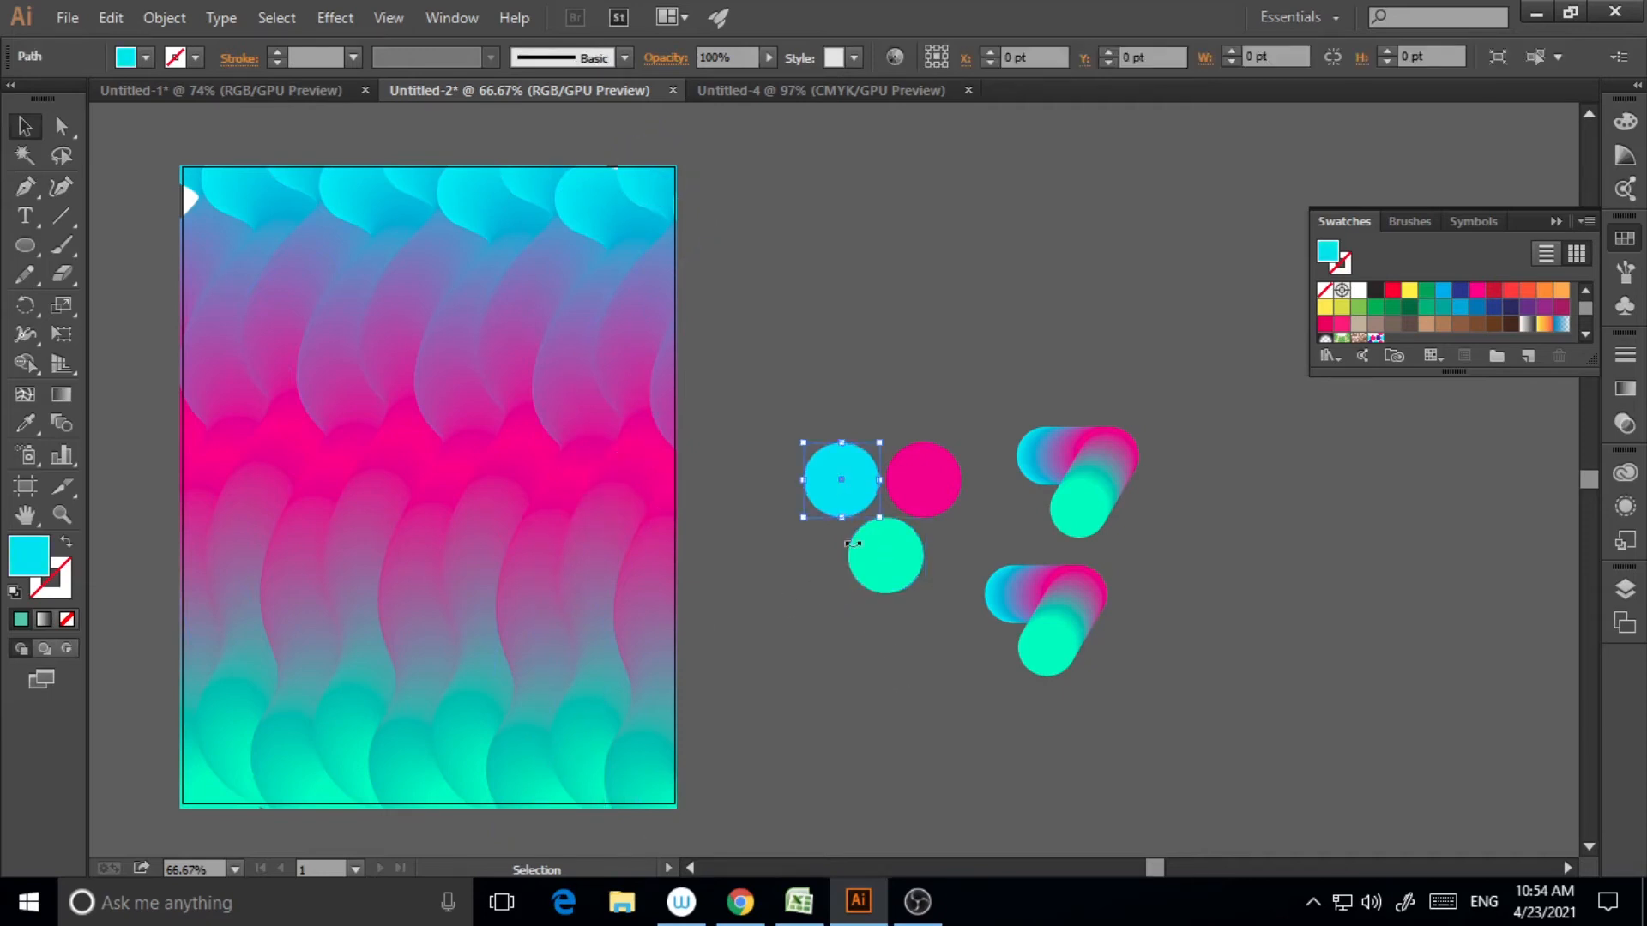
left_click(866, 515)
left_click(838, 495)
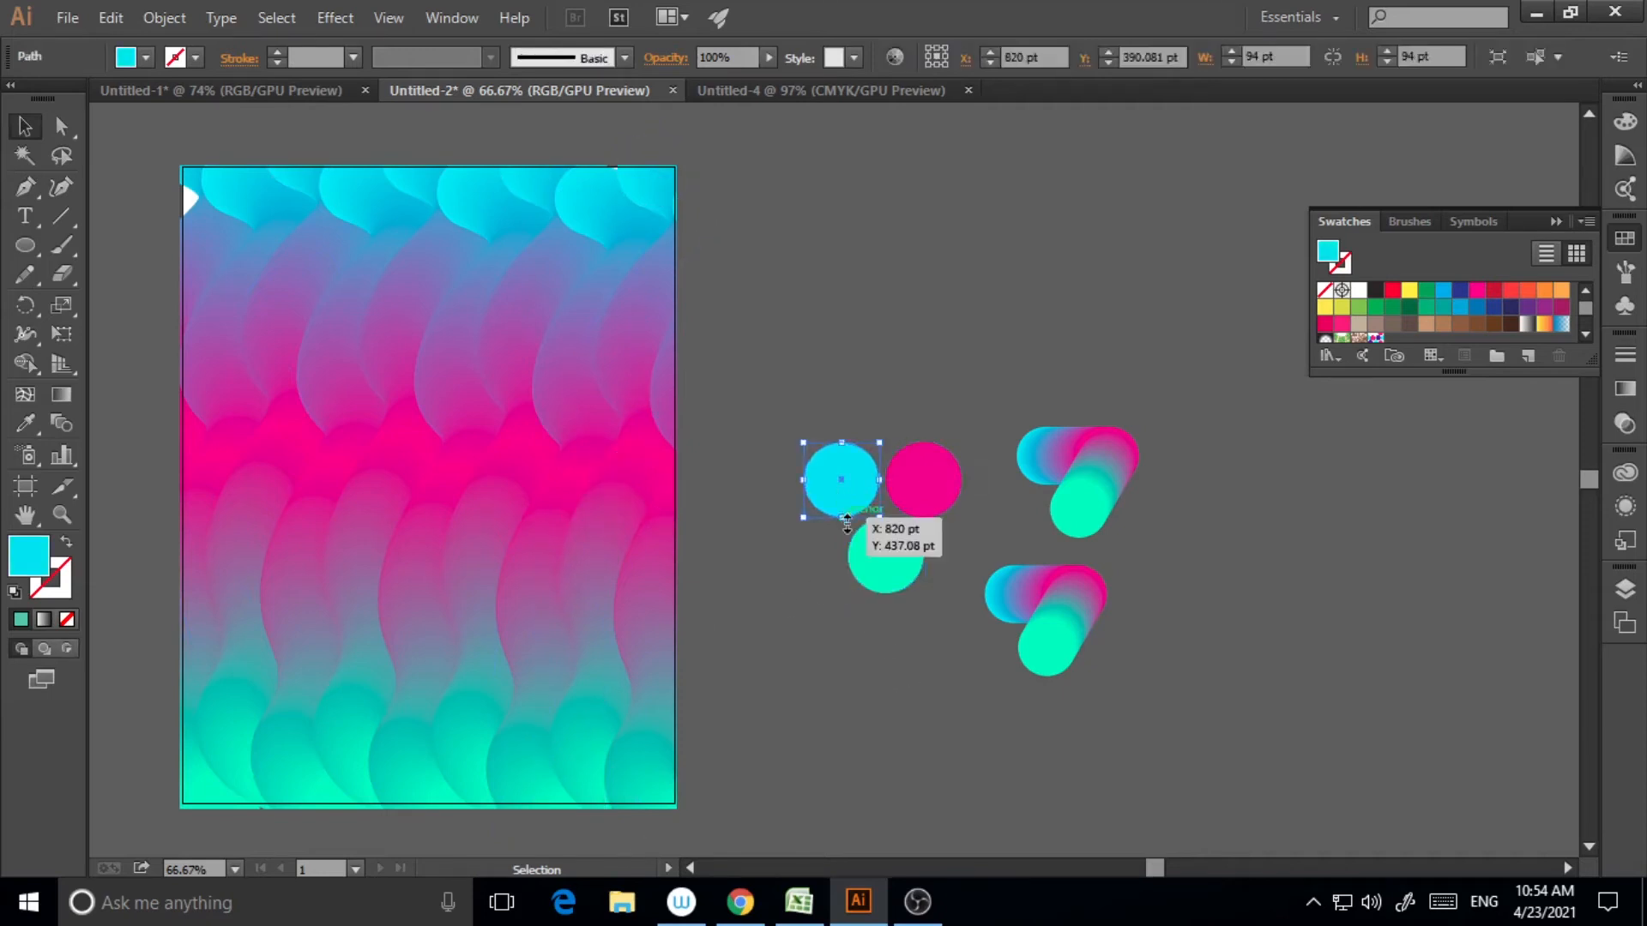
left_click(950, 483)
left_click(877, 579)
left_click(795, 631)
left_click(898, 574)
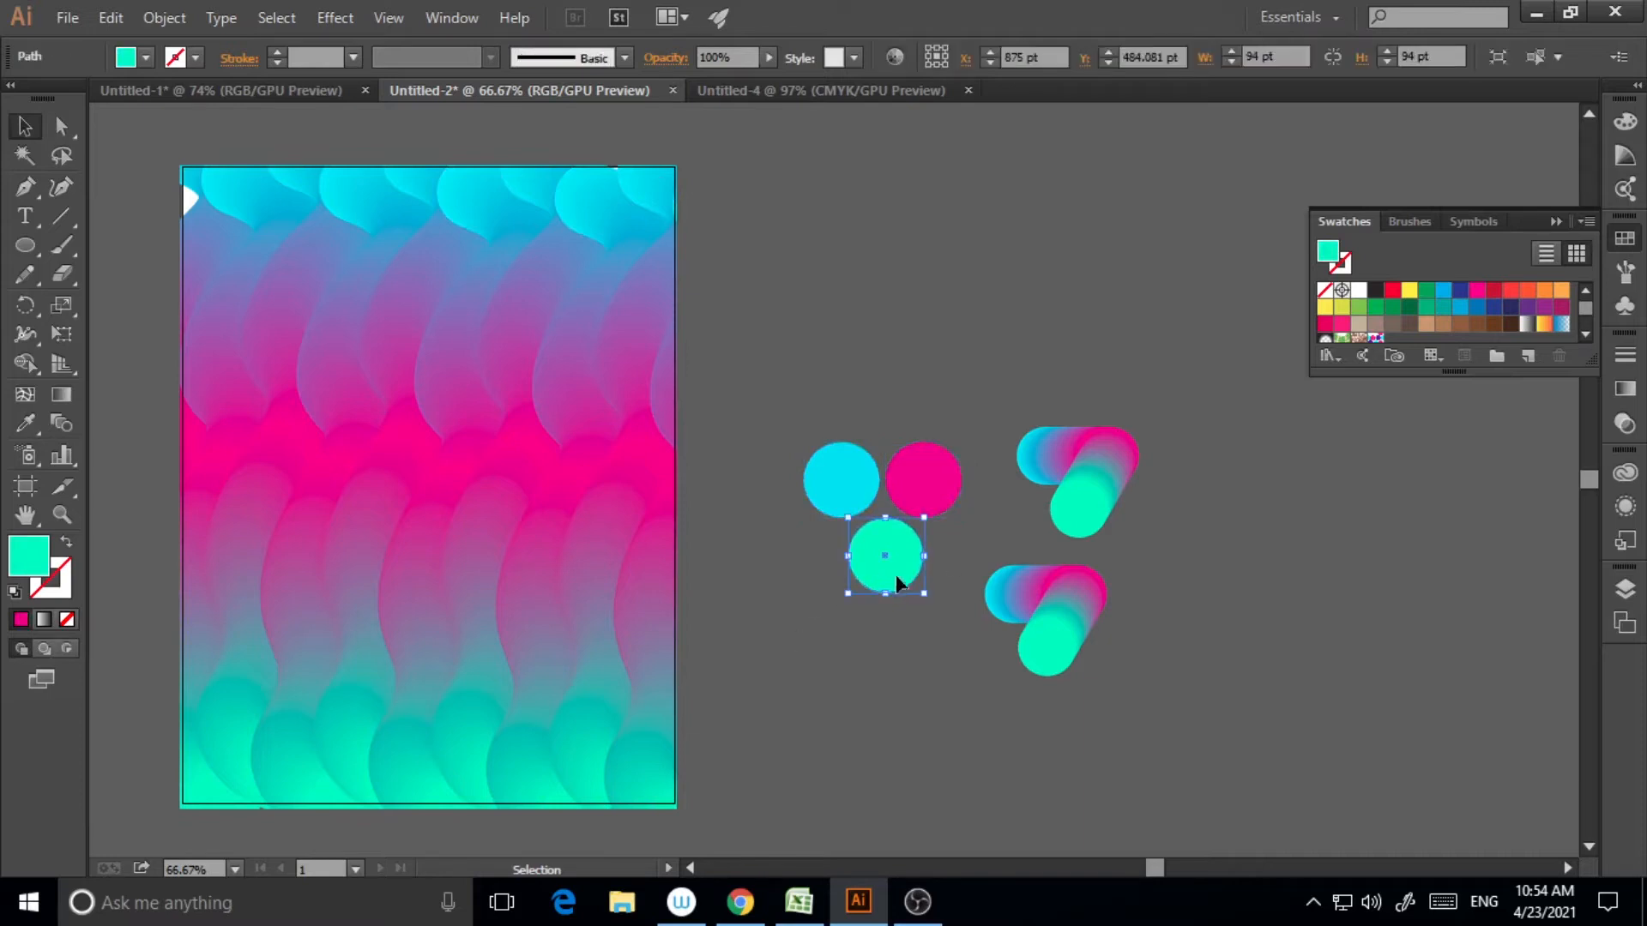
double_click(33, 568)
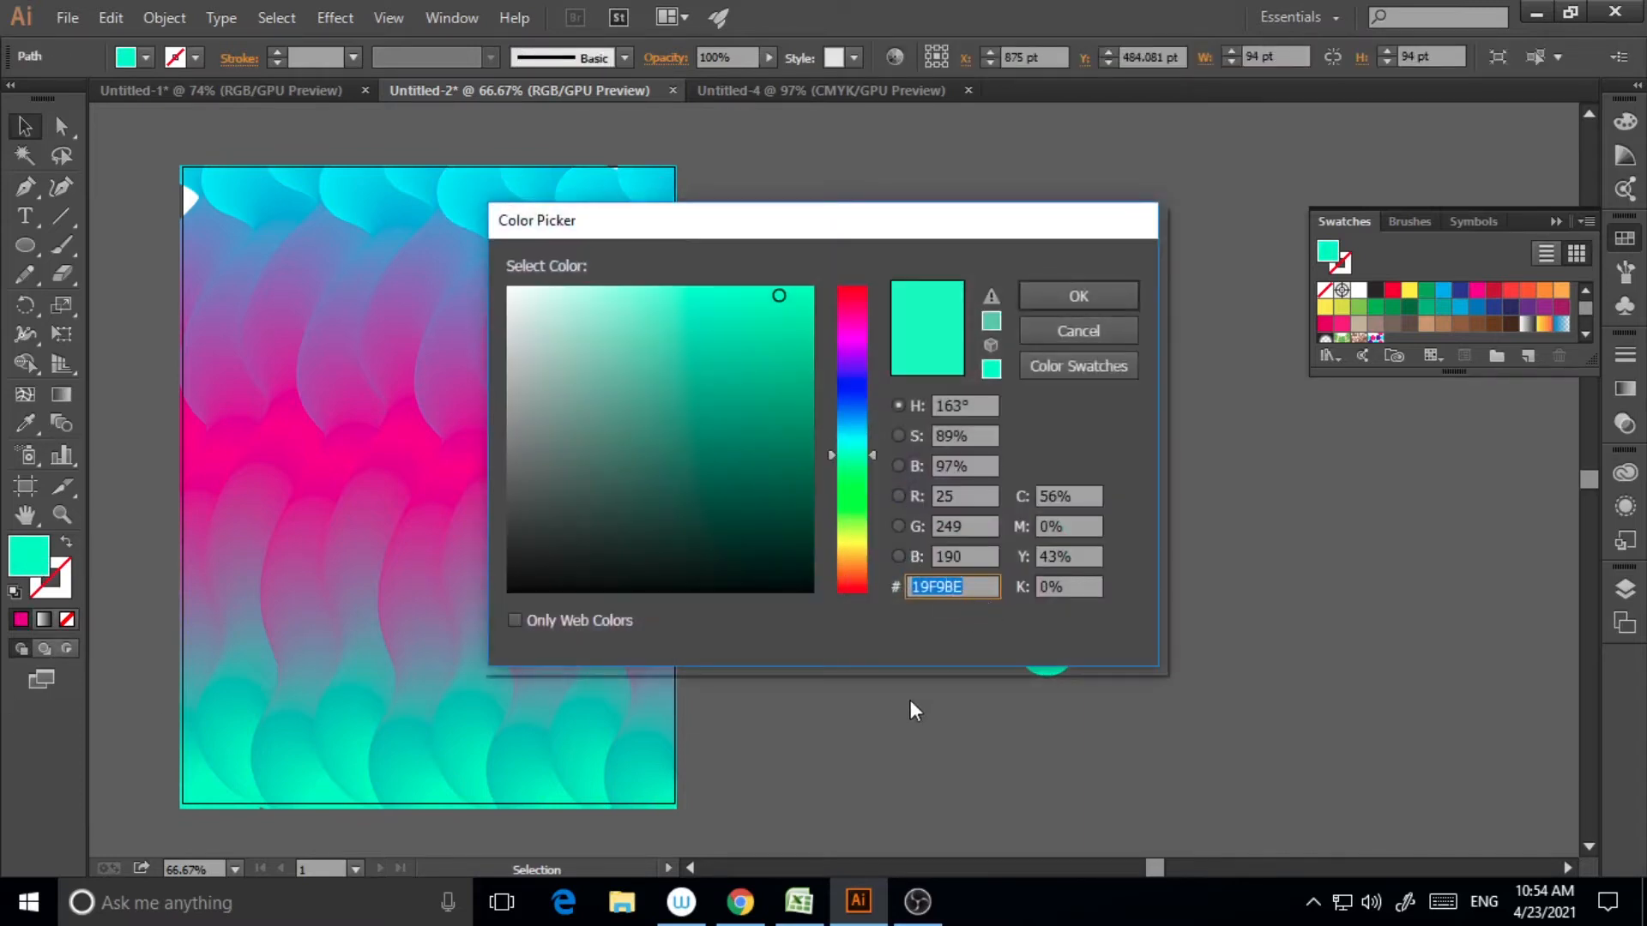
left_click(1137, 329)
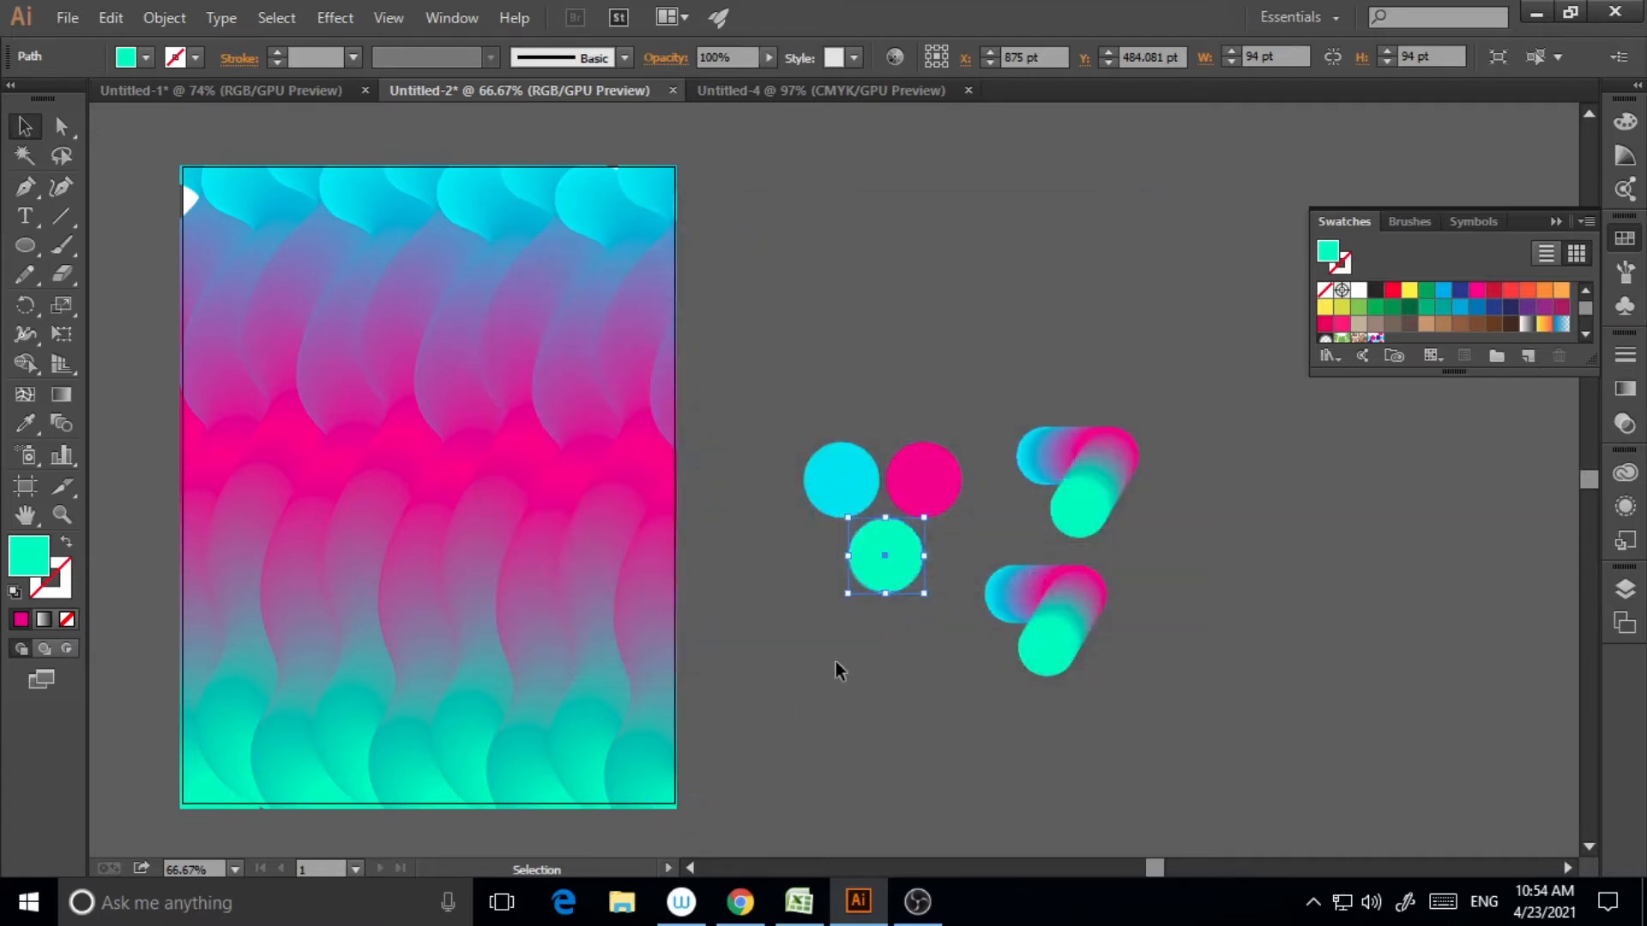
Step: Copy the cyan, pink and green circles and go to the new Untitled-4 document
left_click(770, 556)
left_click_drag(794, 400, 970, 610)
left_click(970, 610)
key("ctrl+z")
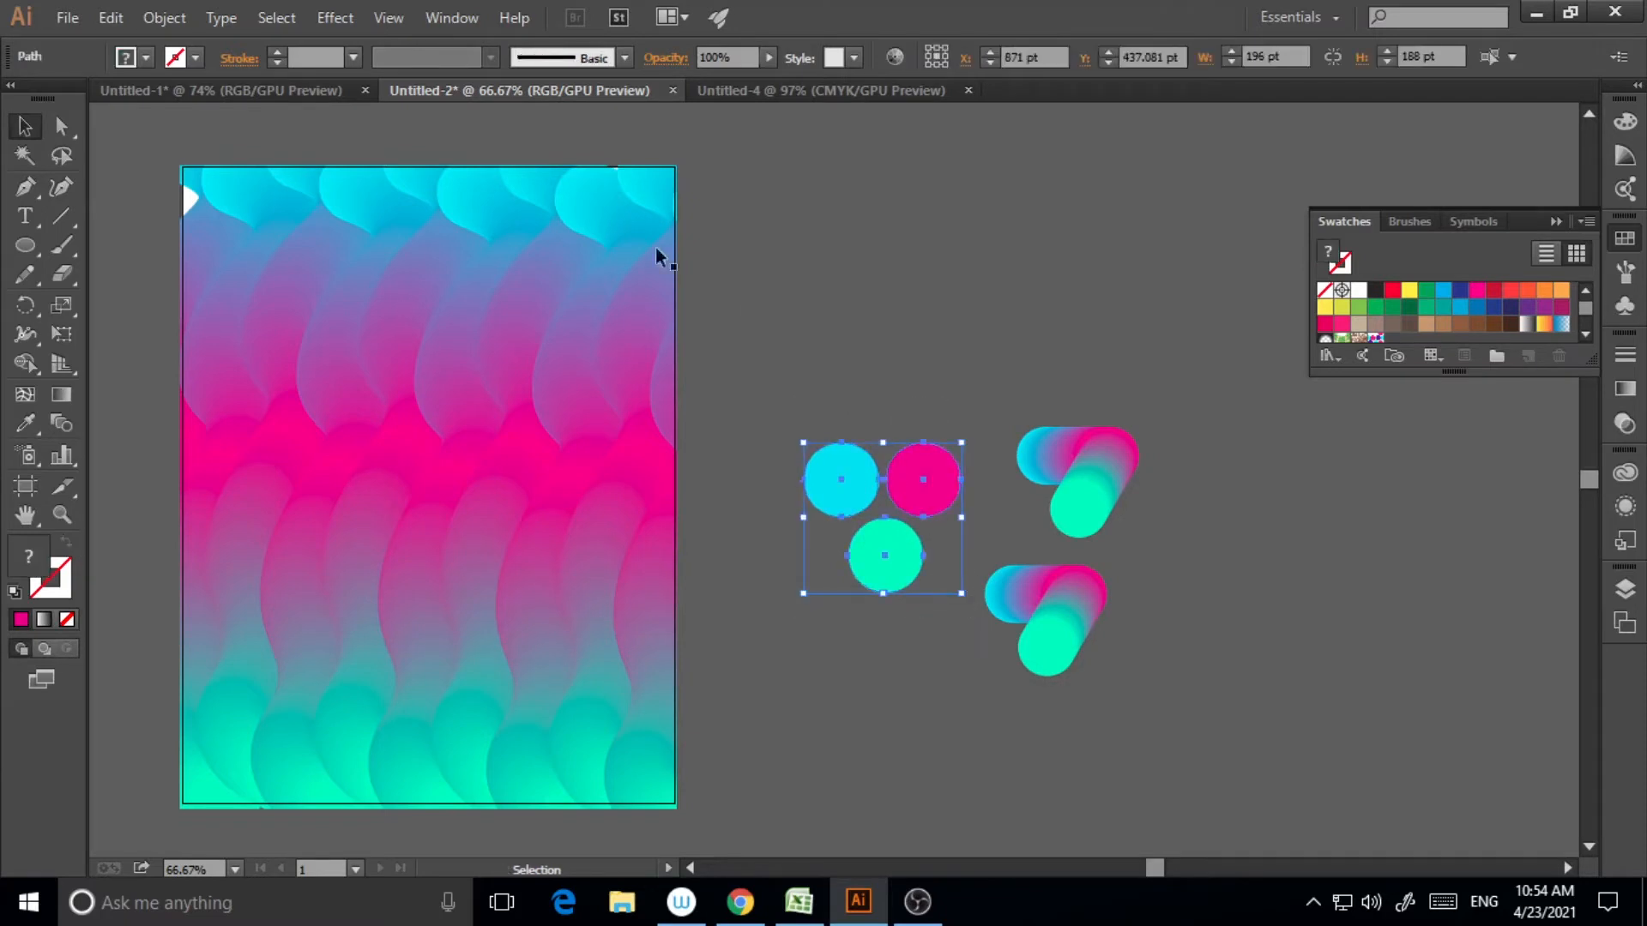
left_click(841, 90)
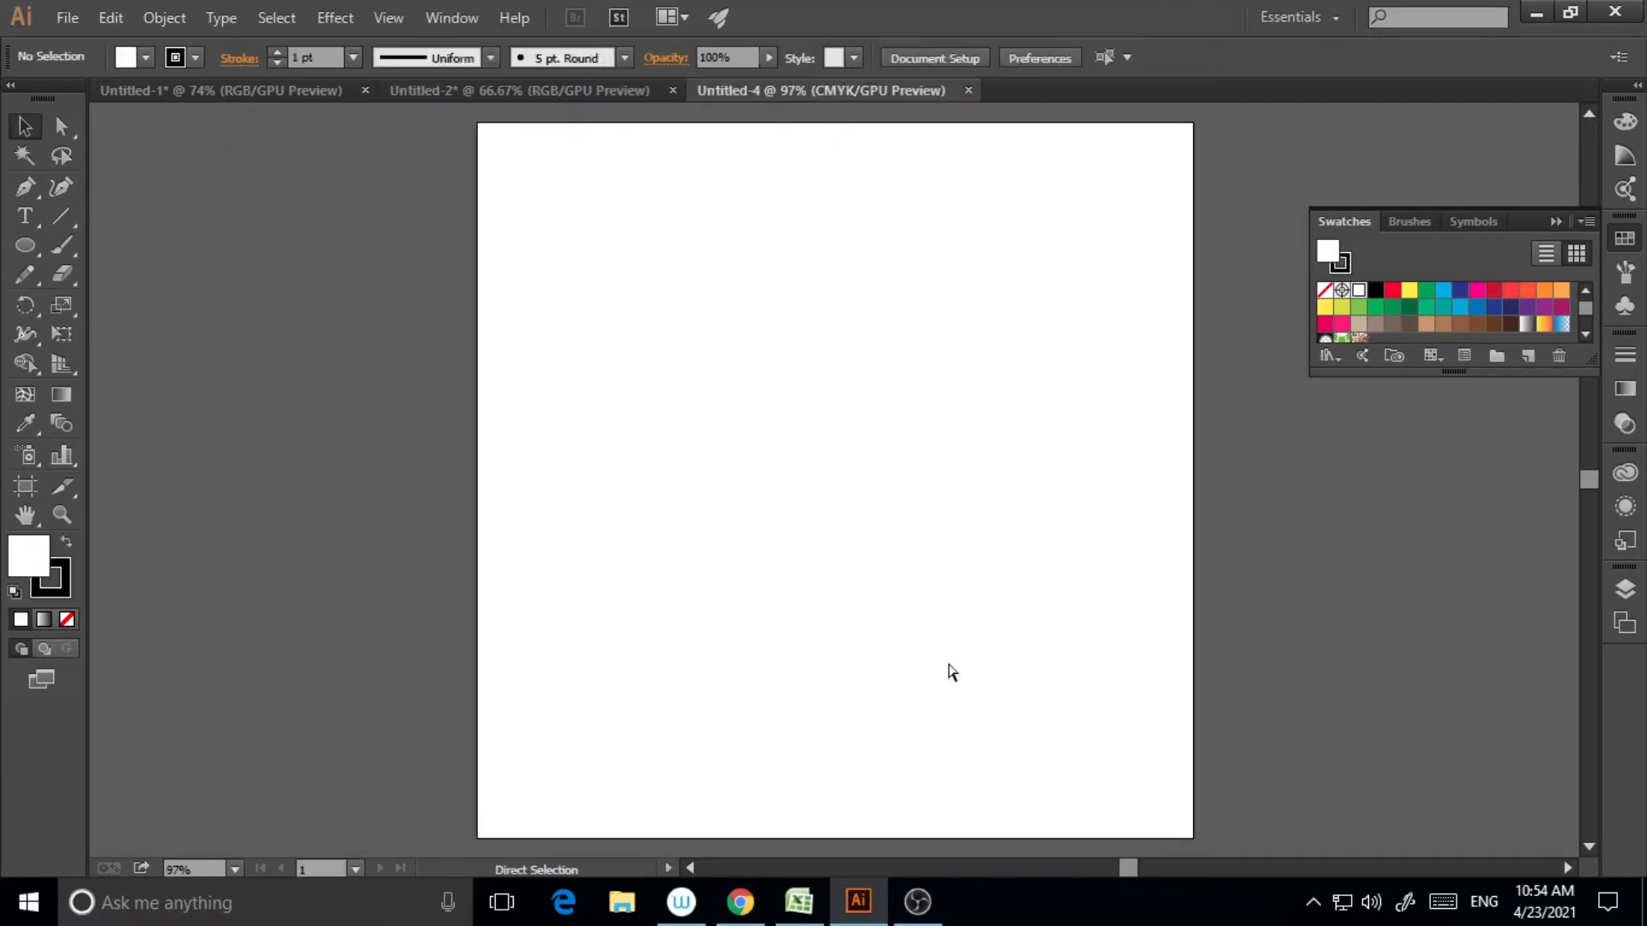
Step: Try pasting the three circles into the CMYK document, and undo the paste
key("ctrl+v")
left_click(849, 633)
left_click_drag(692, 394, 954, 617)
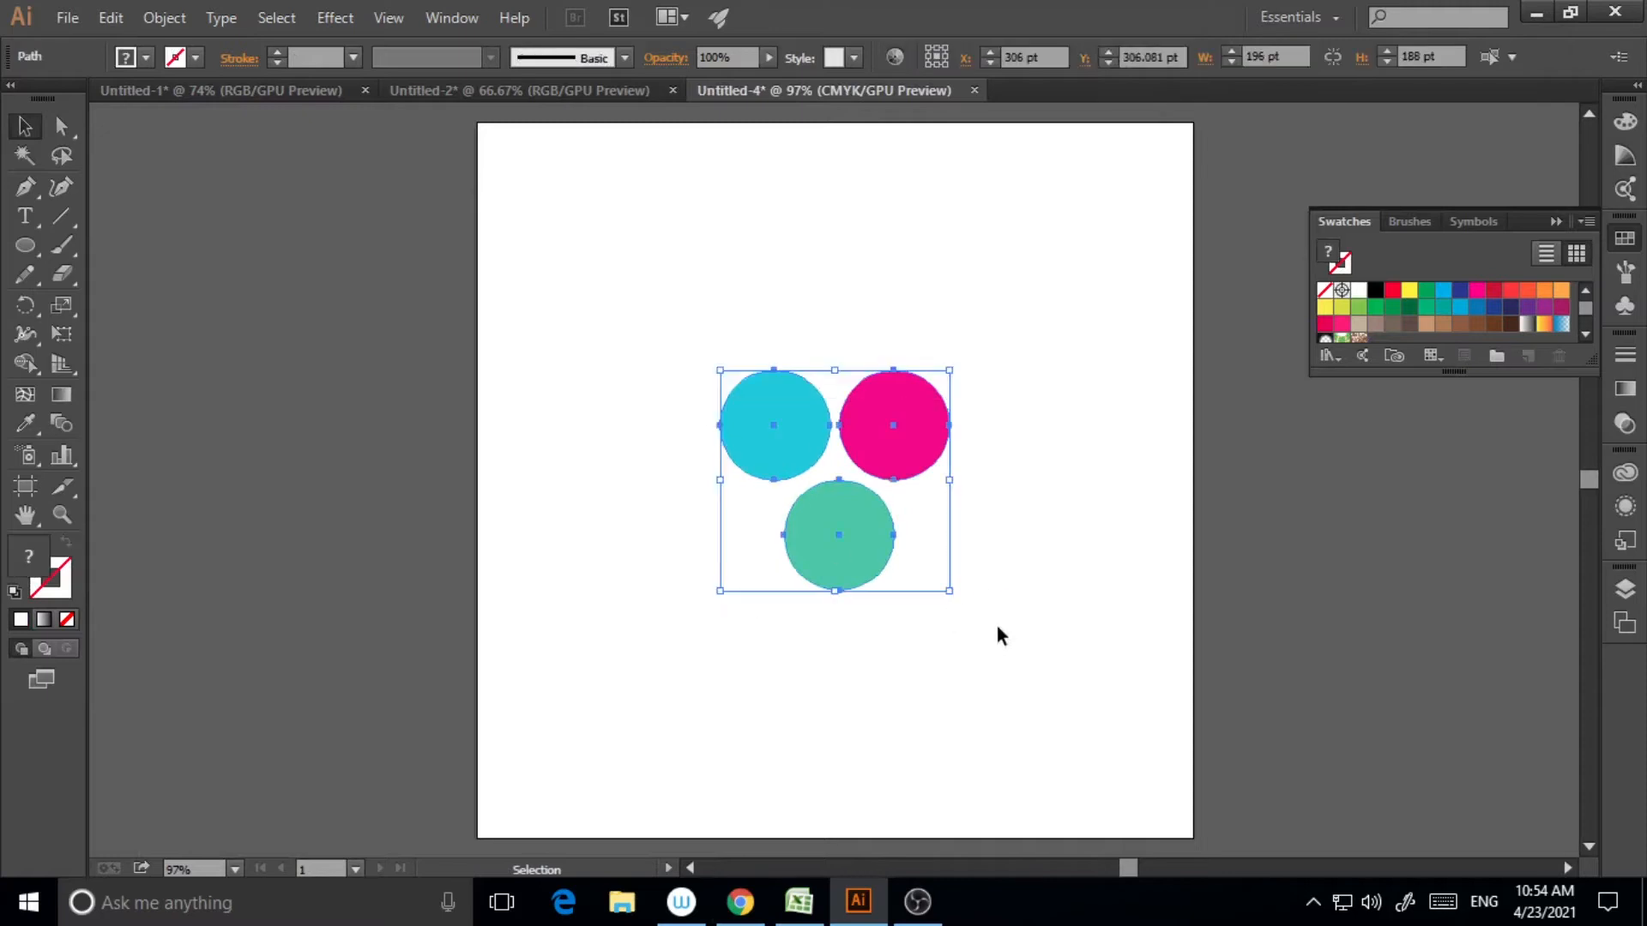
key("ctrl+z")
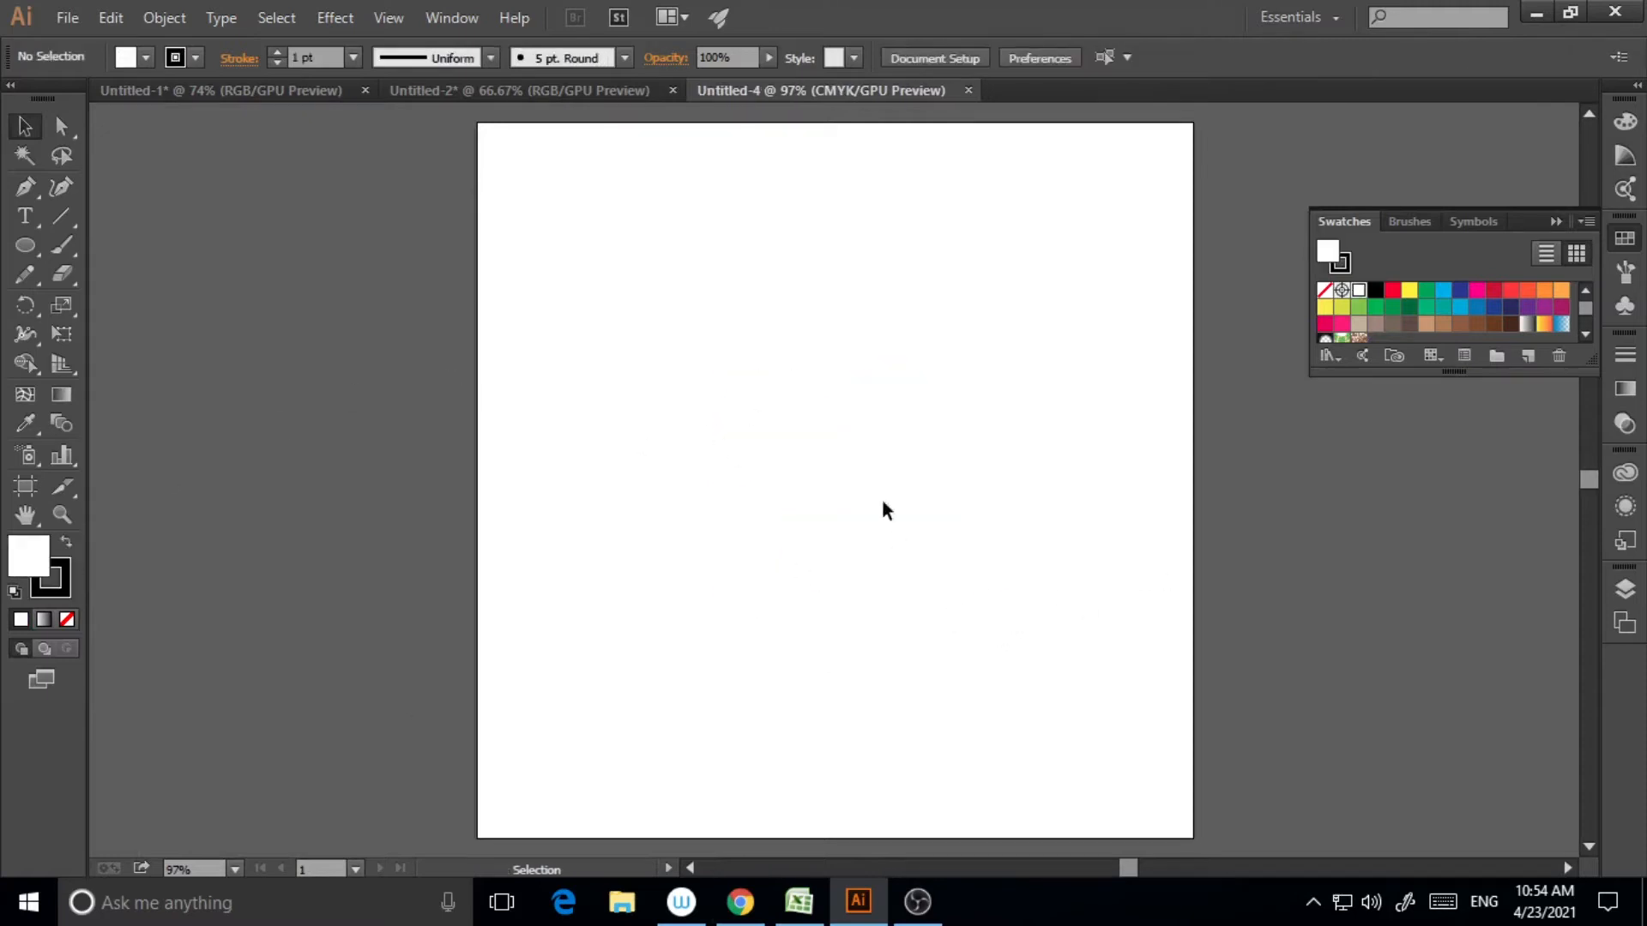
Step: Change the new document's color mode to RGB Color
left_click(75, 19)
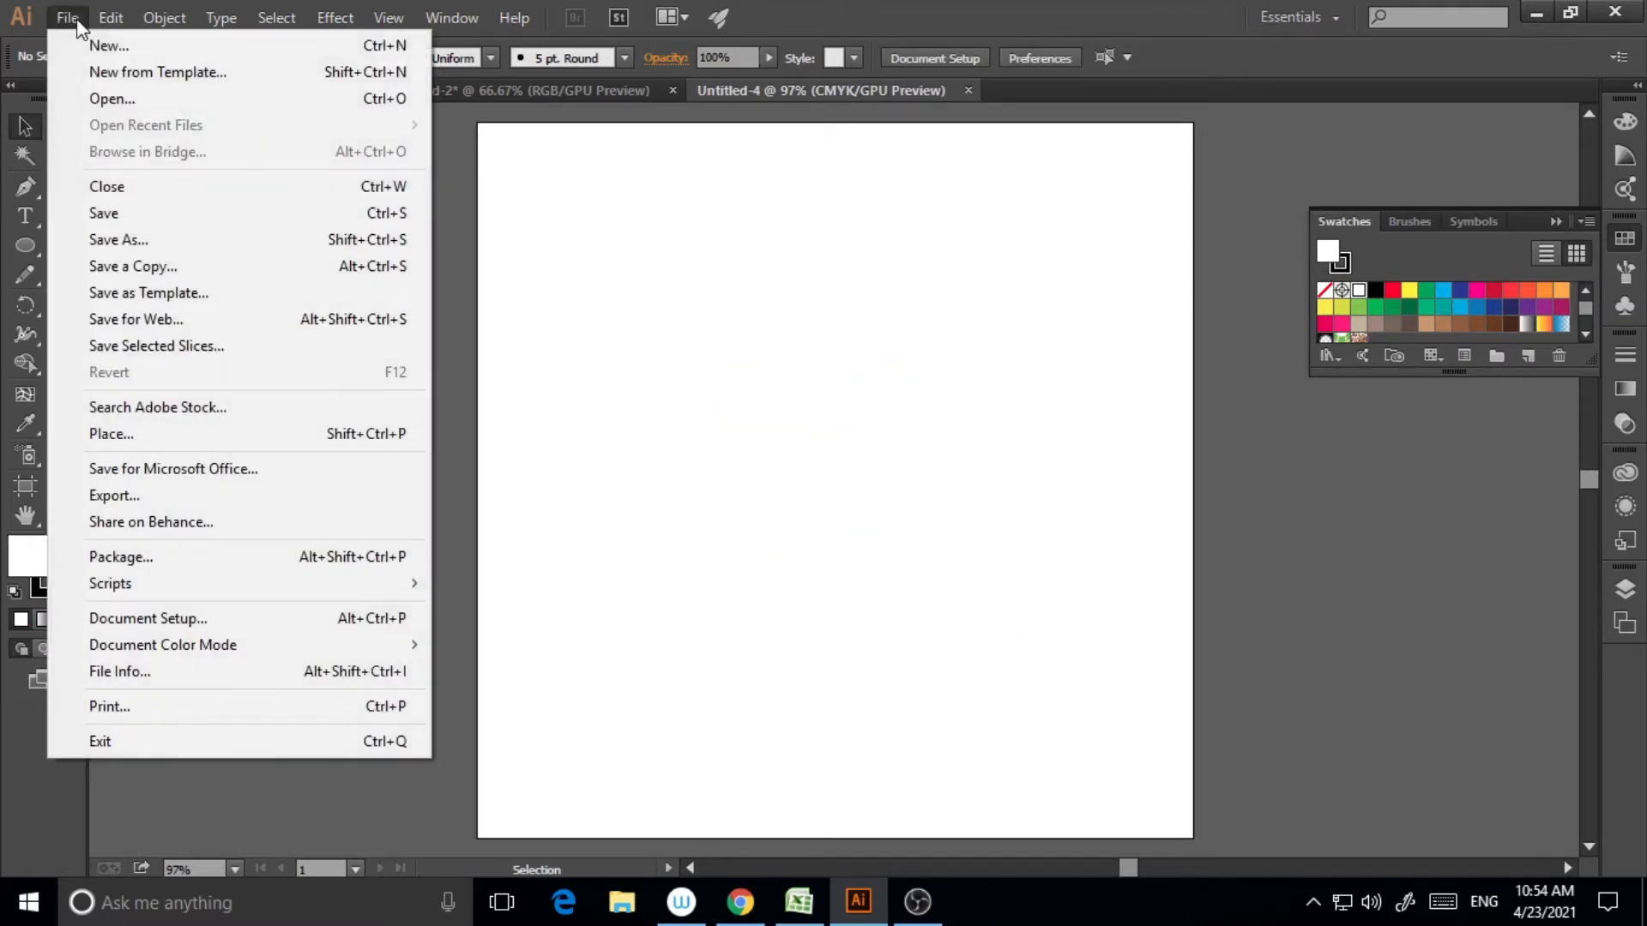
mouse_move(118, 648)
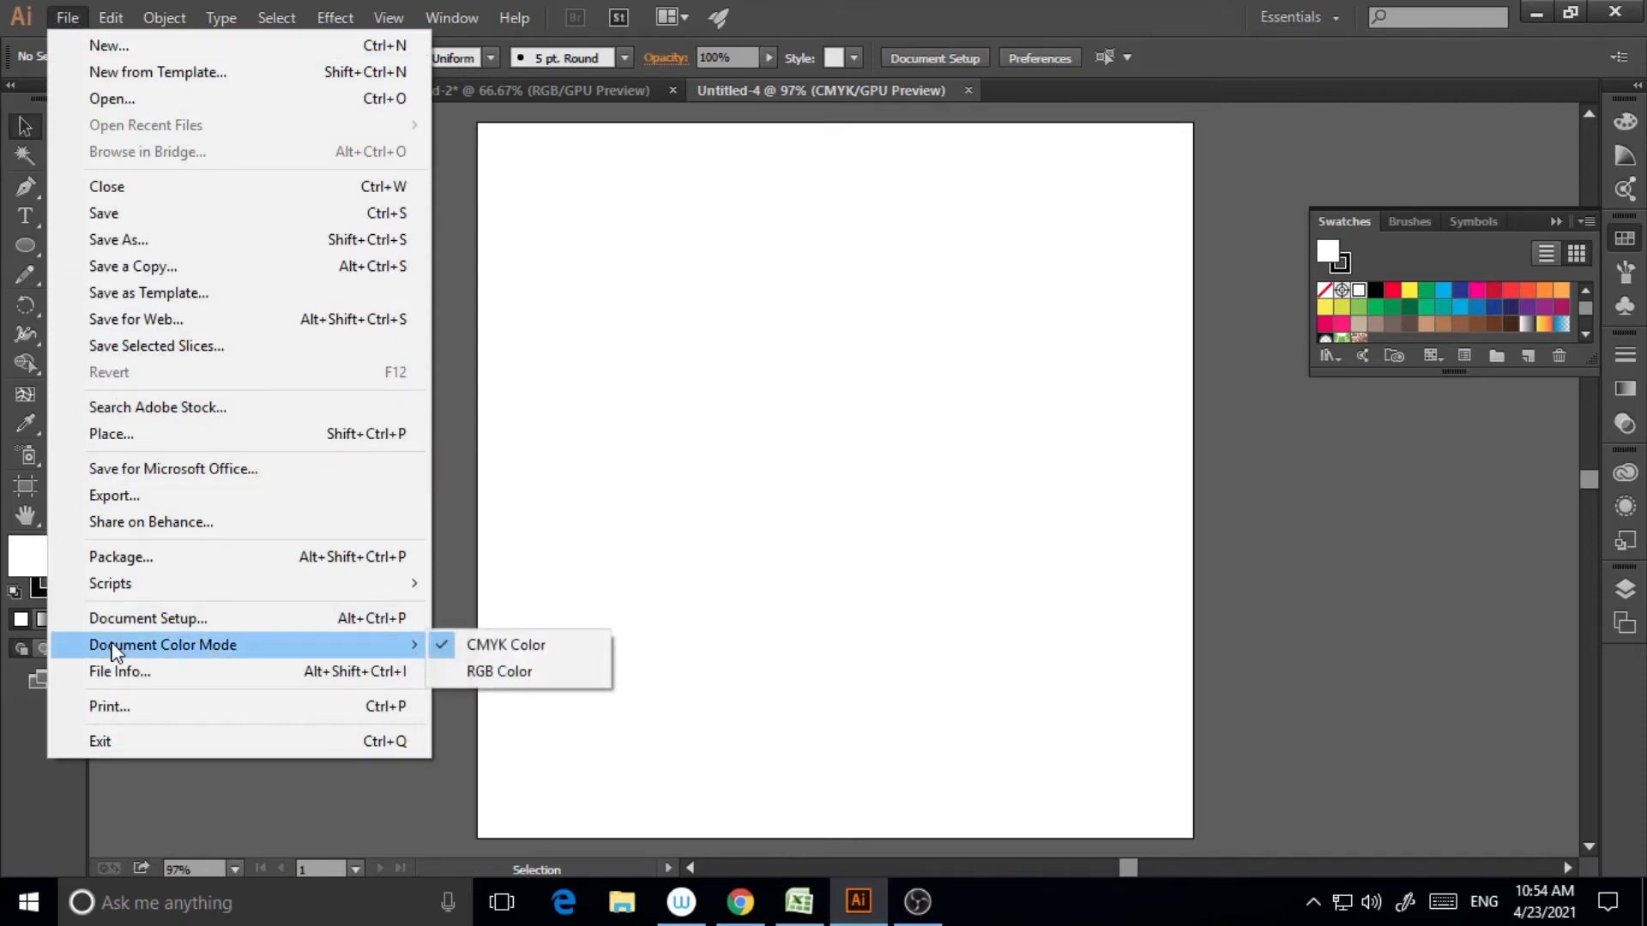
left_click(498, 672)
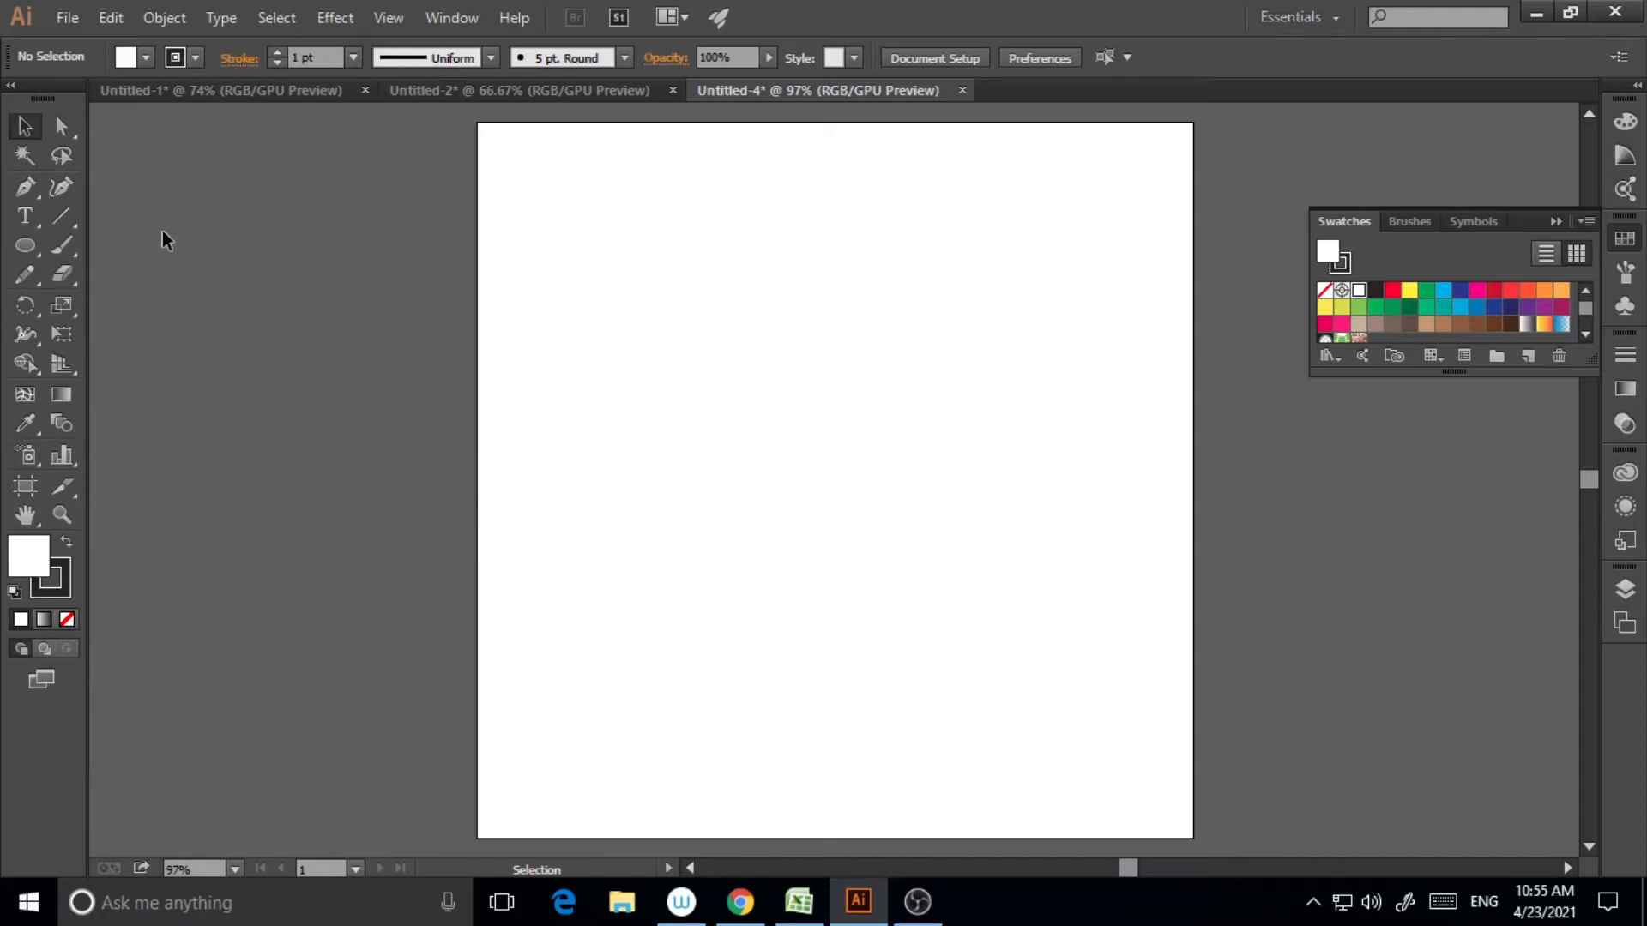
Step: Paste the cyan, pink and green circles onto the artboard and deselect them
key("ctrl")
key("ctrl+v")
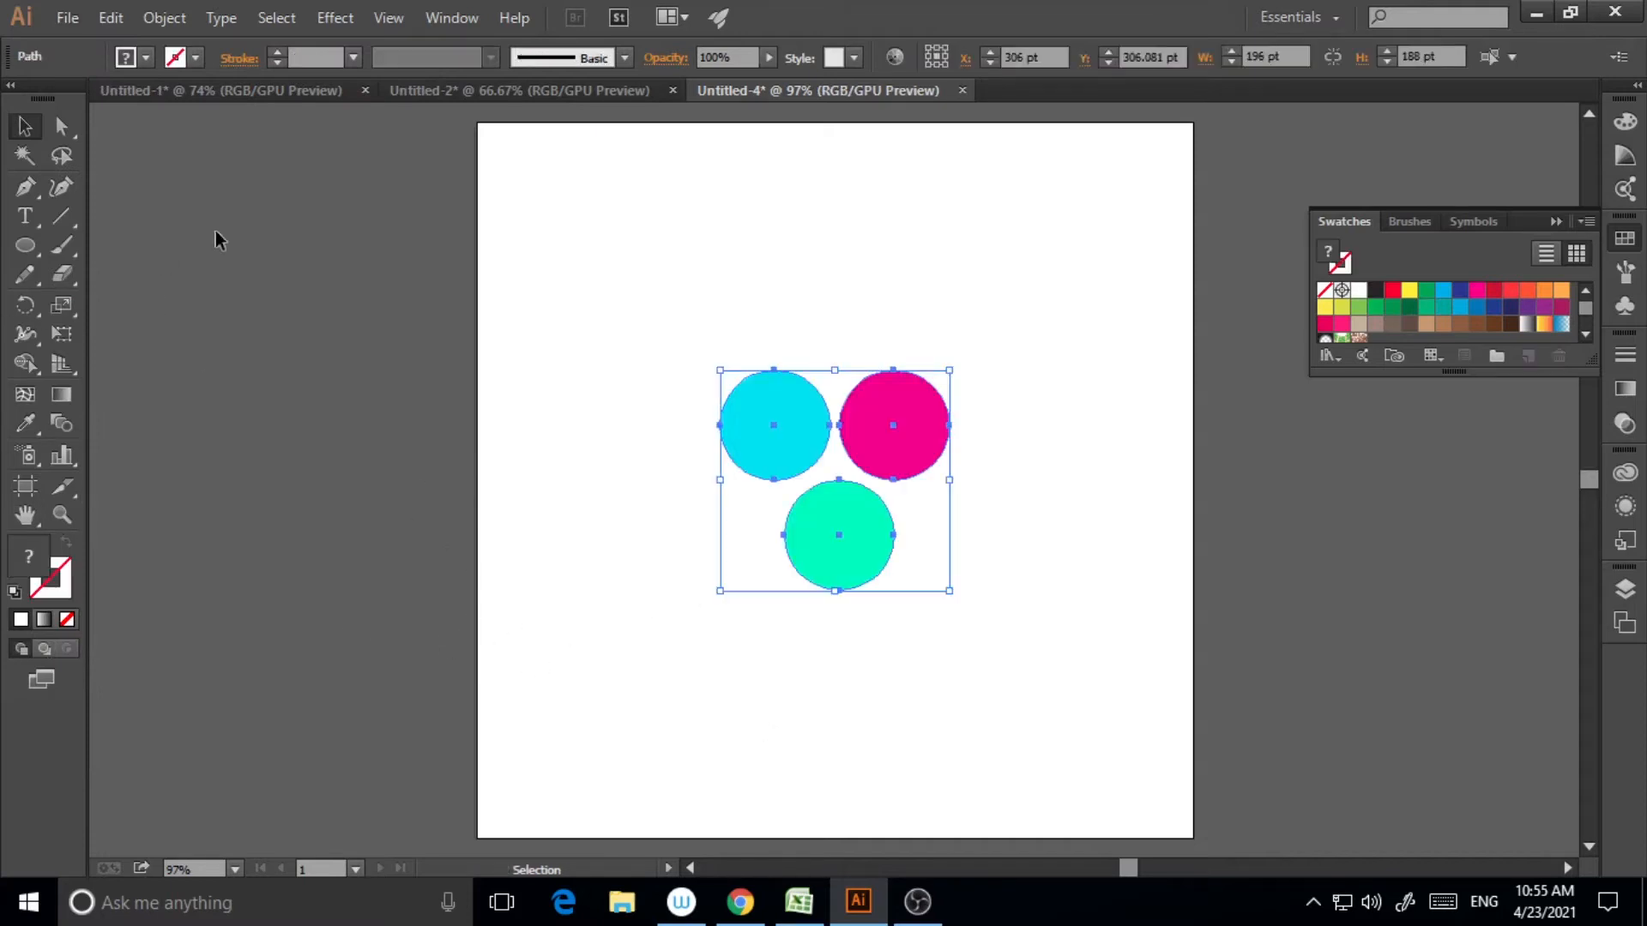
left_click(869, 684)
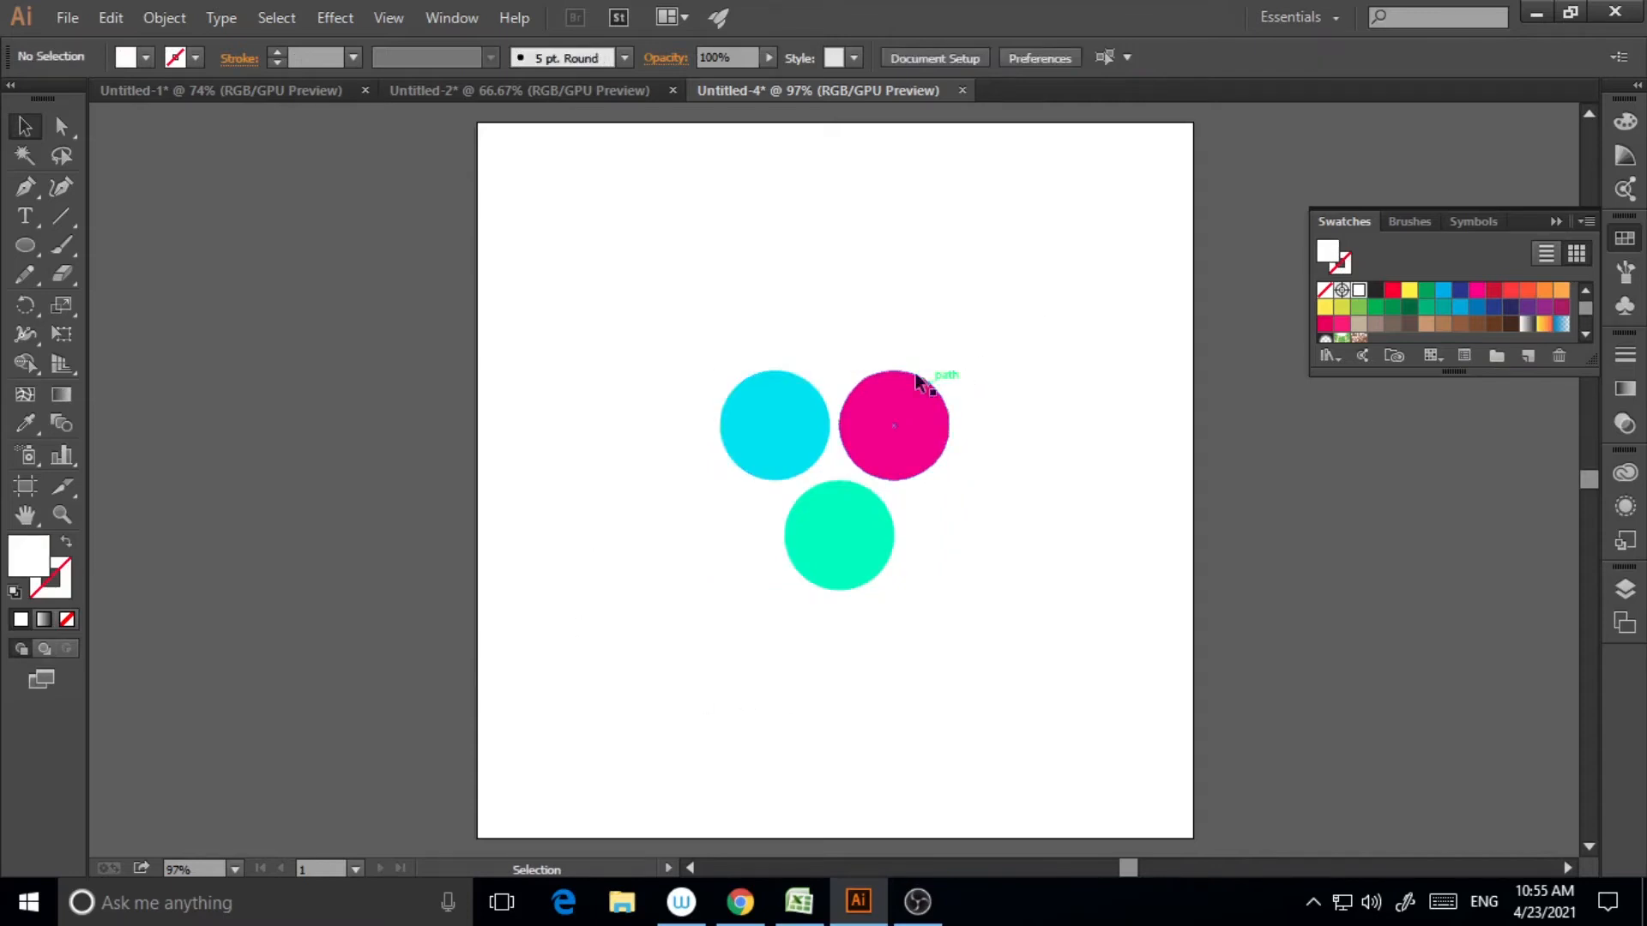
Step: Use the Blend tool to blend the cyan circle into the green one and on to the pink one
left_click_drag(657, 344, 1029, 577)
left_click(561, 695)
left_click_drag(657, 346, 1029, 586)
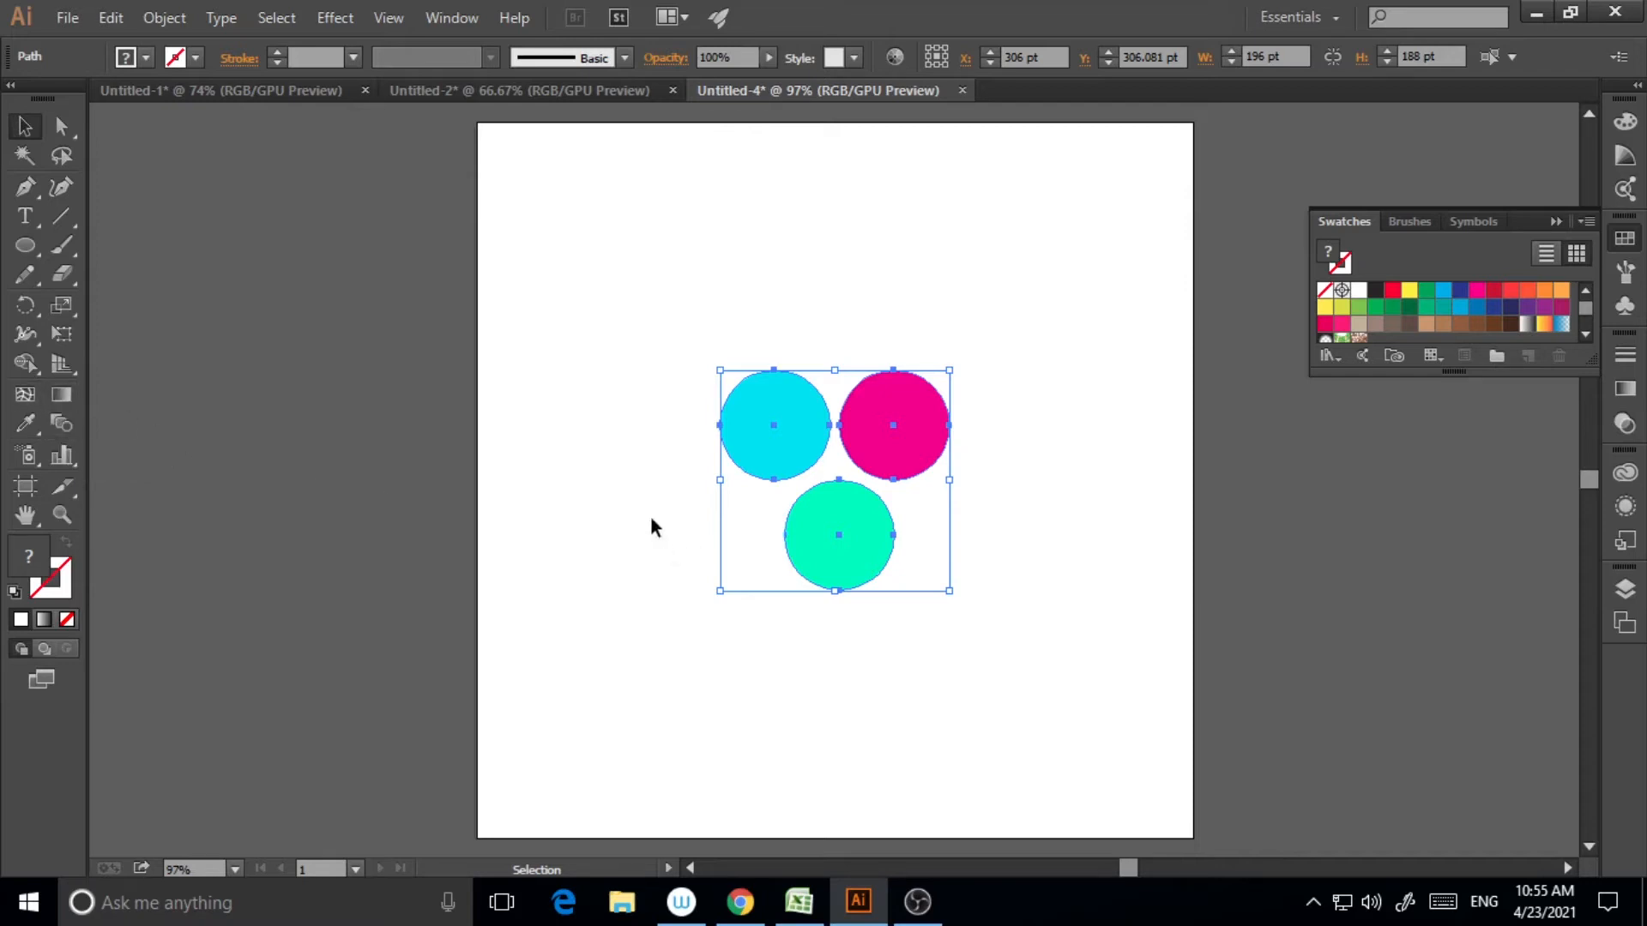
left_click(62, 420)
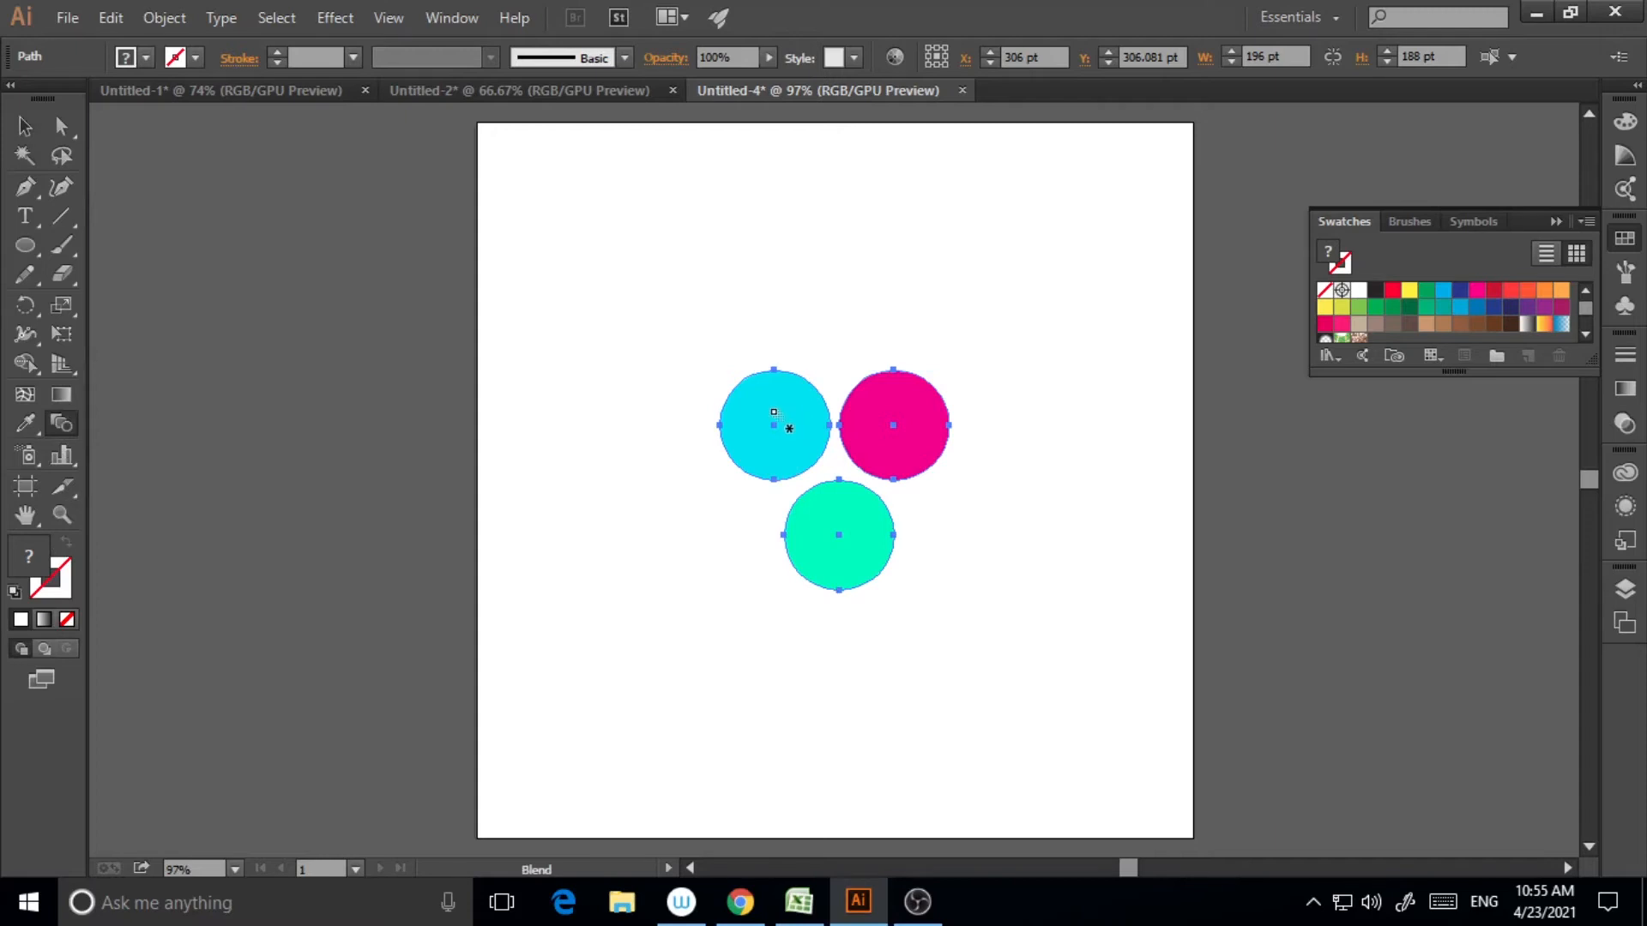
left_click(828, 559)
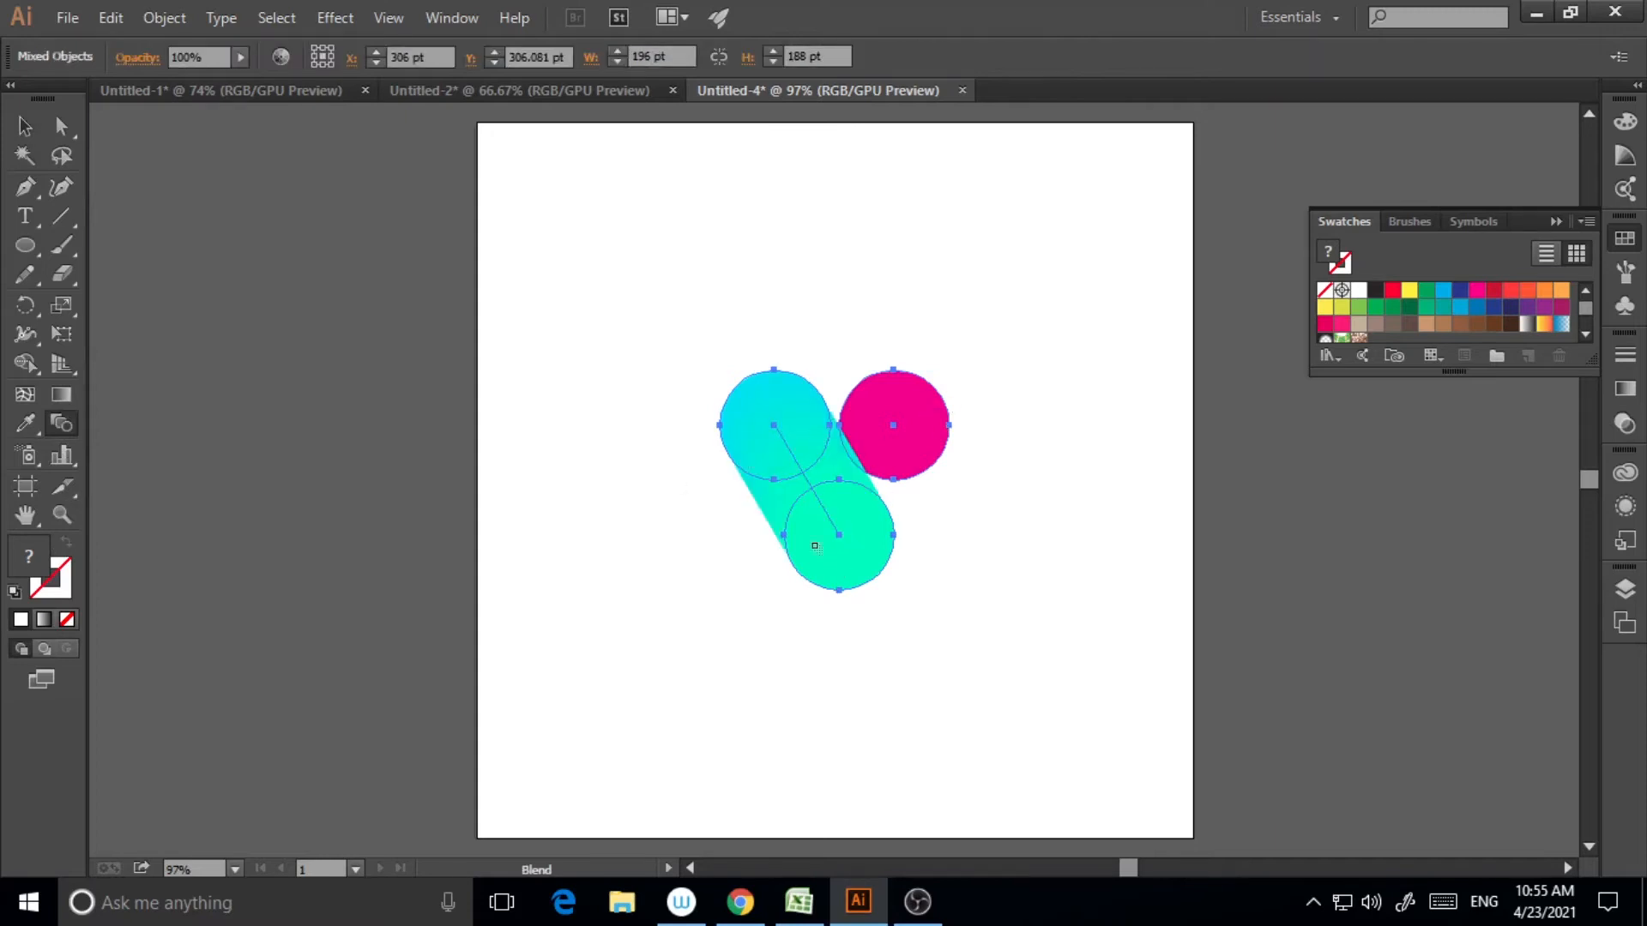
left_click(893, 426)
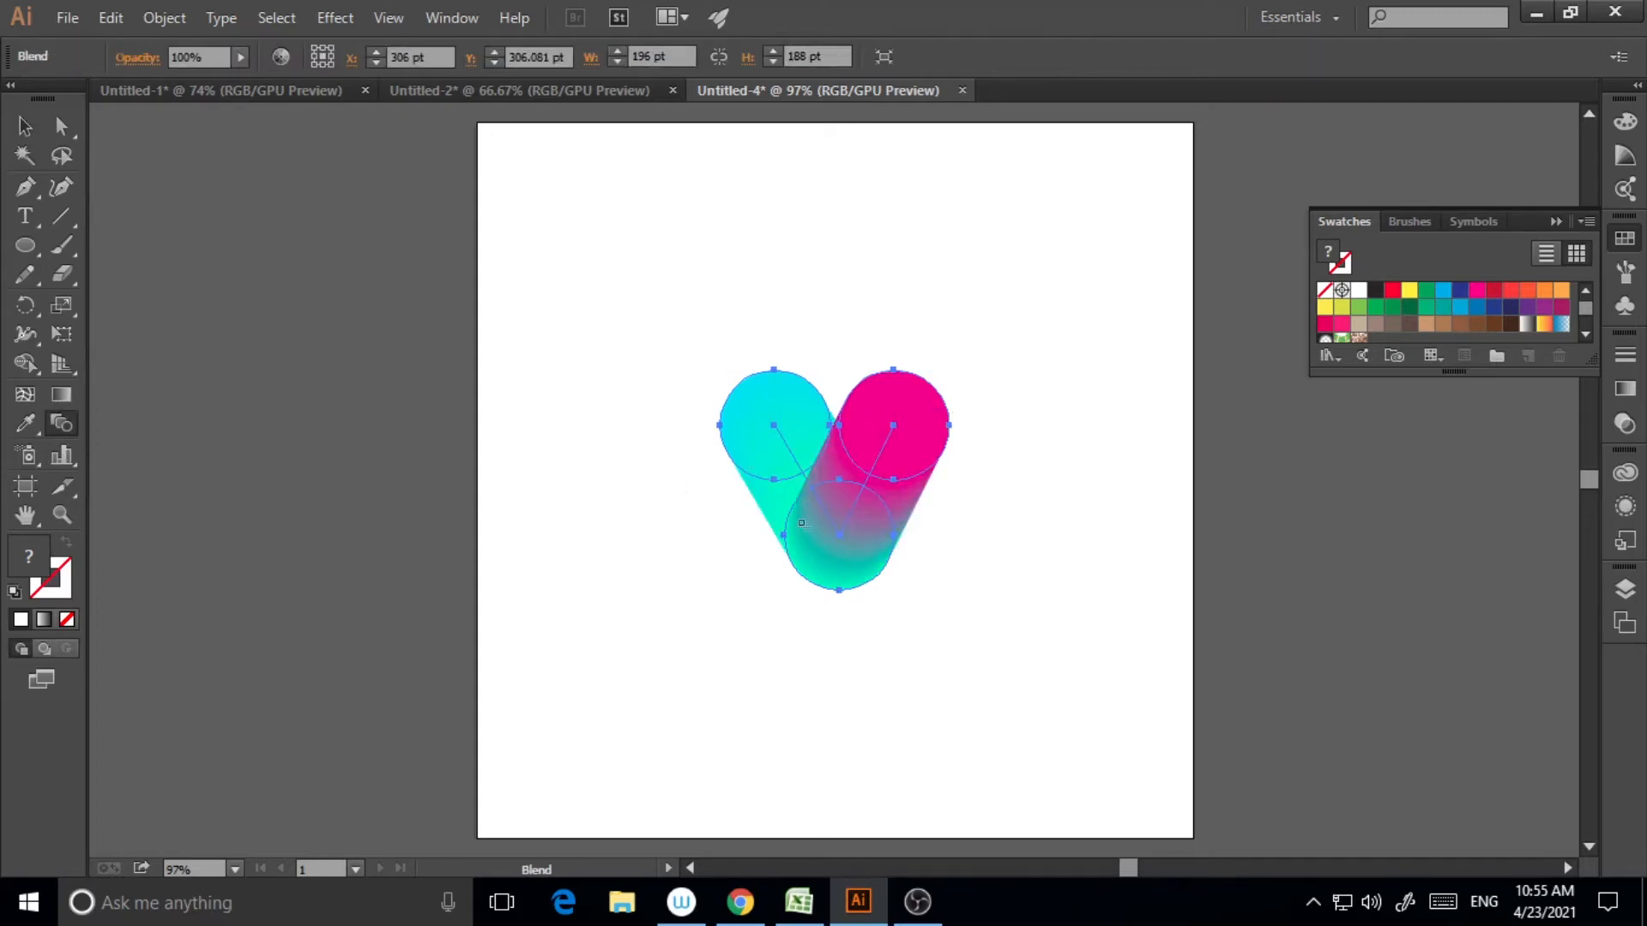
left_click(24, 126)
left_click(853, 641)
Step: Undo both blends between the circles and clear the selection
key("ctrl+z")
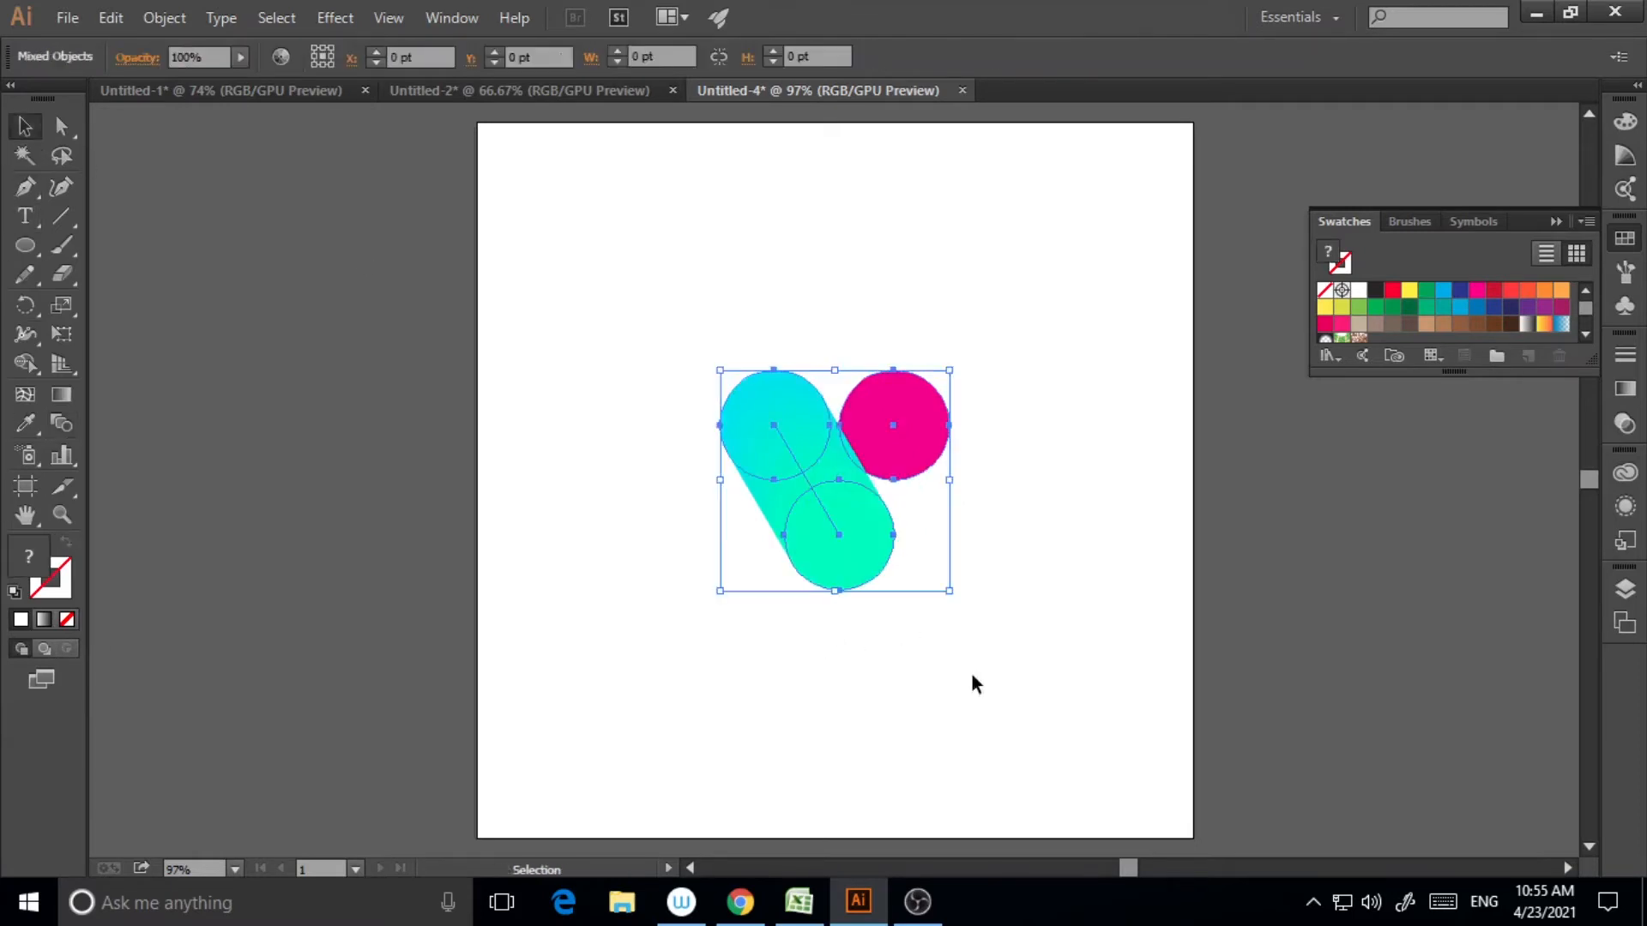
key("ctrl+z")
left_click(653, 531)
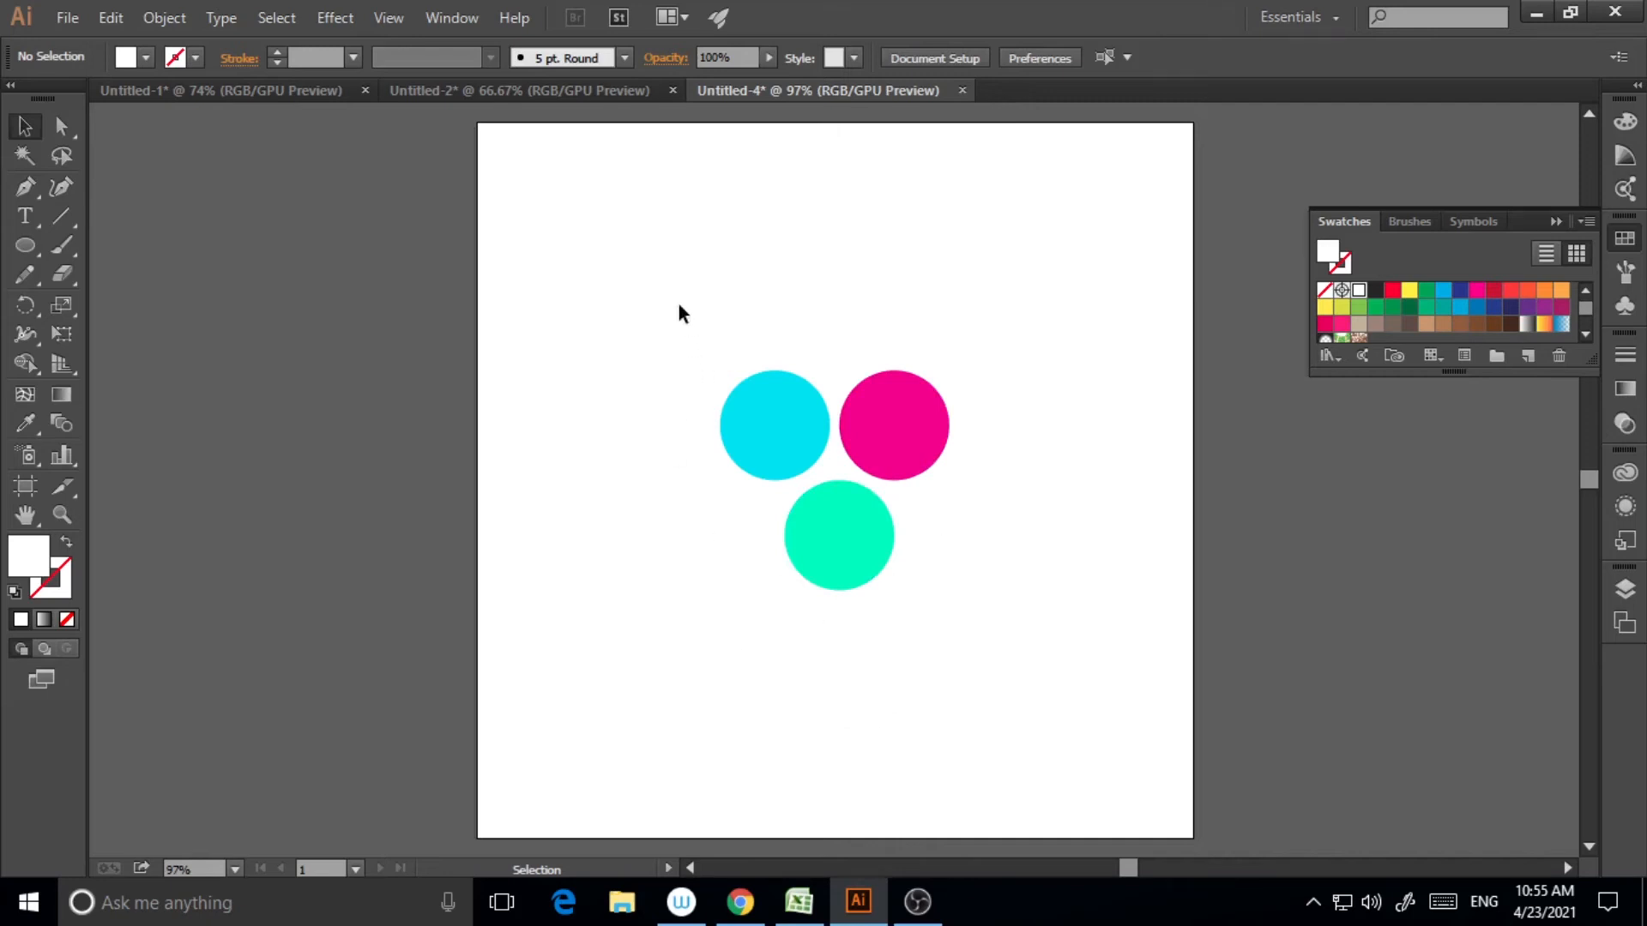
Step: Select the cyan, pink and green circles and set the blend spacing to 20 specified steps
left_click_drag(678, 306, 971, 654)
left_click_drag(693, 287, 1047, 540)
left_click(165, 18)
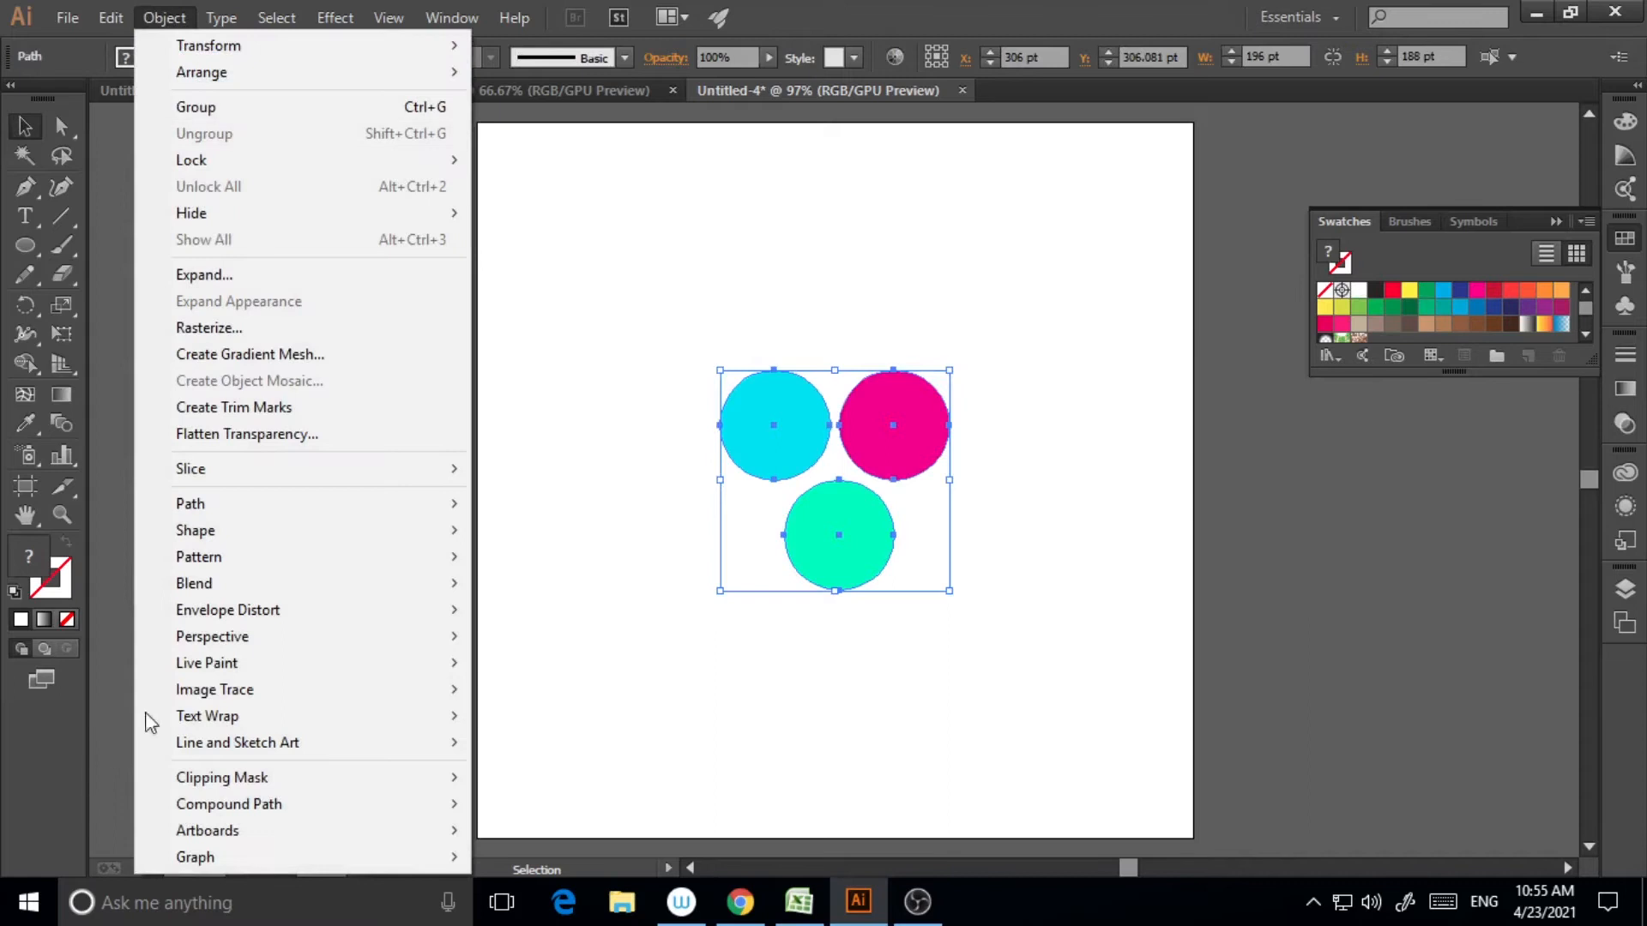
mouse_move(415, 584)
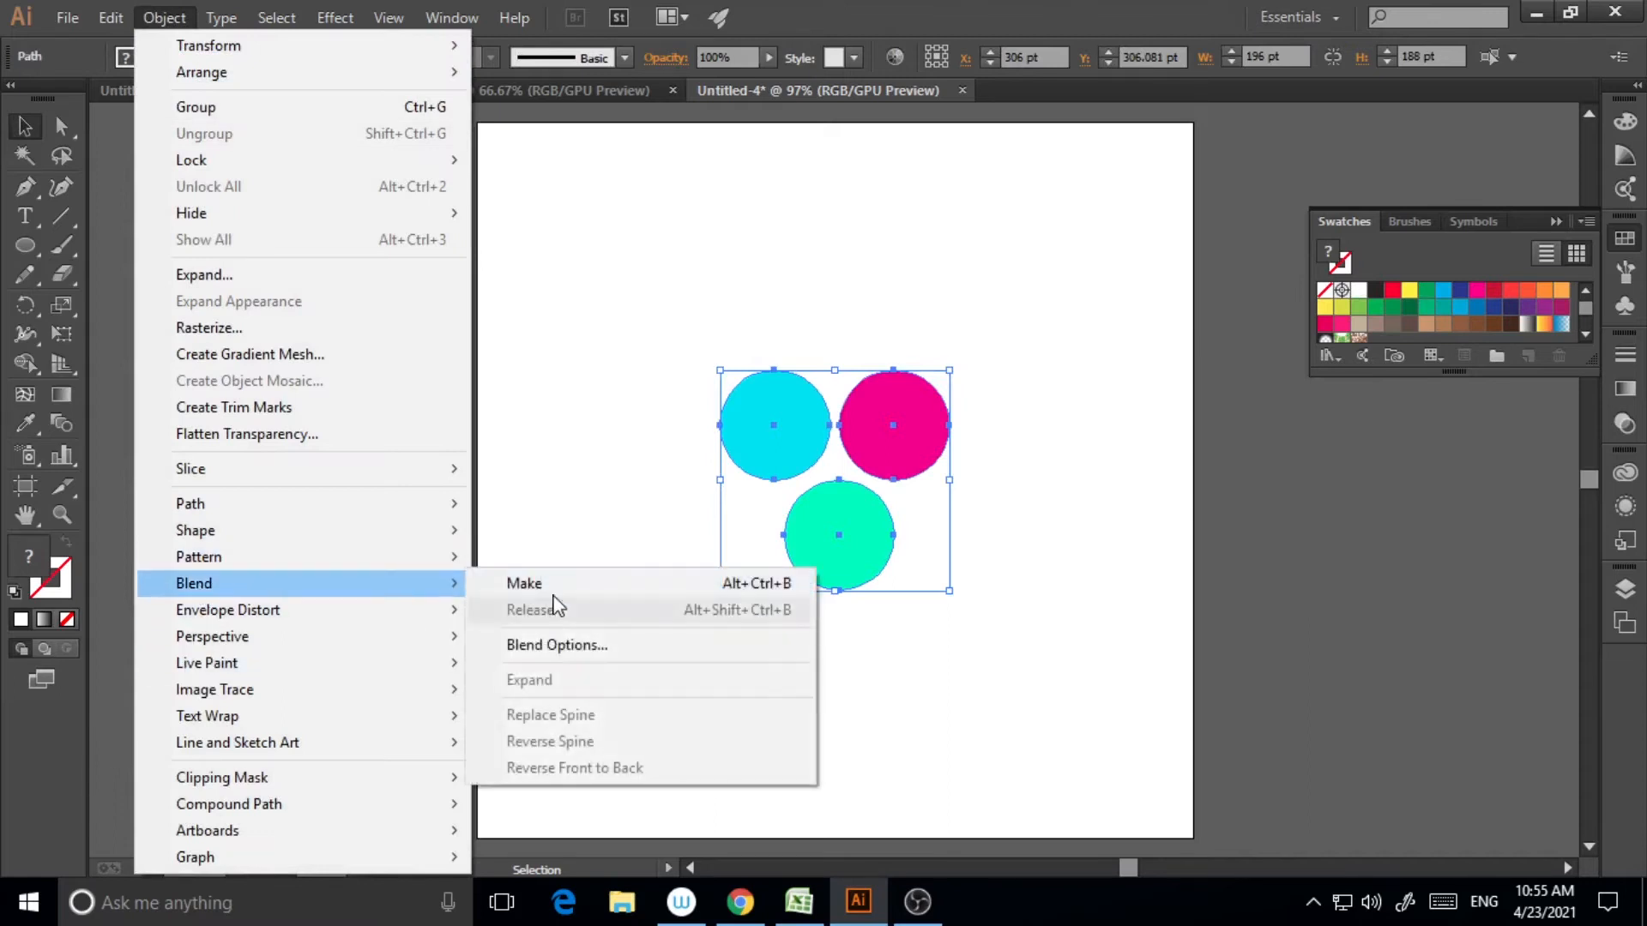
left_click(553, 645)
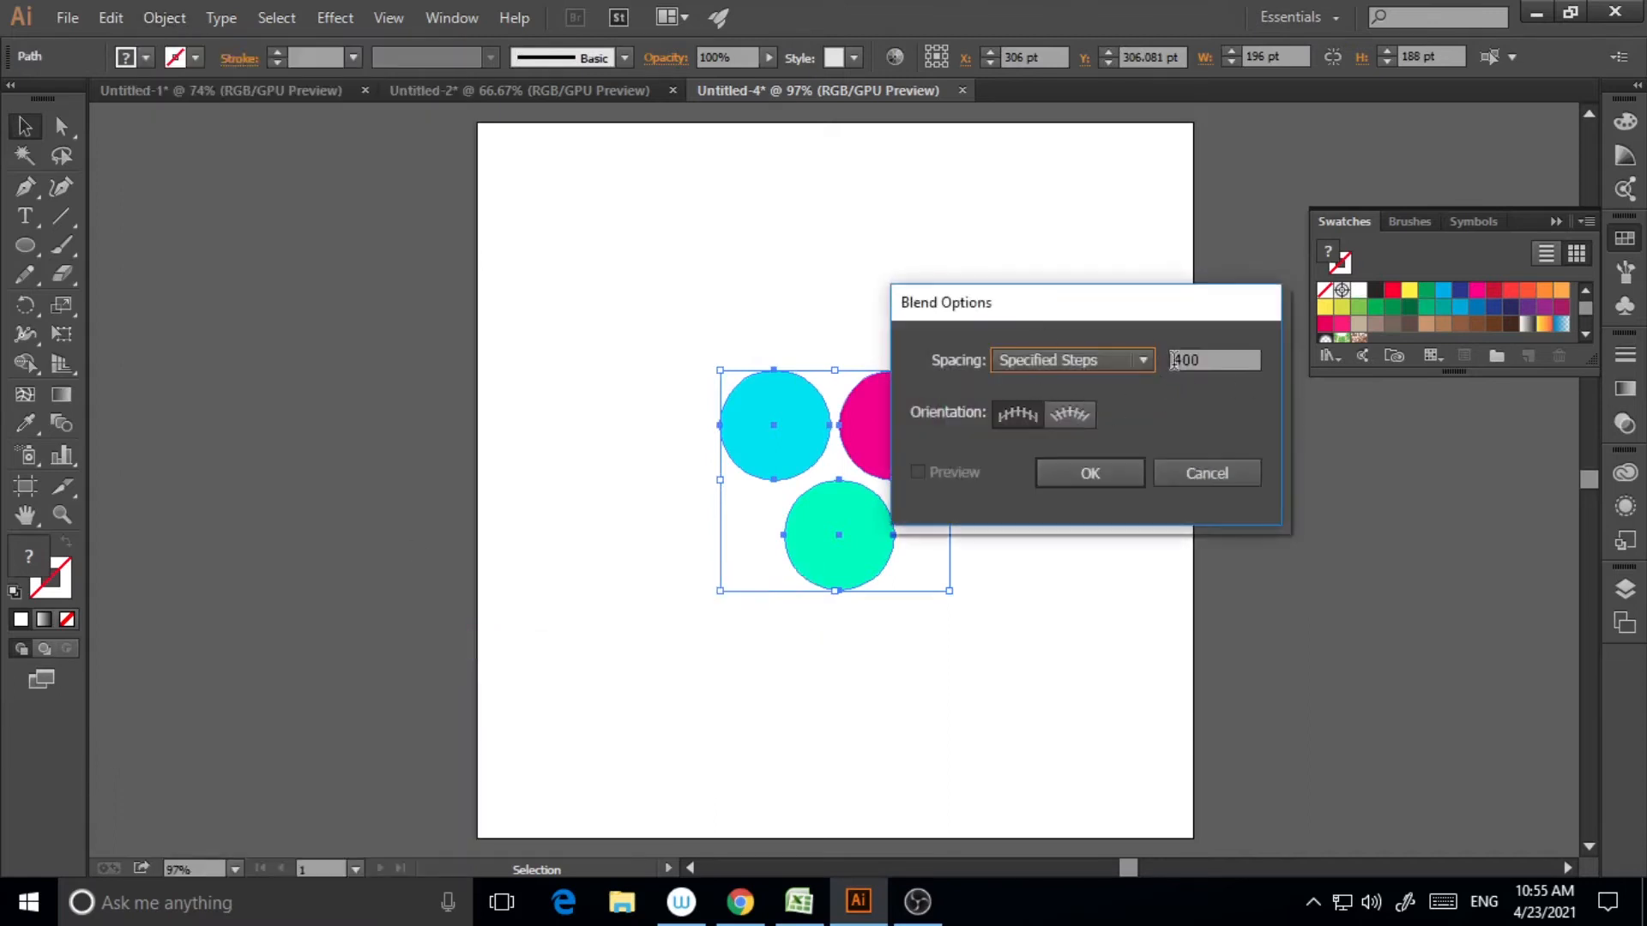
left_click(1137, 364)
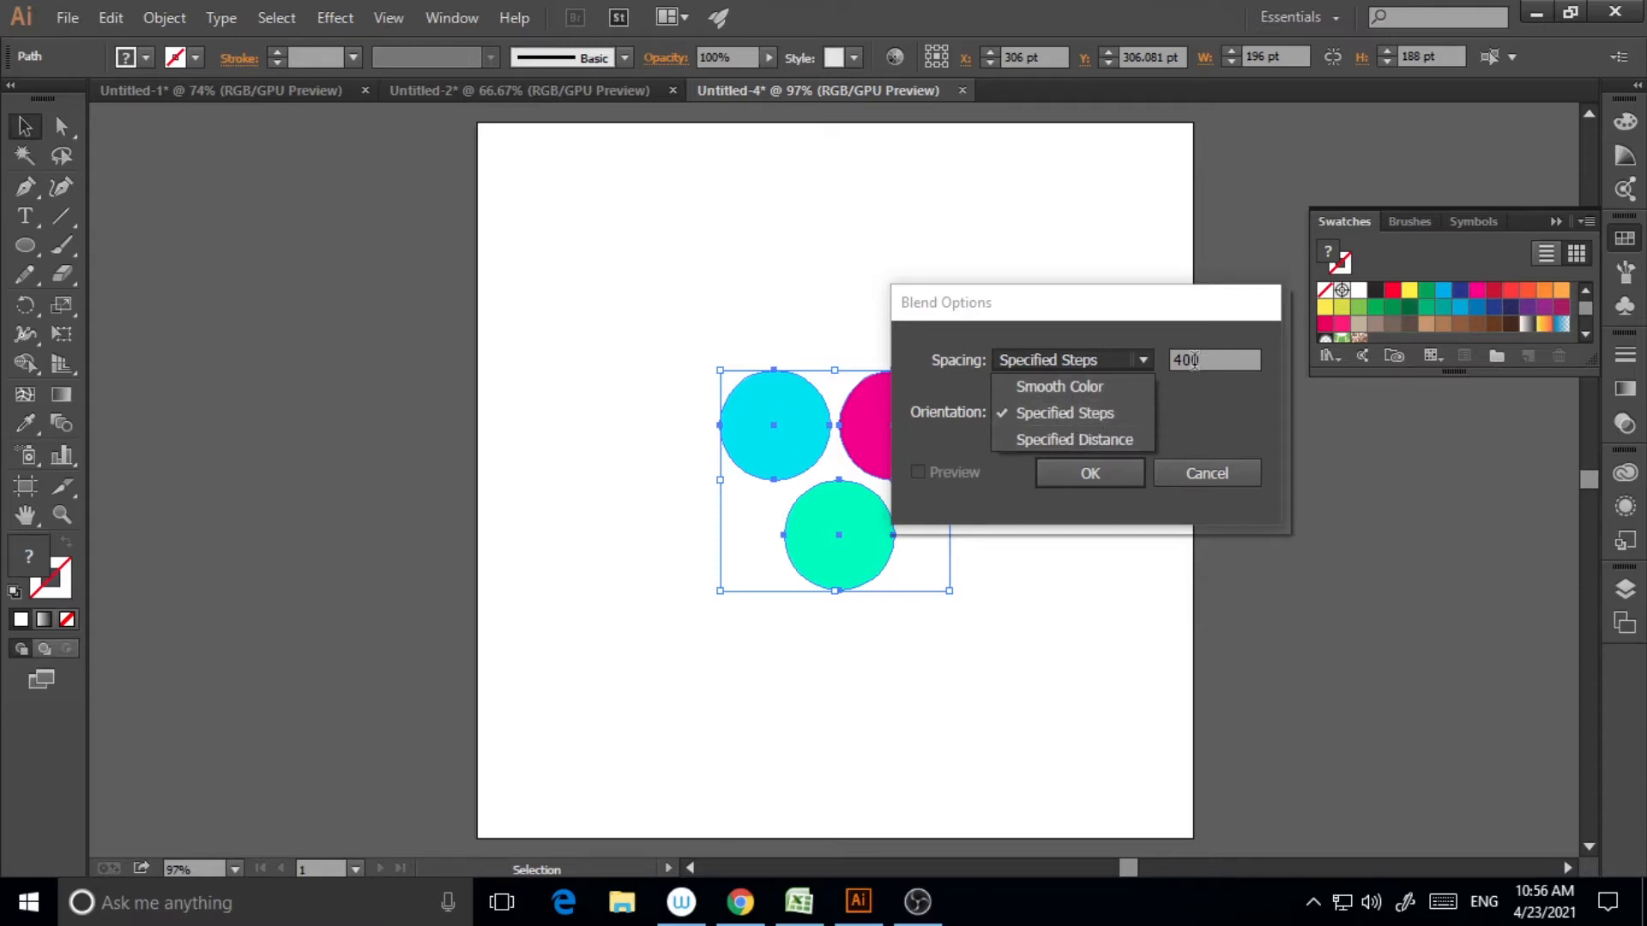
left_click(1215, 360)
key("Tab")
type("2")
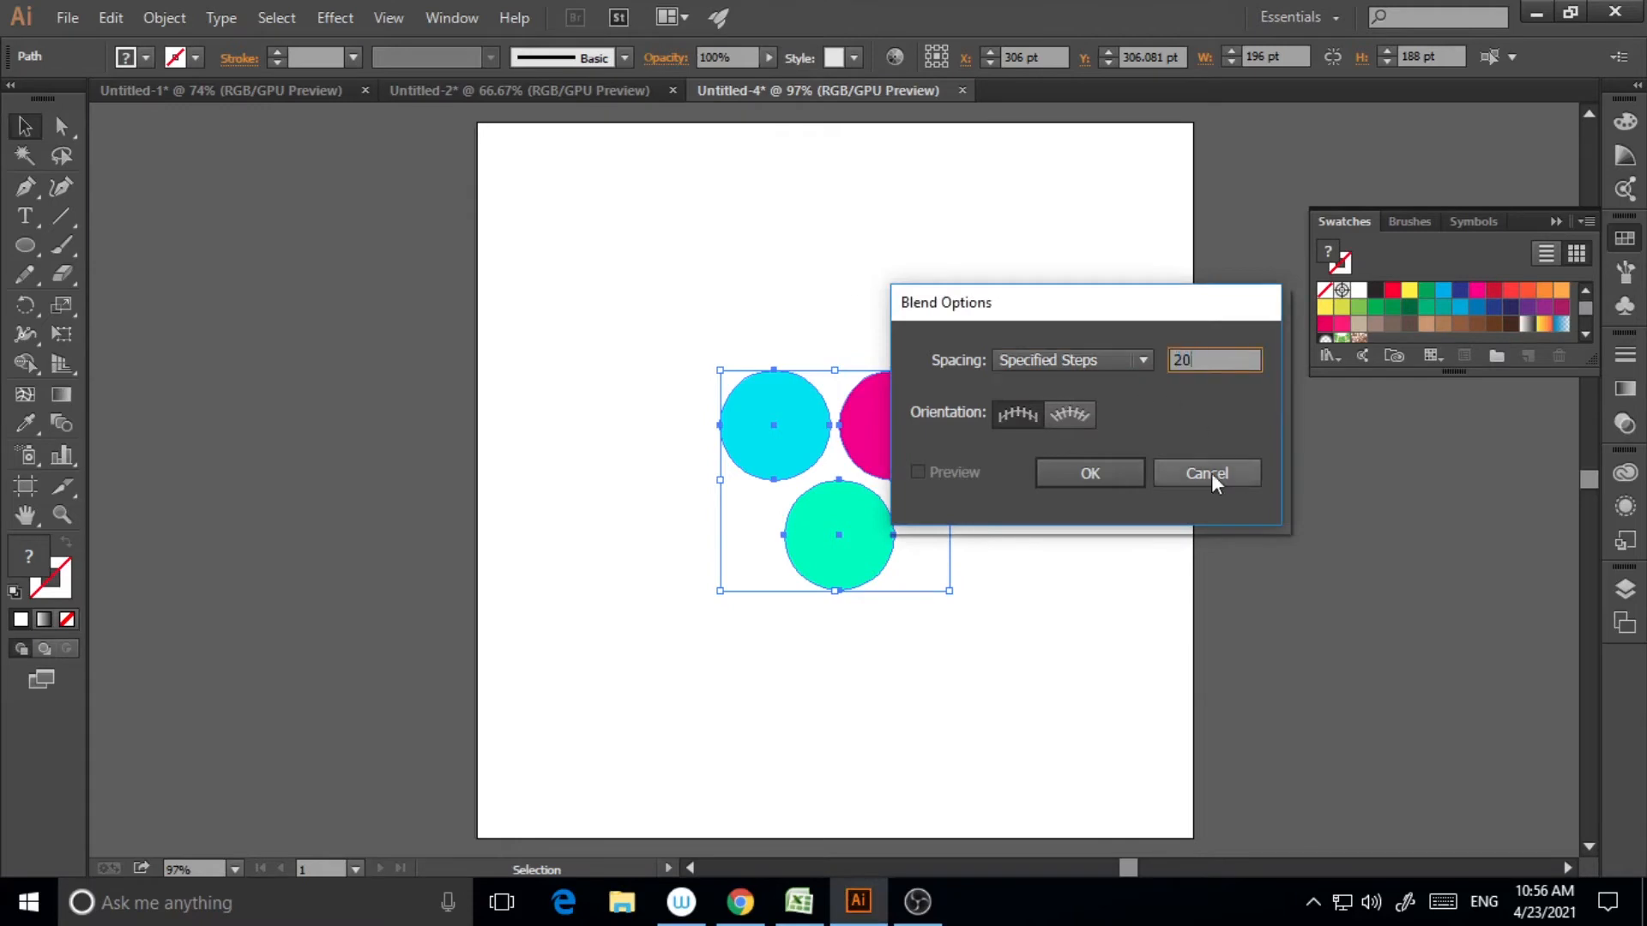
left_click(1125, 475)
Step: Make a blend from the three selected circles and inspect the colour transitions up close
left_click(181, 21)
left_click(176, 19)
left_click(159, 17)
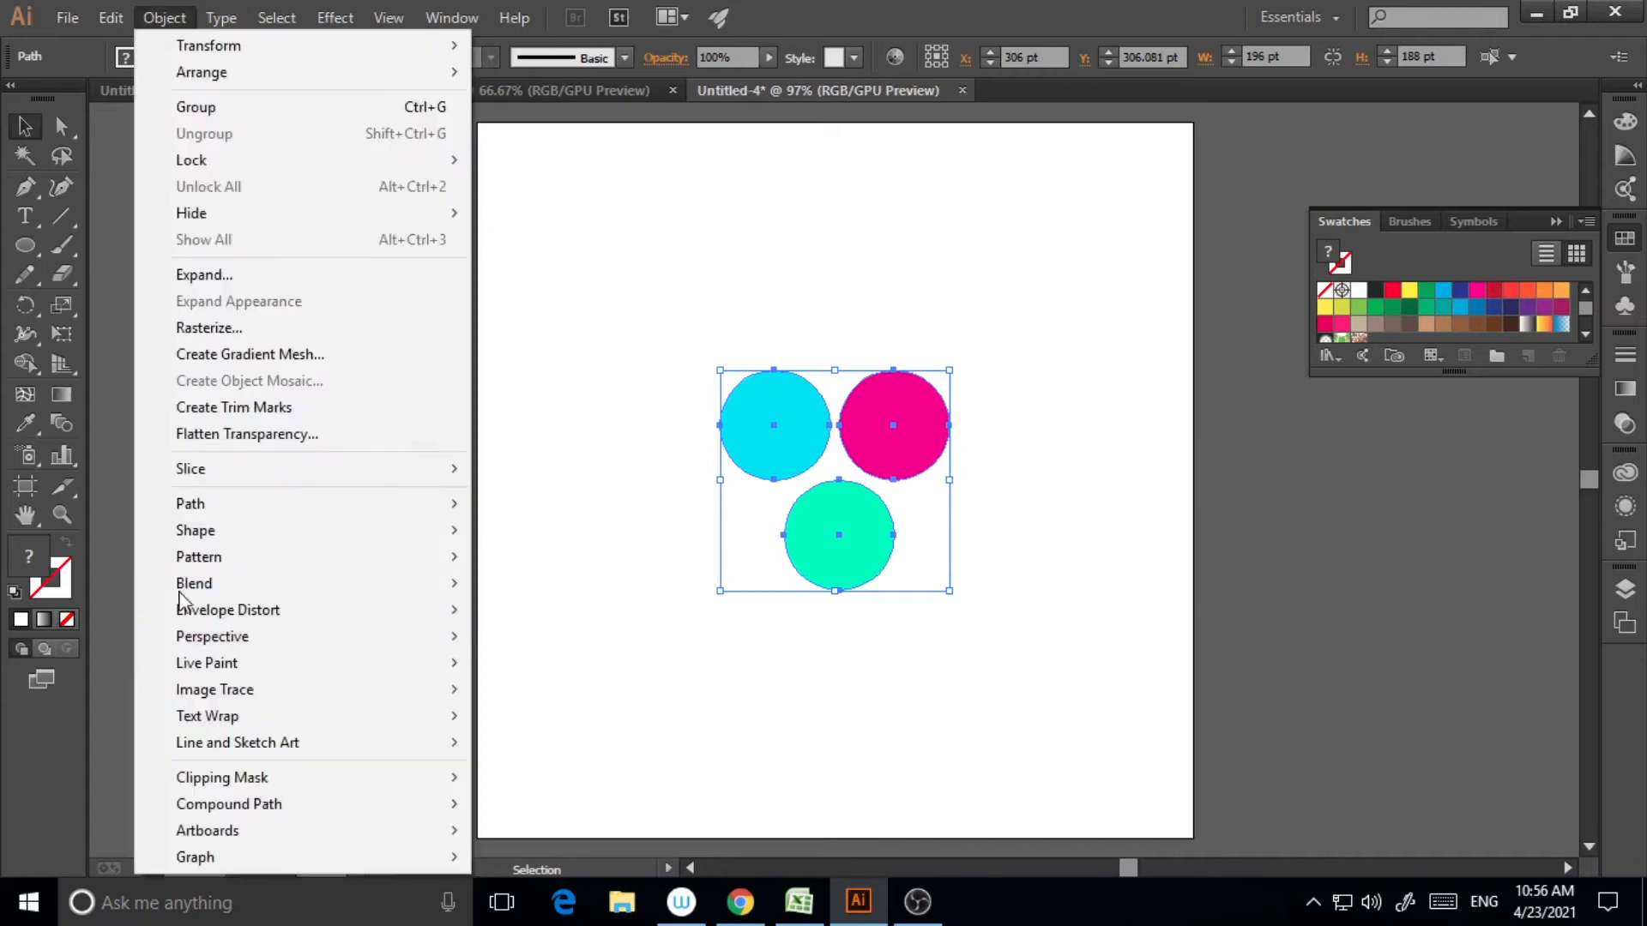
mouse_move(269, 587)
left_click(576, 580)
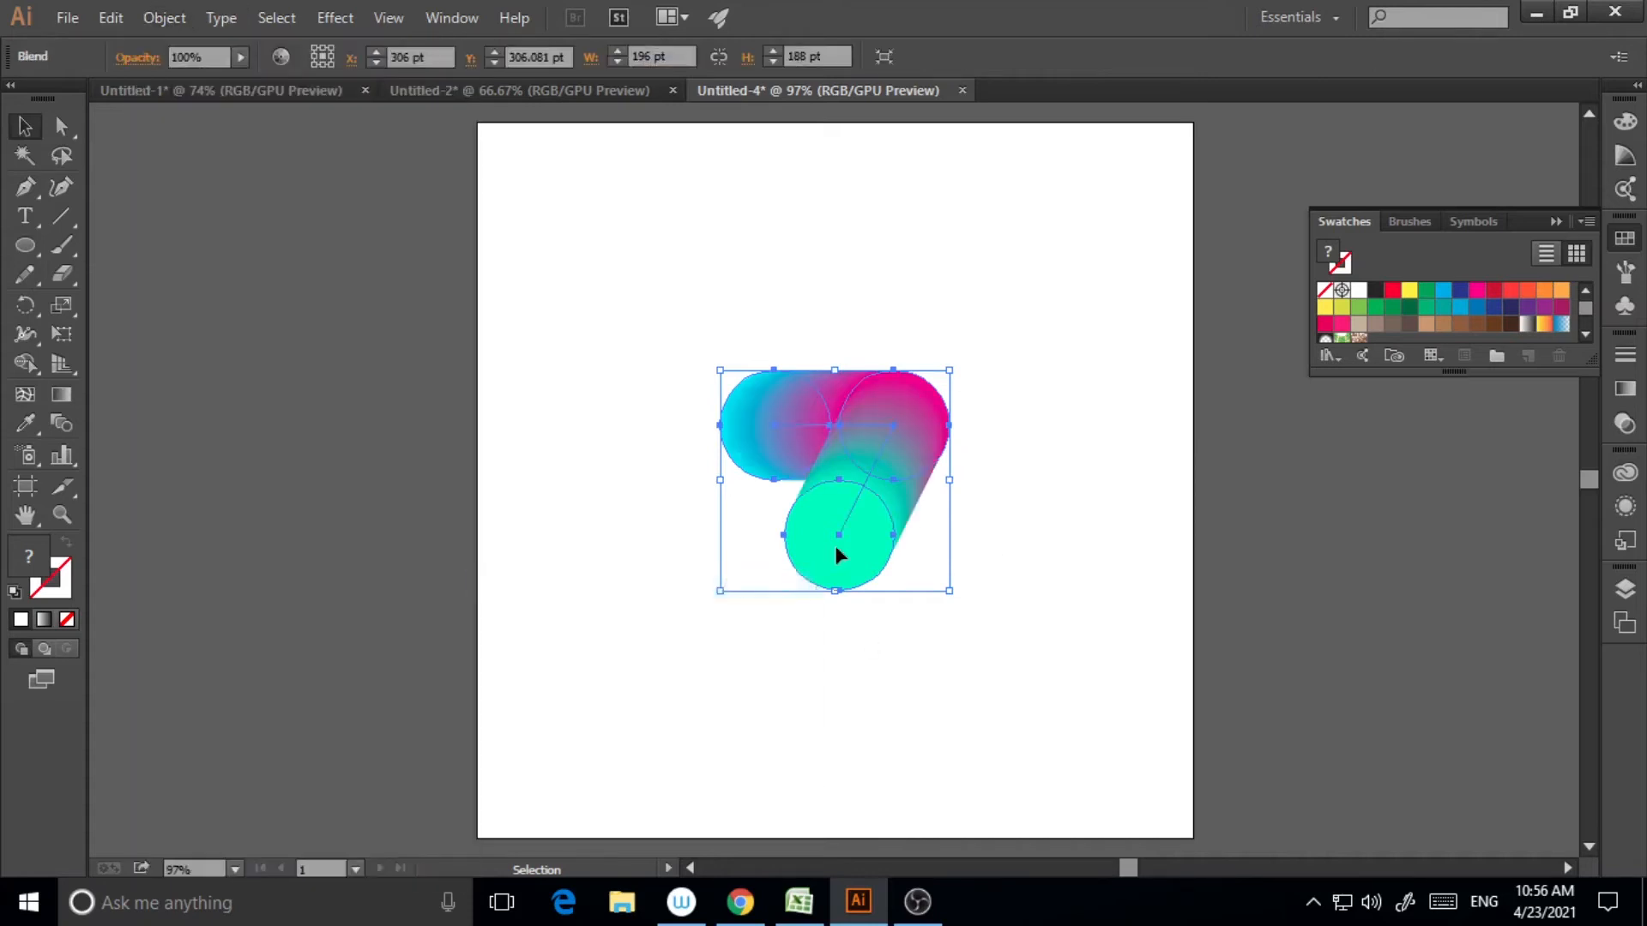
left_click(62, 515)
left_click(875, 423)
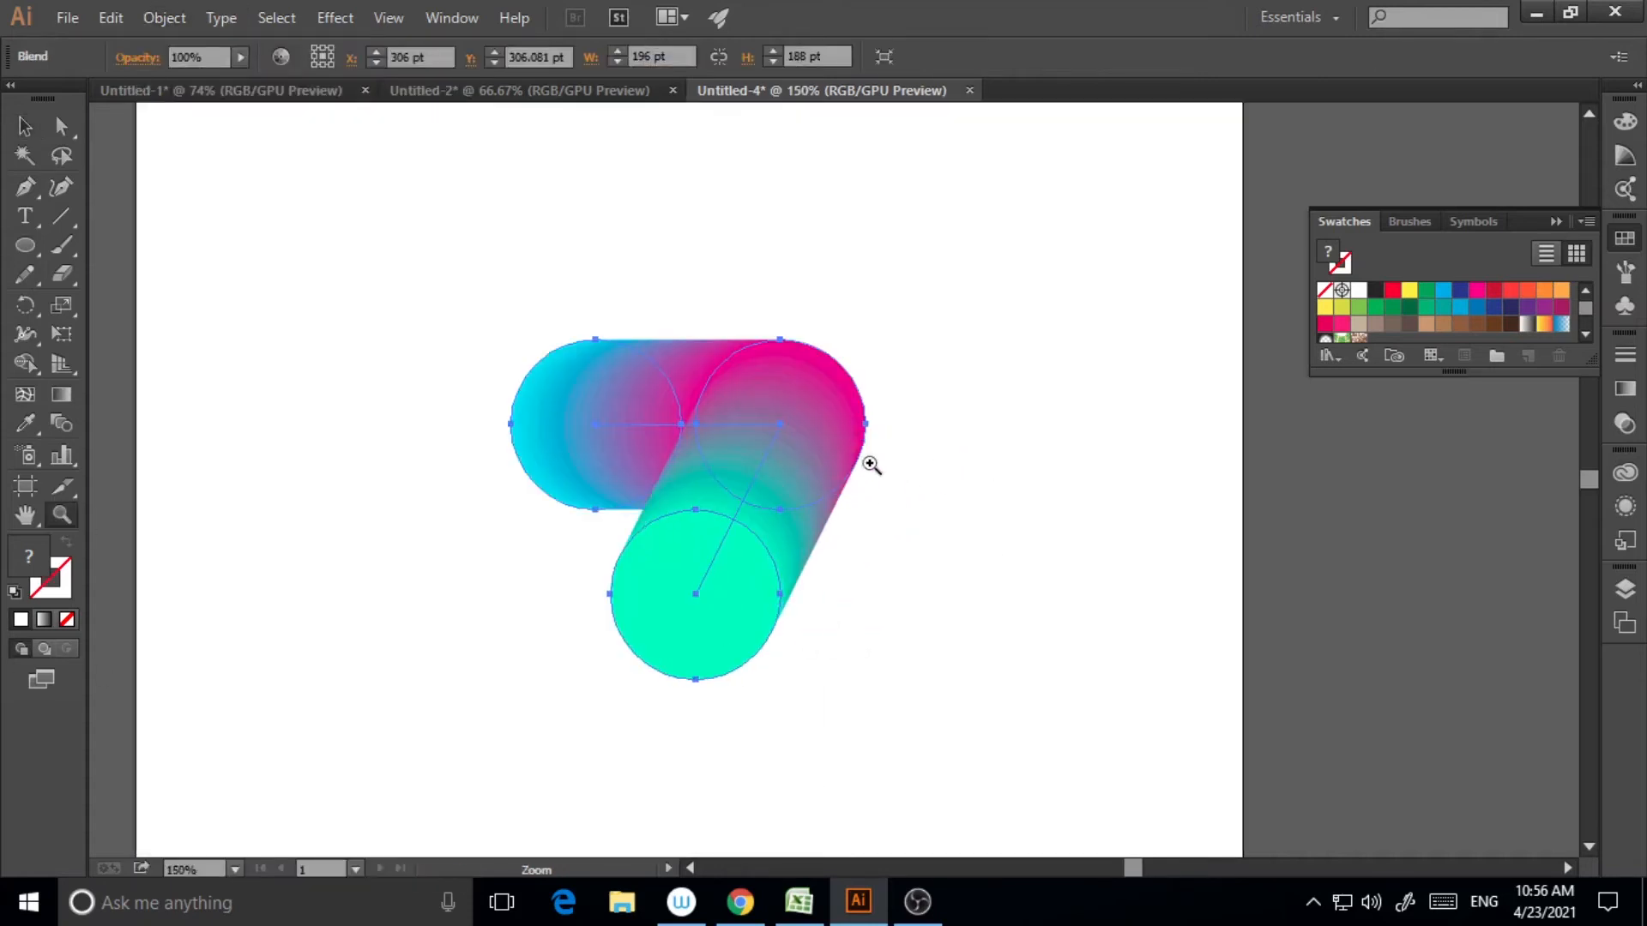
left_click(868, 509)
Step: Set the blend spacing to 400 specified steps and make a blend from the three selected circles
left_click(791, 588)
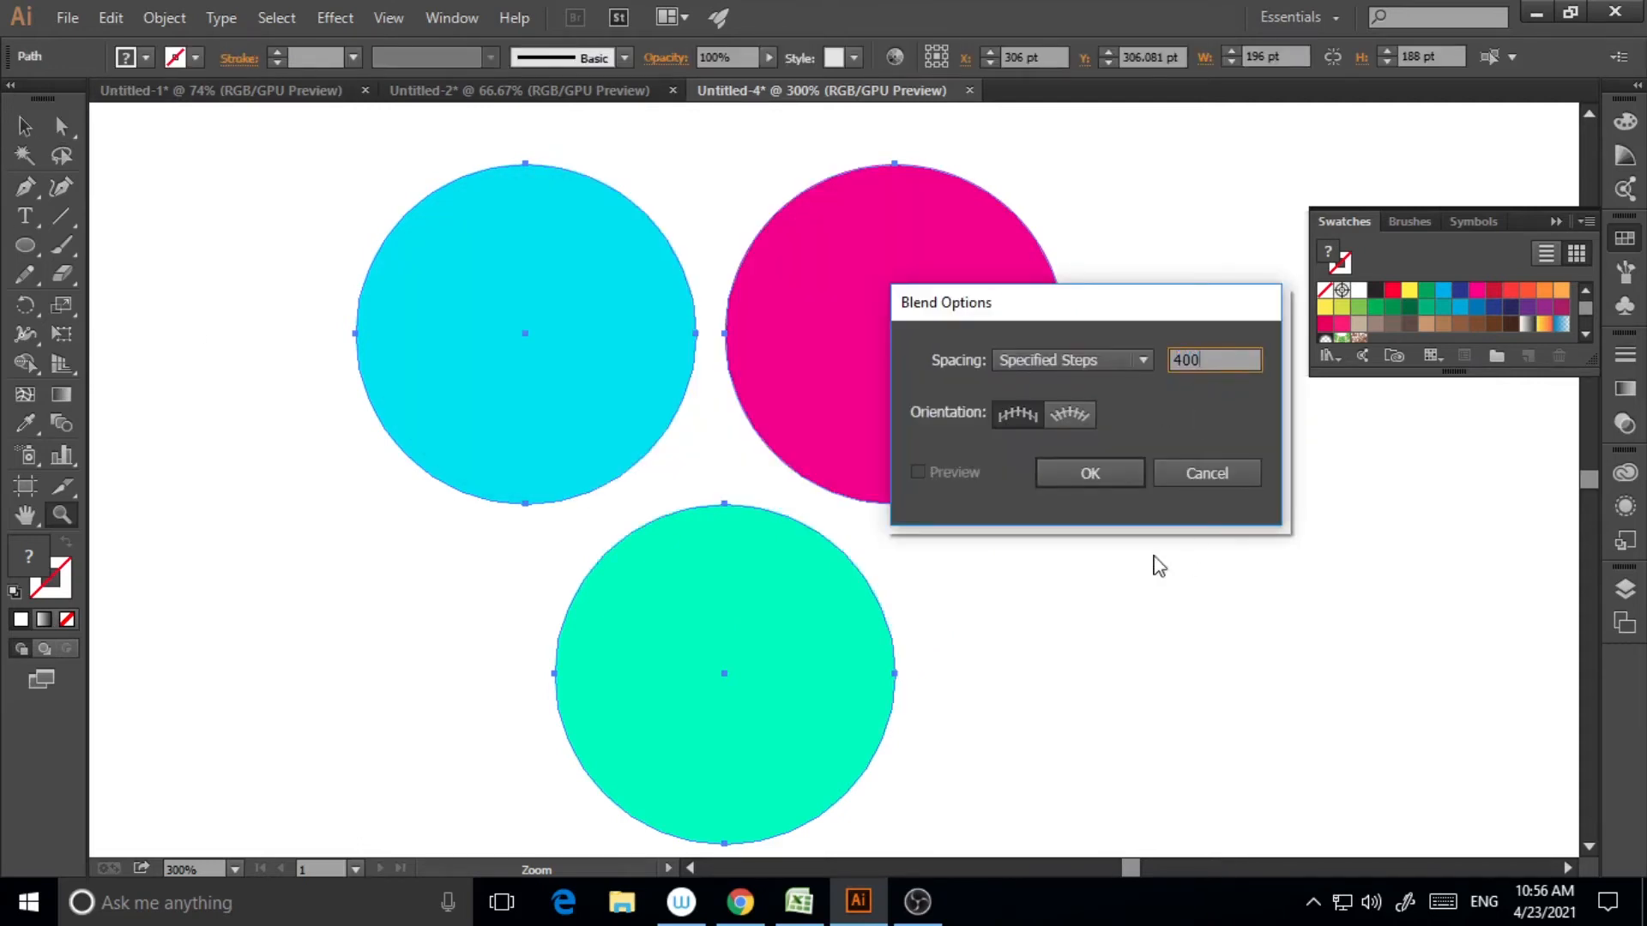
left_click(1089, 474)
left_click(164, 17)
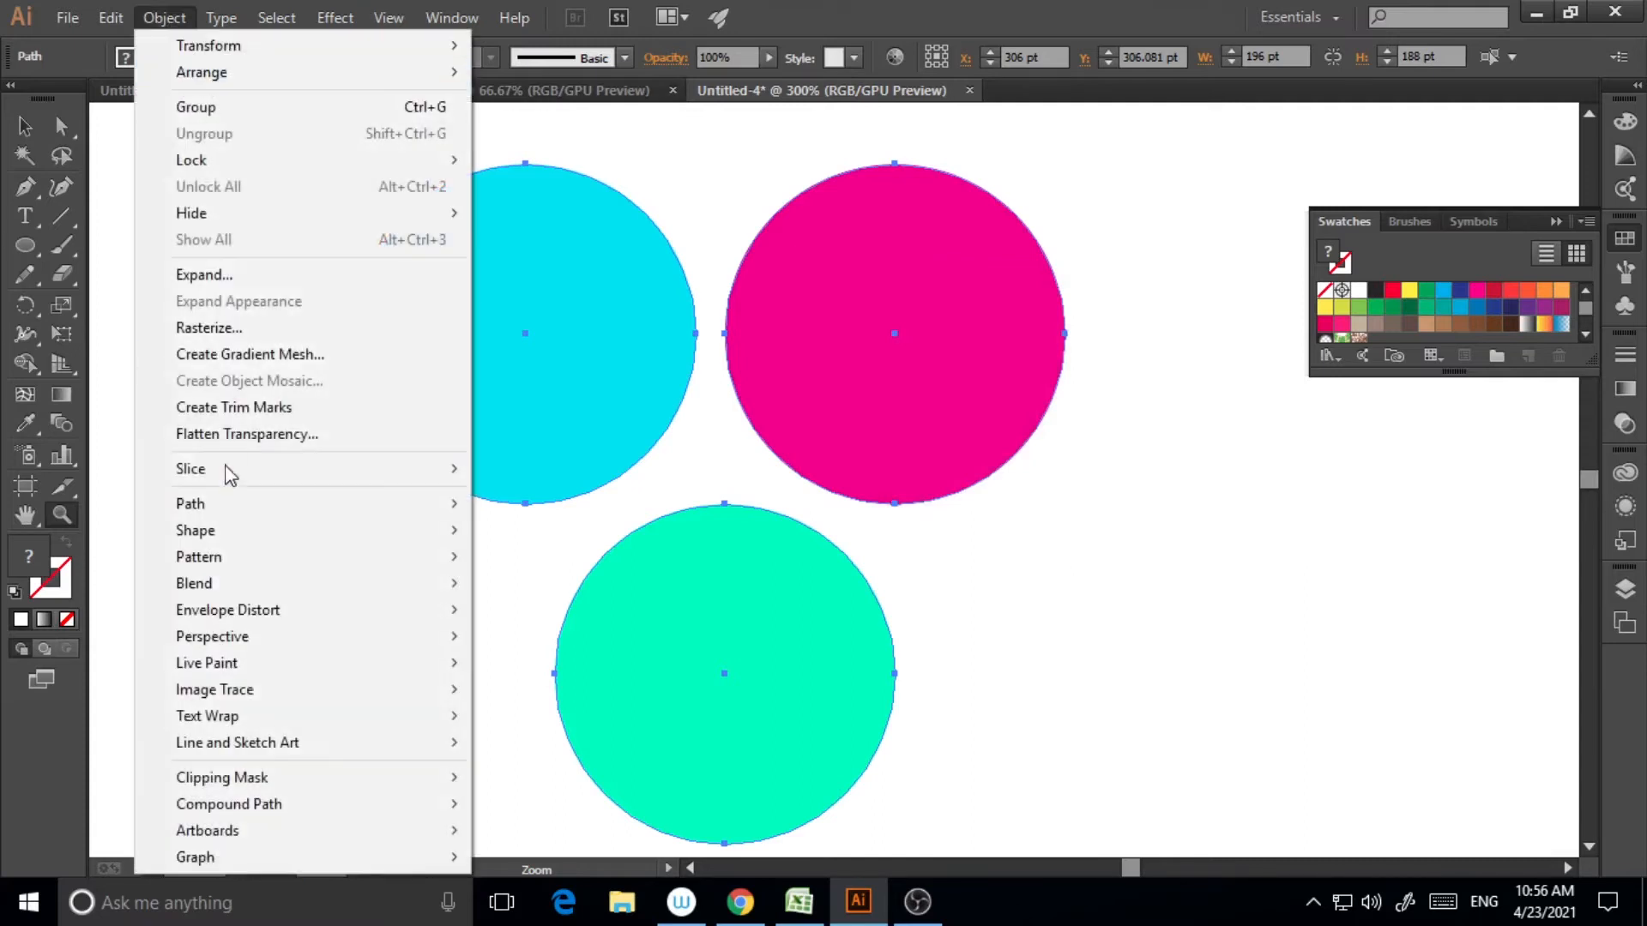
mouse_move(196, 589)
left_click(524, 585)
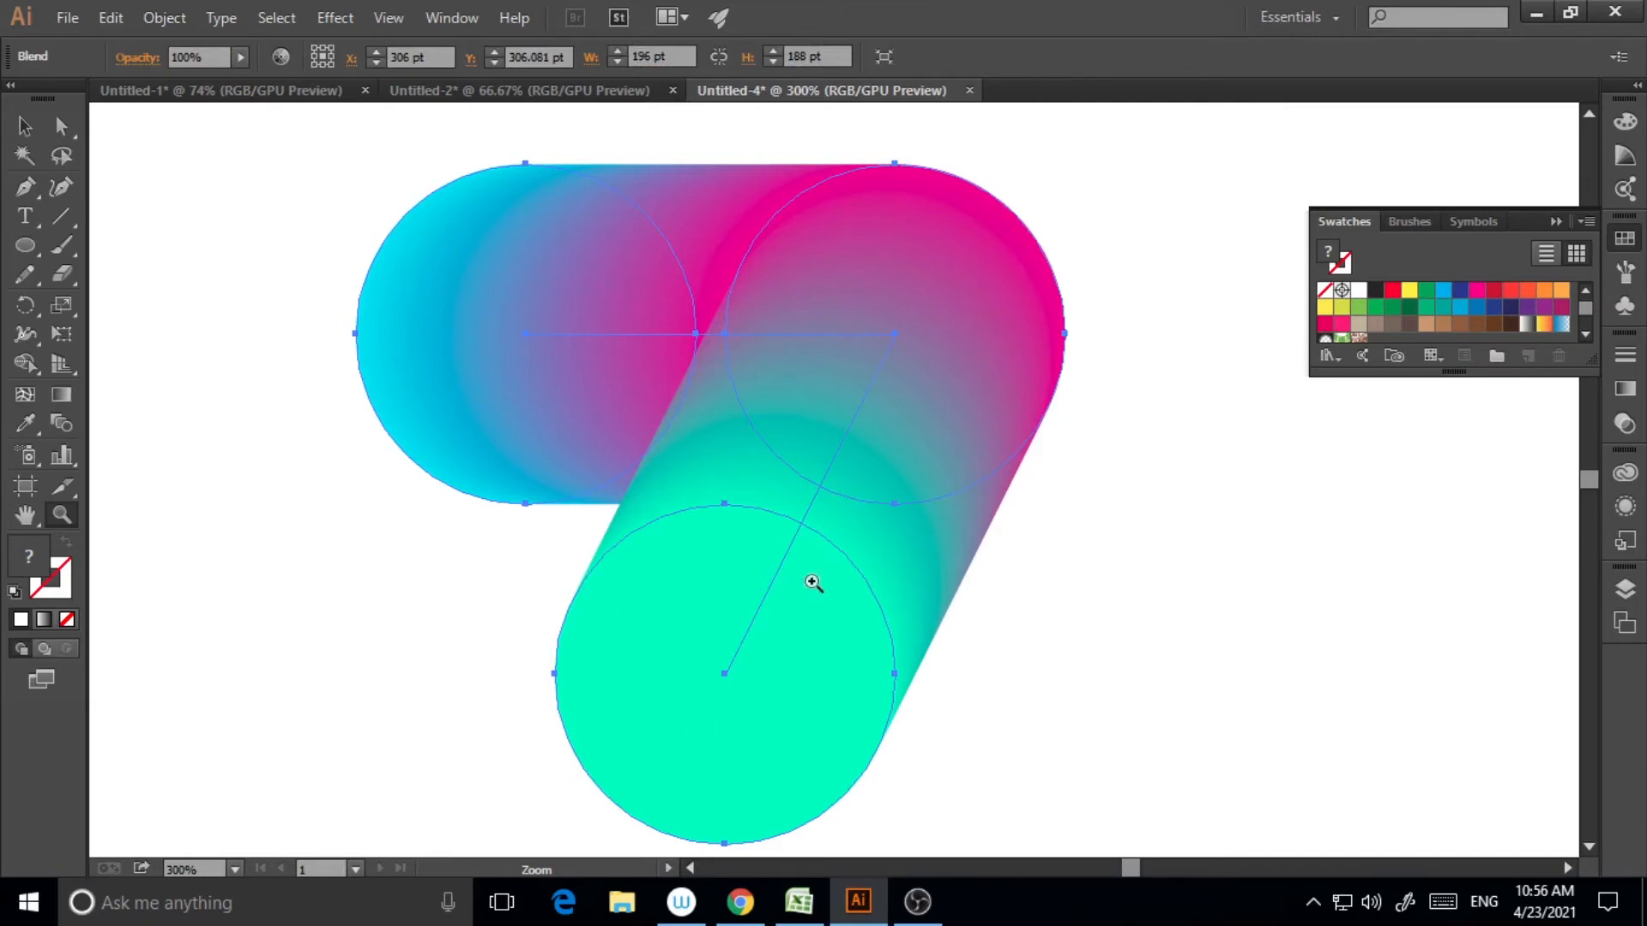
key("ctrl+1")
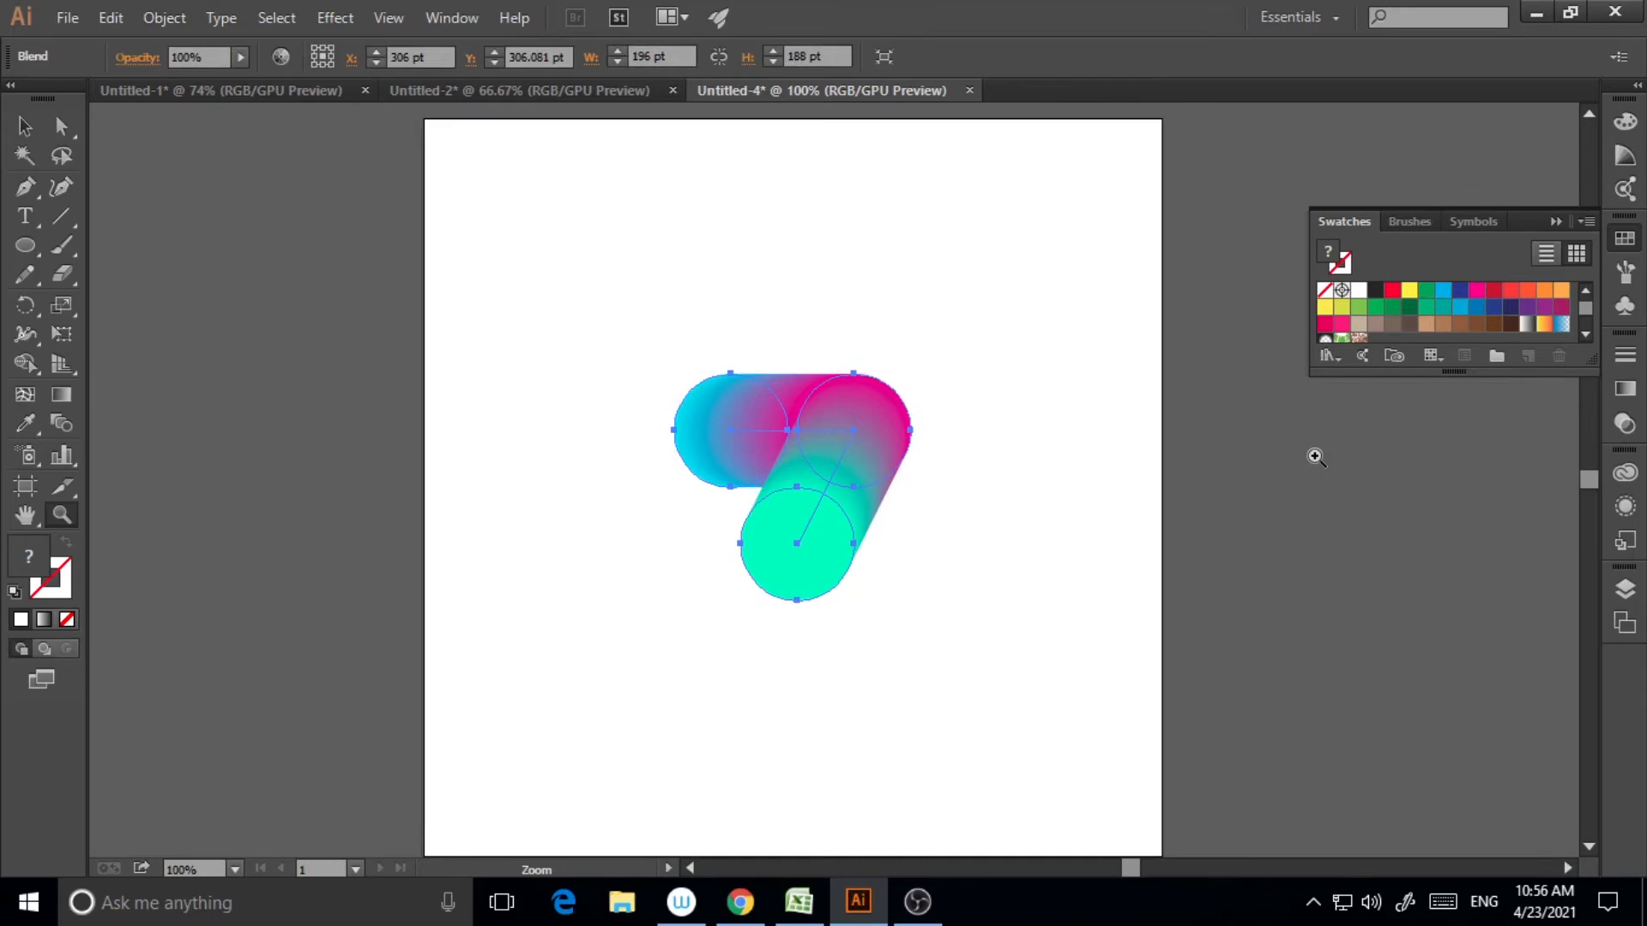
Step: Move the blended shape to the upper right of the artboard and deselect it
left_click(25, 126)
left_click(474, 520)
left_click(813, 557)
left_click_drag(847, 482, 1017, 322)
left_click(1079, 556)
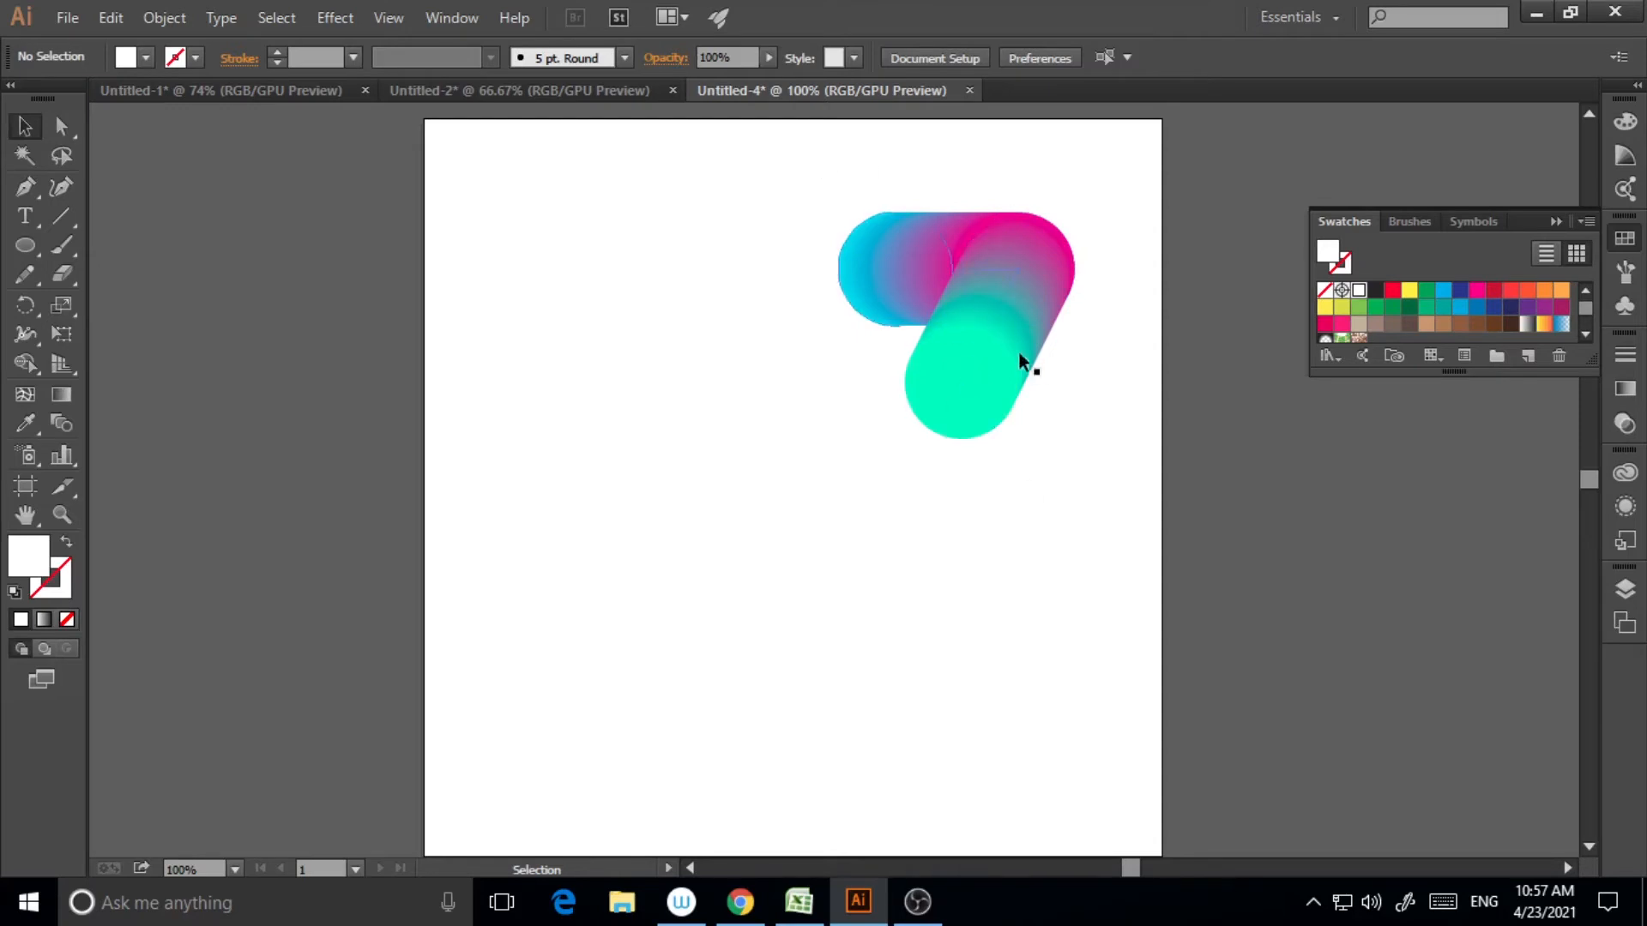
Step: Draw a wavy line about 437 pt wide and 45 pt high below the blend with the Pencil tool
left_click(31, 280)
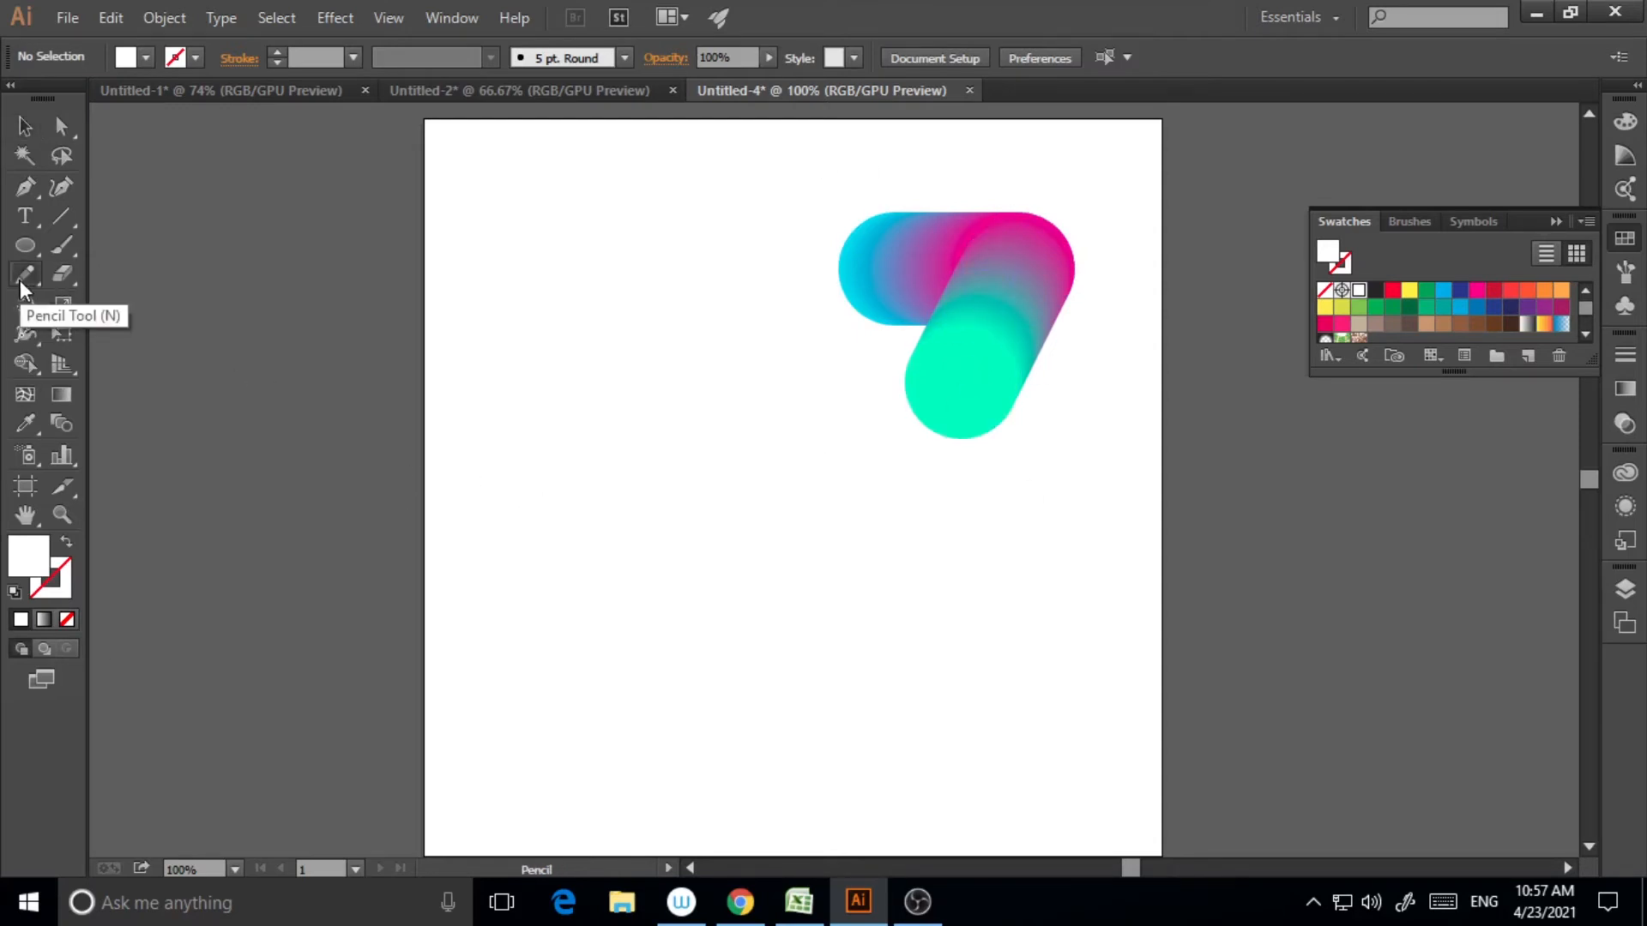
mouse_move(472, 624)
left_mouse_down()
mouse_move(484, 604)
mouse_move(561, 601)
mouse_move(630, 631)
mouse_move(684, 596)
mouse_move(735, 625)
mouse_move(813, 603)
mouse_move(883, 619)
mouse_move(998, 579)
left_mouse_up()
key("v")
left_click(688, 772)
Step: Replace the blend's spine with the wavy line and deselect the result
left_click_drag(529, 496, 1025, 733)
mouse_move(542, 221)
left_mouse_down()
mouse_move(1038, 554)
mouse_move(1099, 647)
left_mouse_up()
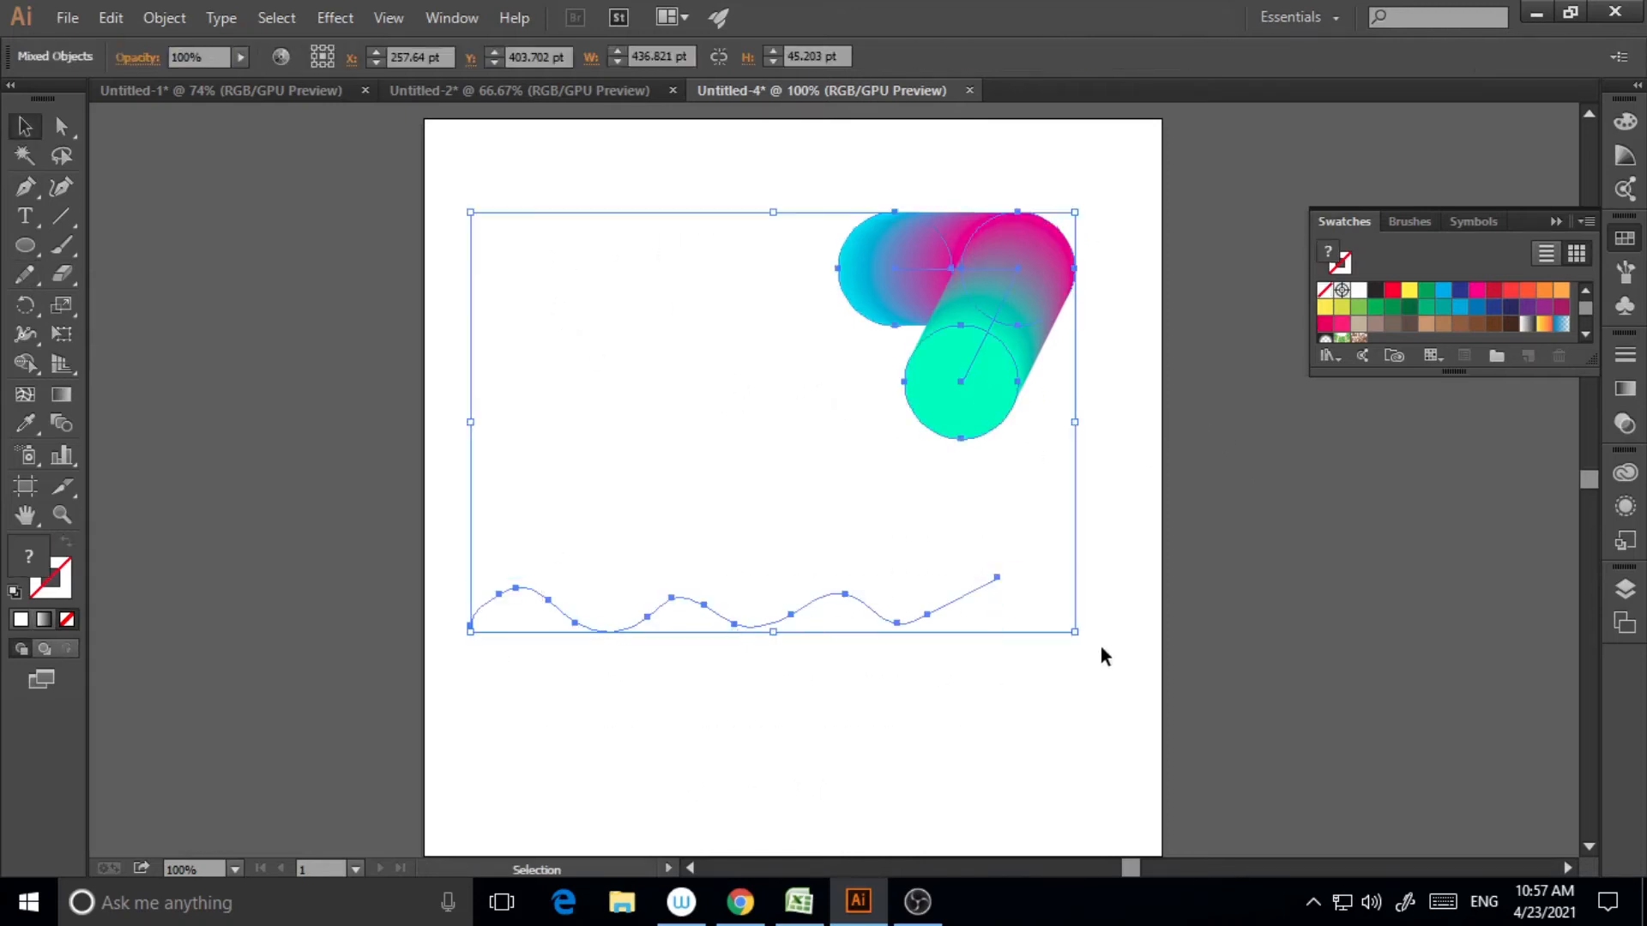
left_click(175, 24)
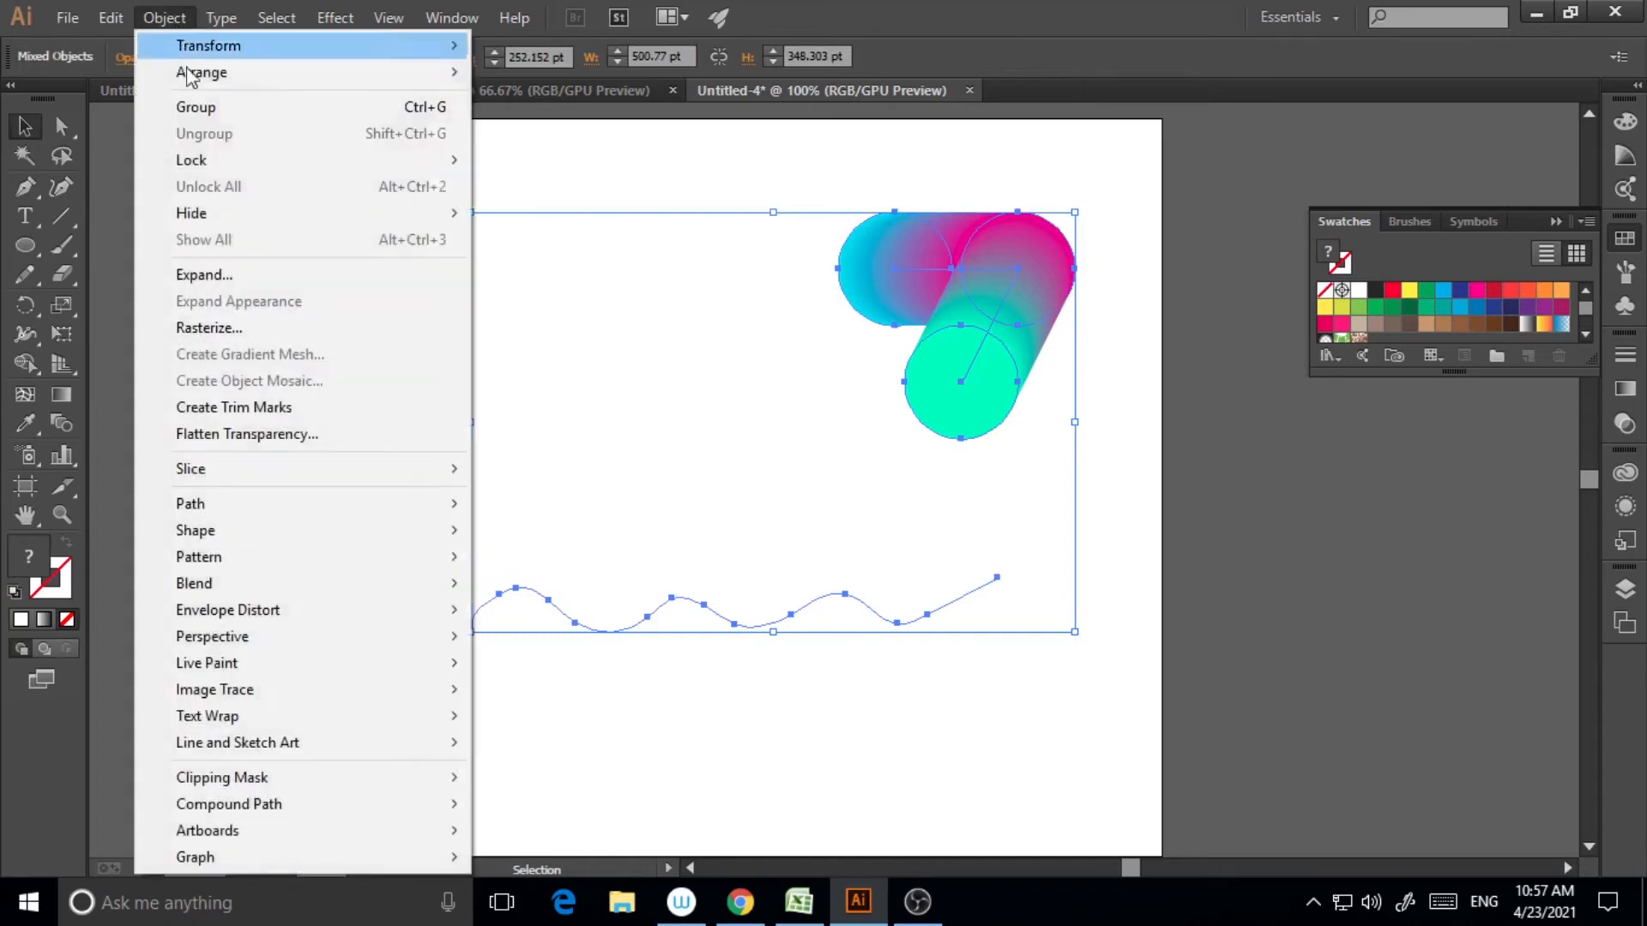
mouse_move(223, 582)
left_click(566, 715)
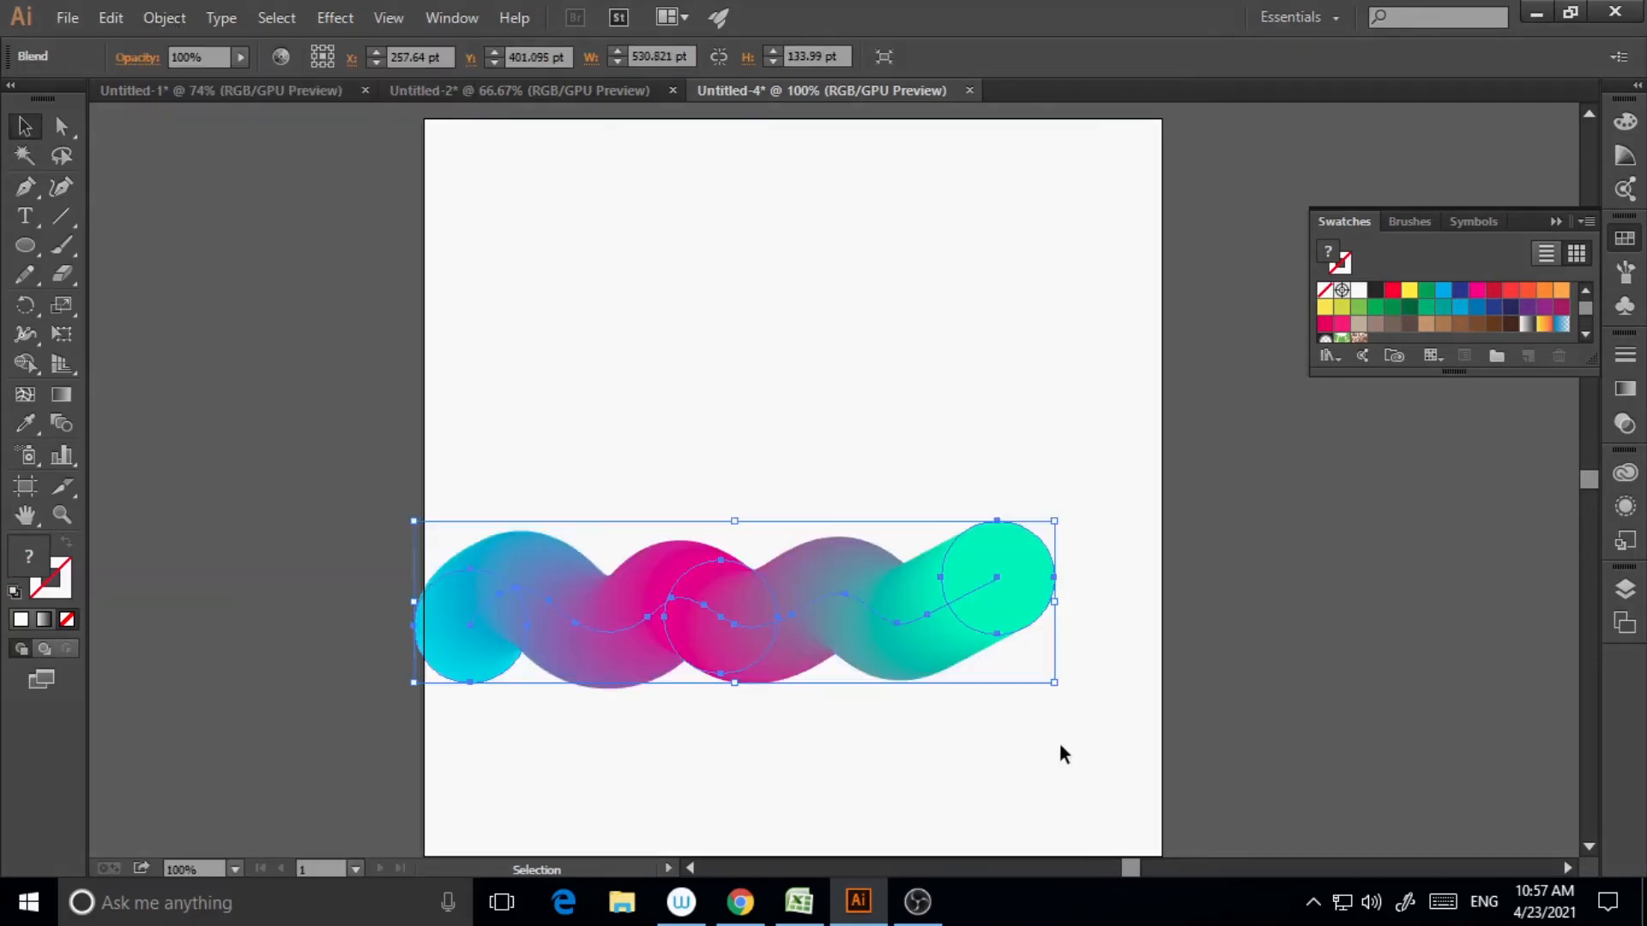
left_click(987, 678)
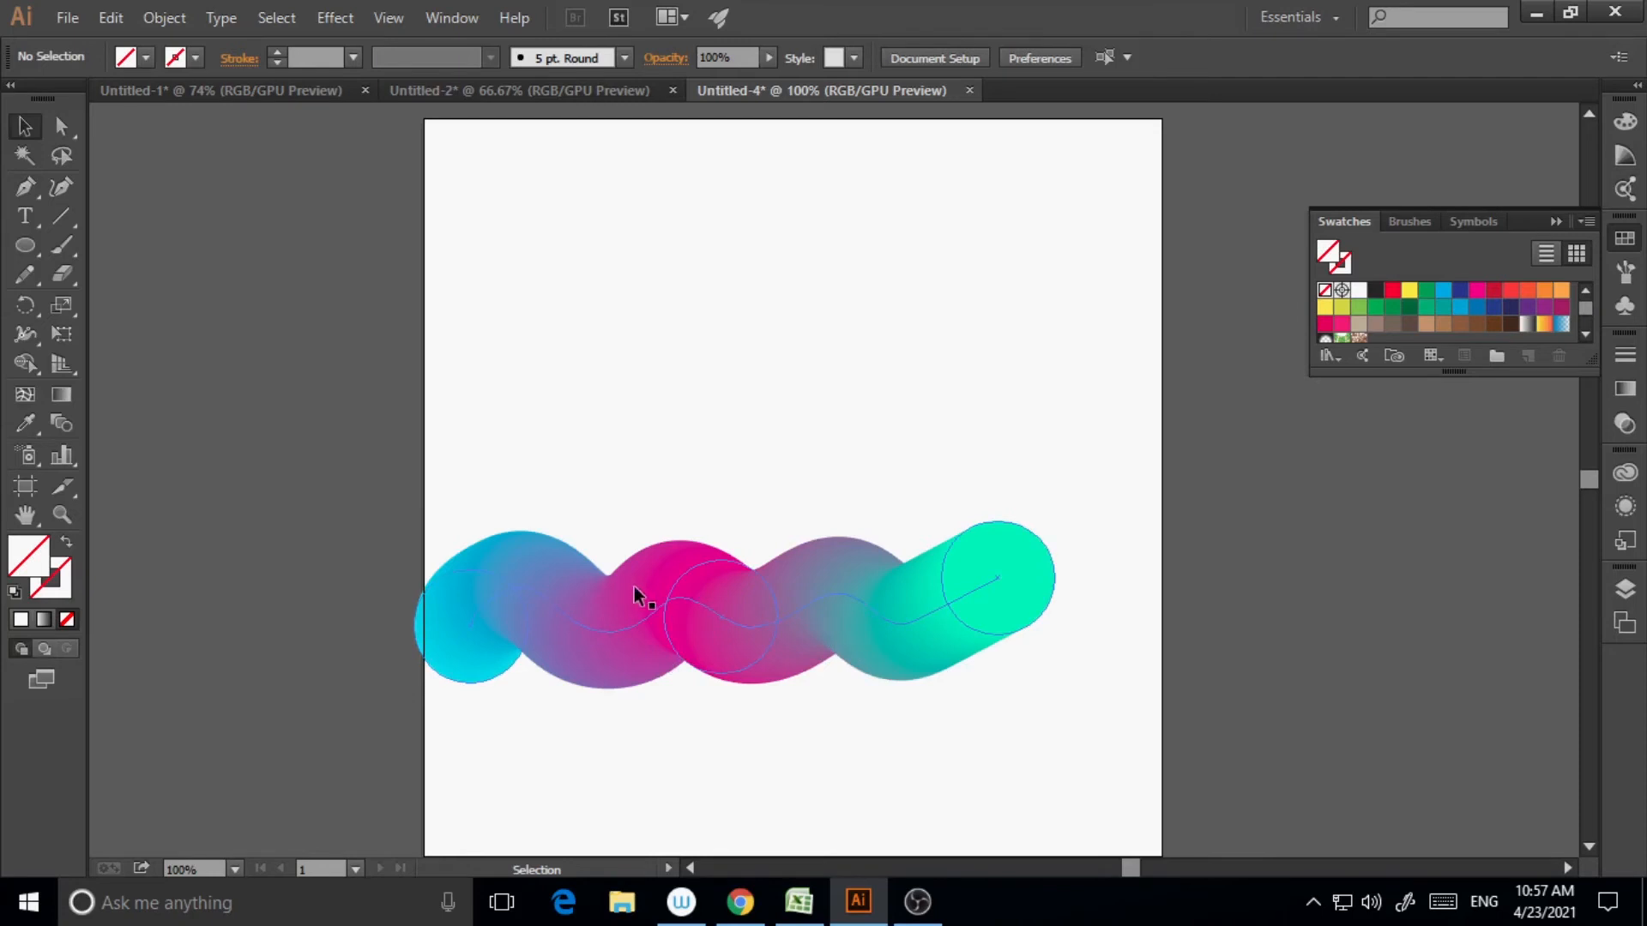
Step: Undo the stray pencil stroke and the spine replacement on the blend
left_click(60, 516)
left_click(794, 648)
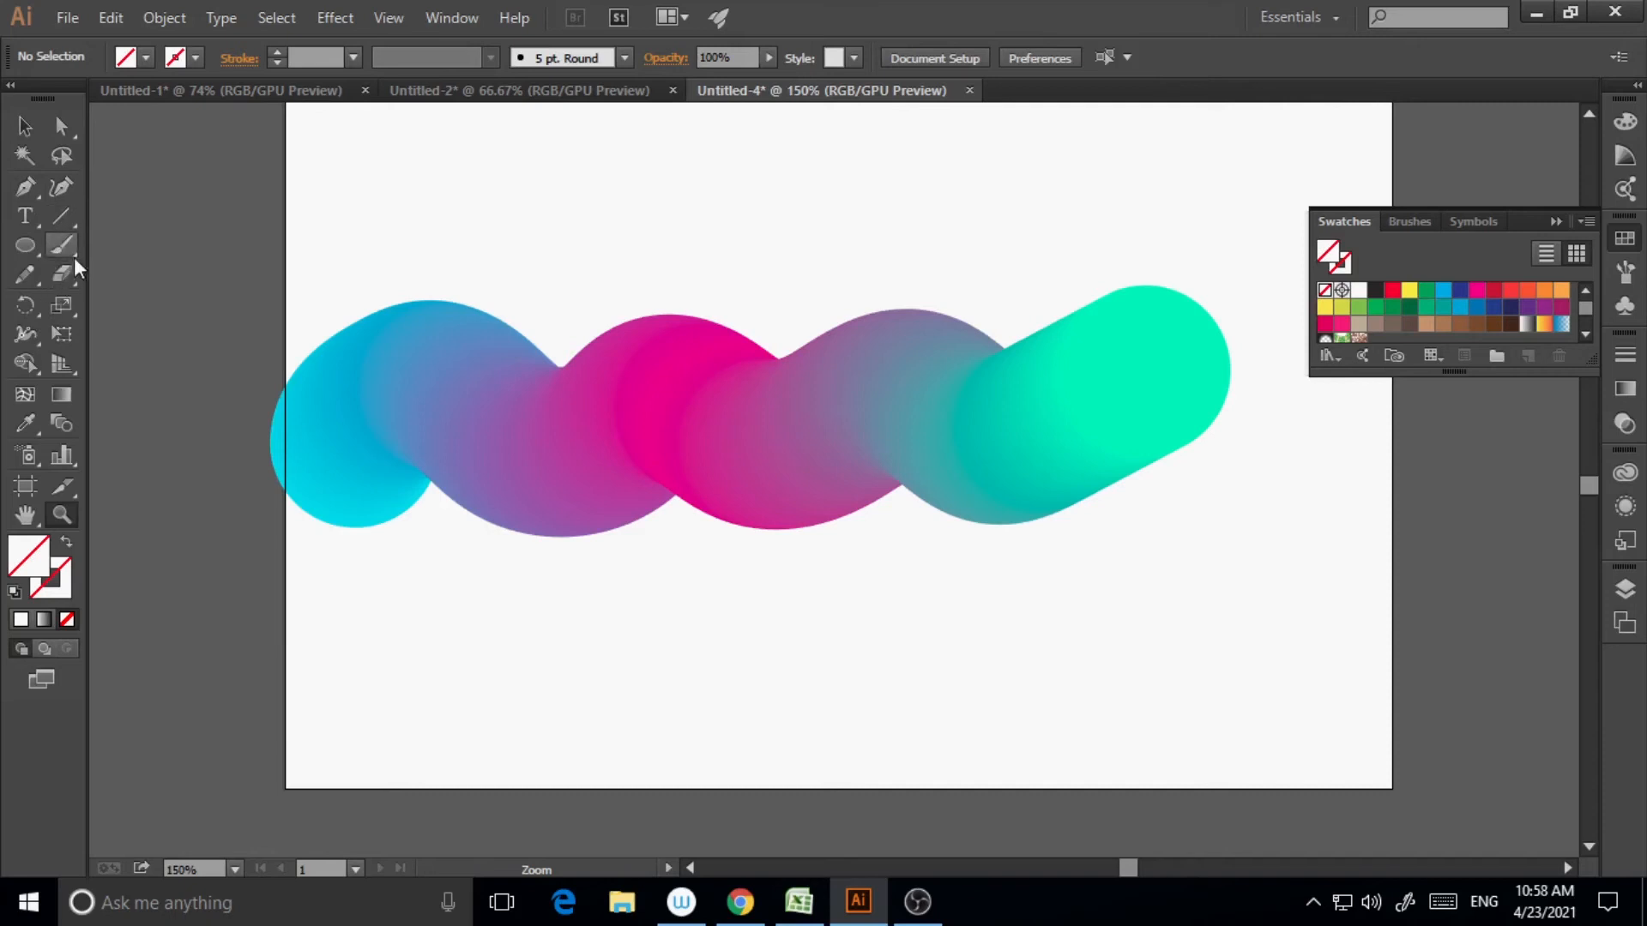
left_click(31, 280)
mouse_move(391, 623)
left_mouse_down()
mouse_move(441, 581)
mouse_move(406, 747)
mouse_move(422, 767)
mouse_move(478, 728)
left_mouse_up()
key("ctrl+z")
key("ctrl+z")
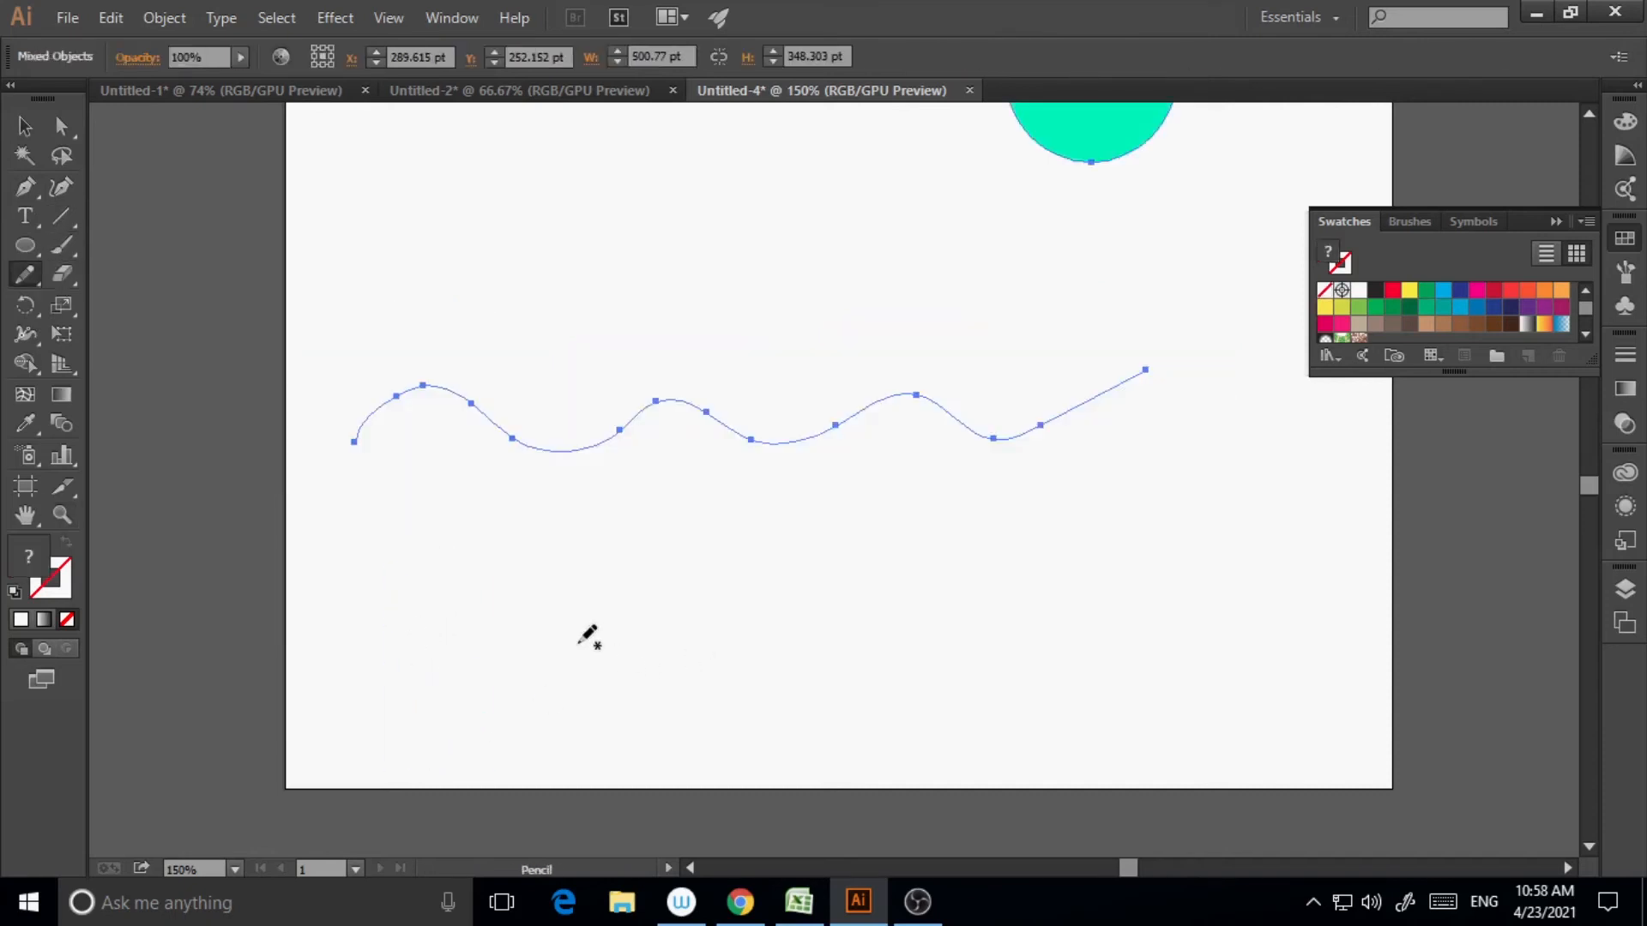
Step: Delete the wavy line below the blend
key("v")
left_click(856, 379)
left_click(815, 432)
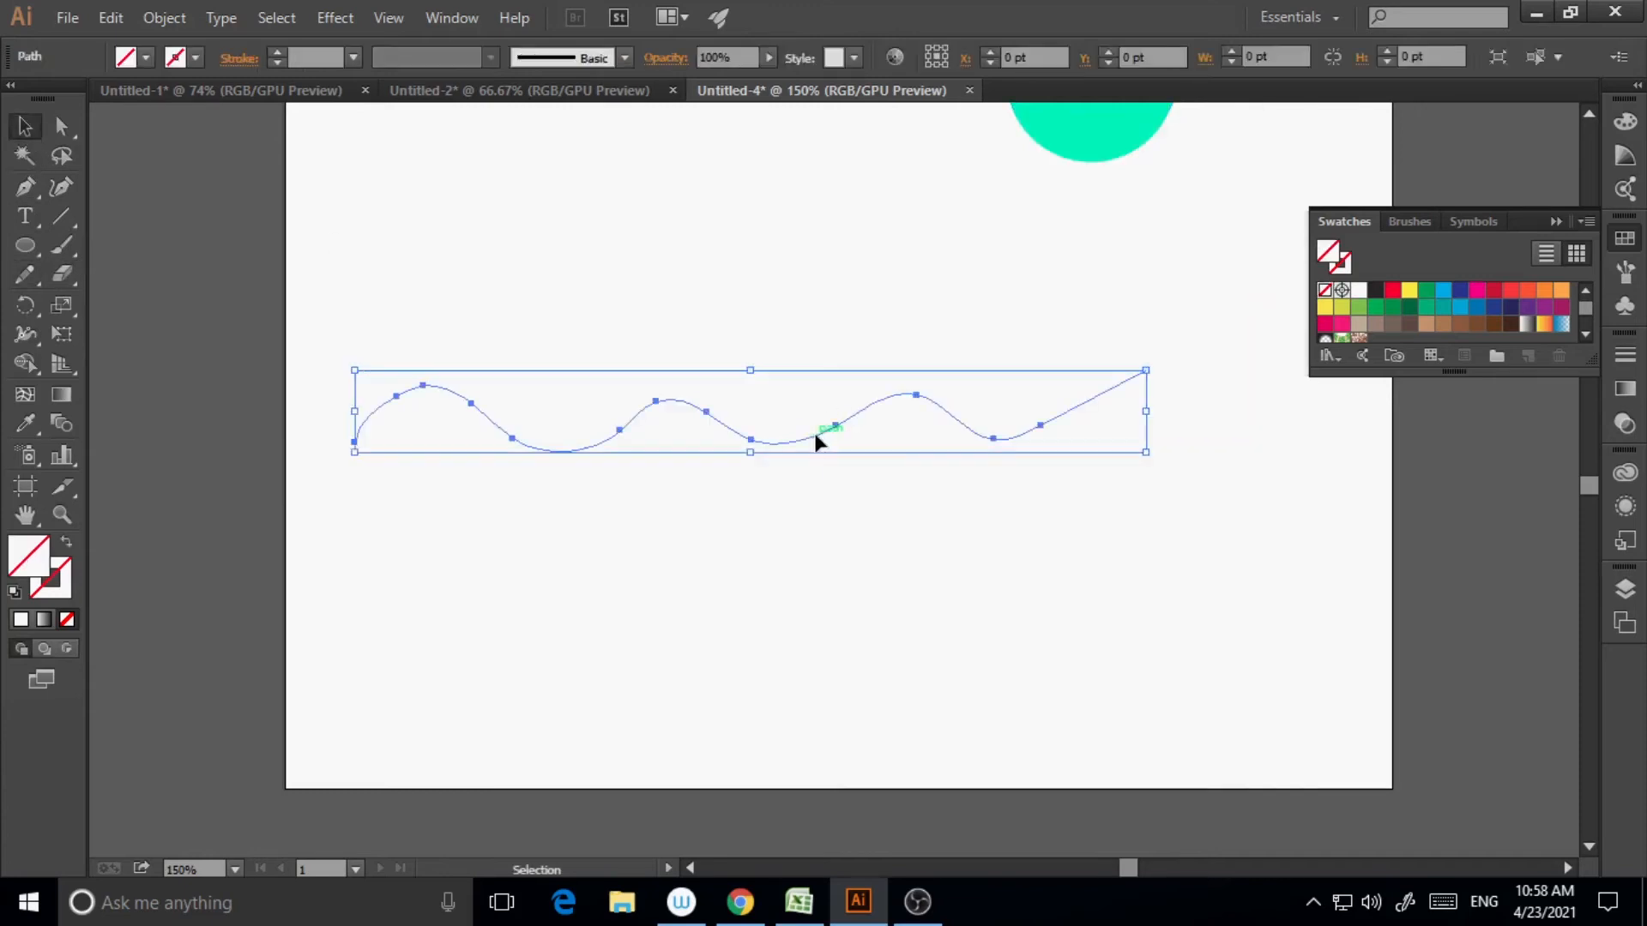
key("Delete")
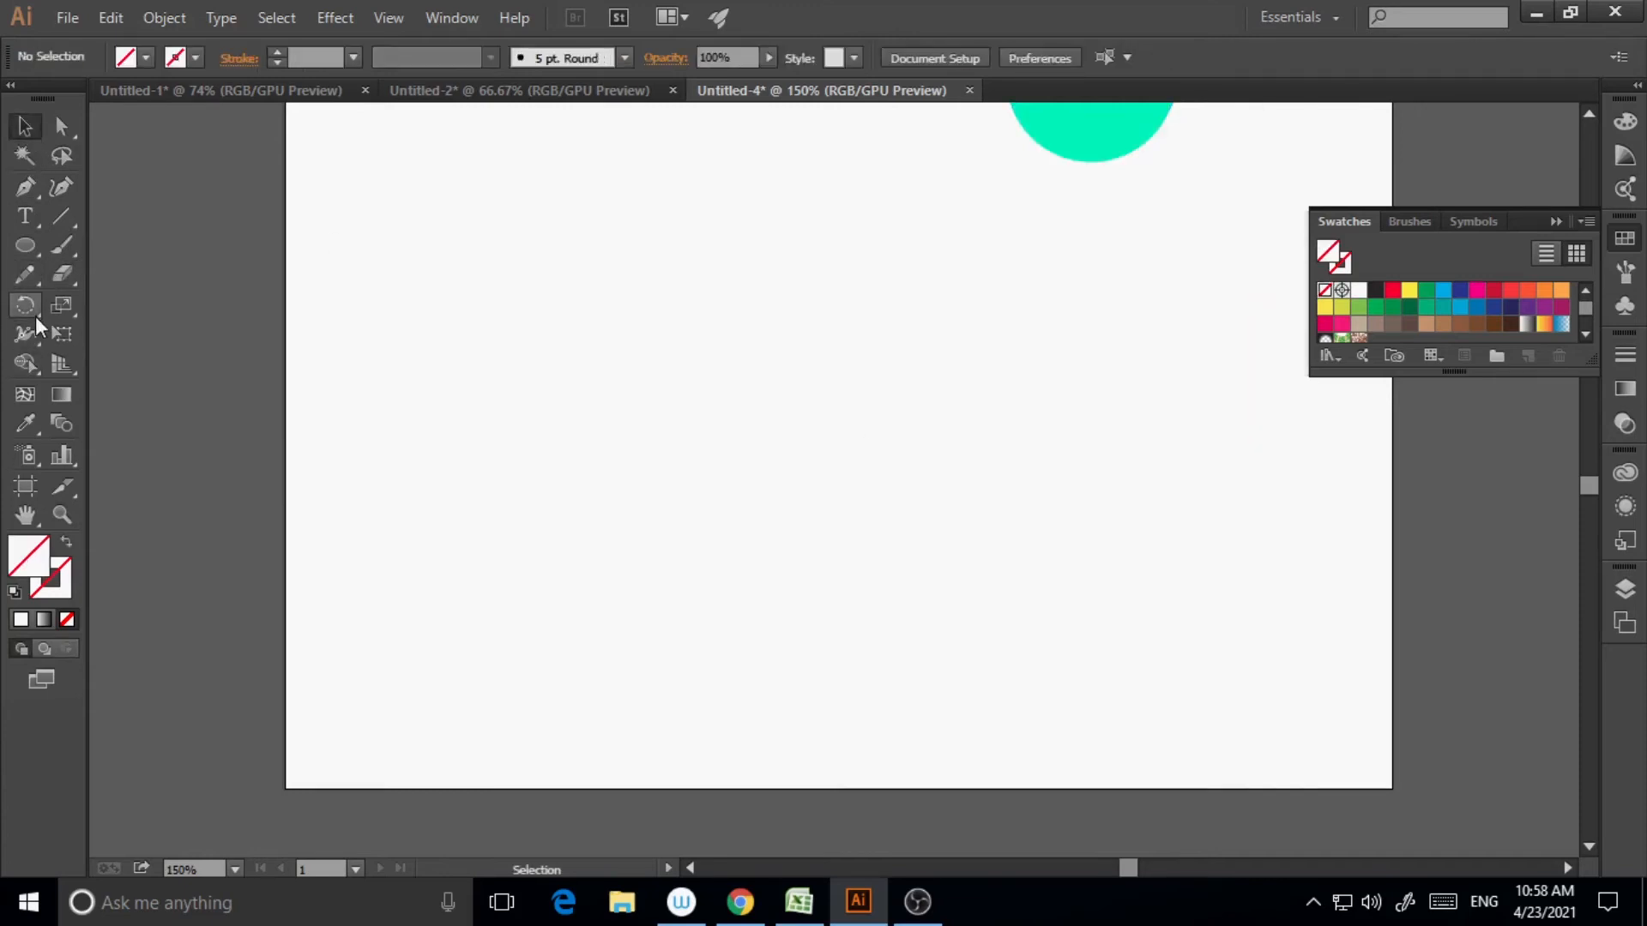
Step: Draw a tall looping freehand path about 171 pt wide and 161 pt high in the lower left of the artboard with the Pencil tool
left_click(25, 275)
mouse_move(393, 340)
left_mouse_down()
mouse_move(485, 288)
mouse_move(434, 489)
mouse_move(460, 542)
mouse_move(702, 253)
mouse_move(590, 426)
mouse_move(559, 543)
mouse_move(625, 518)
mouse_move(699, 433)
left_mouse_up()
left_click(25, 126)
scroll(945, 477, "up", 5)
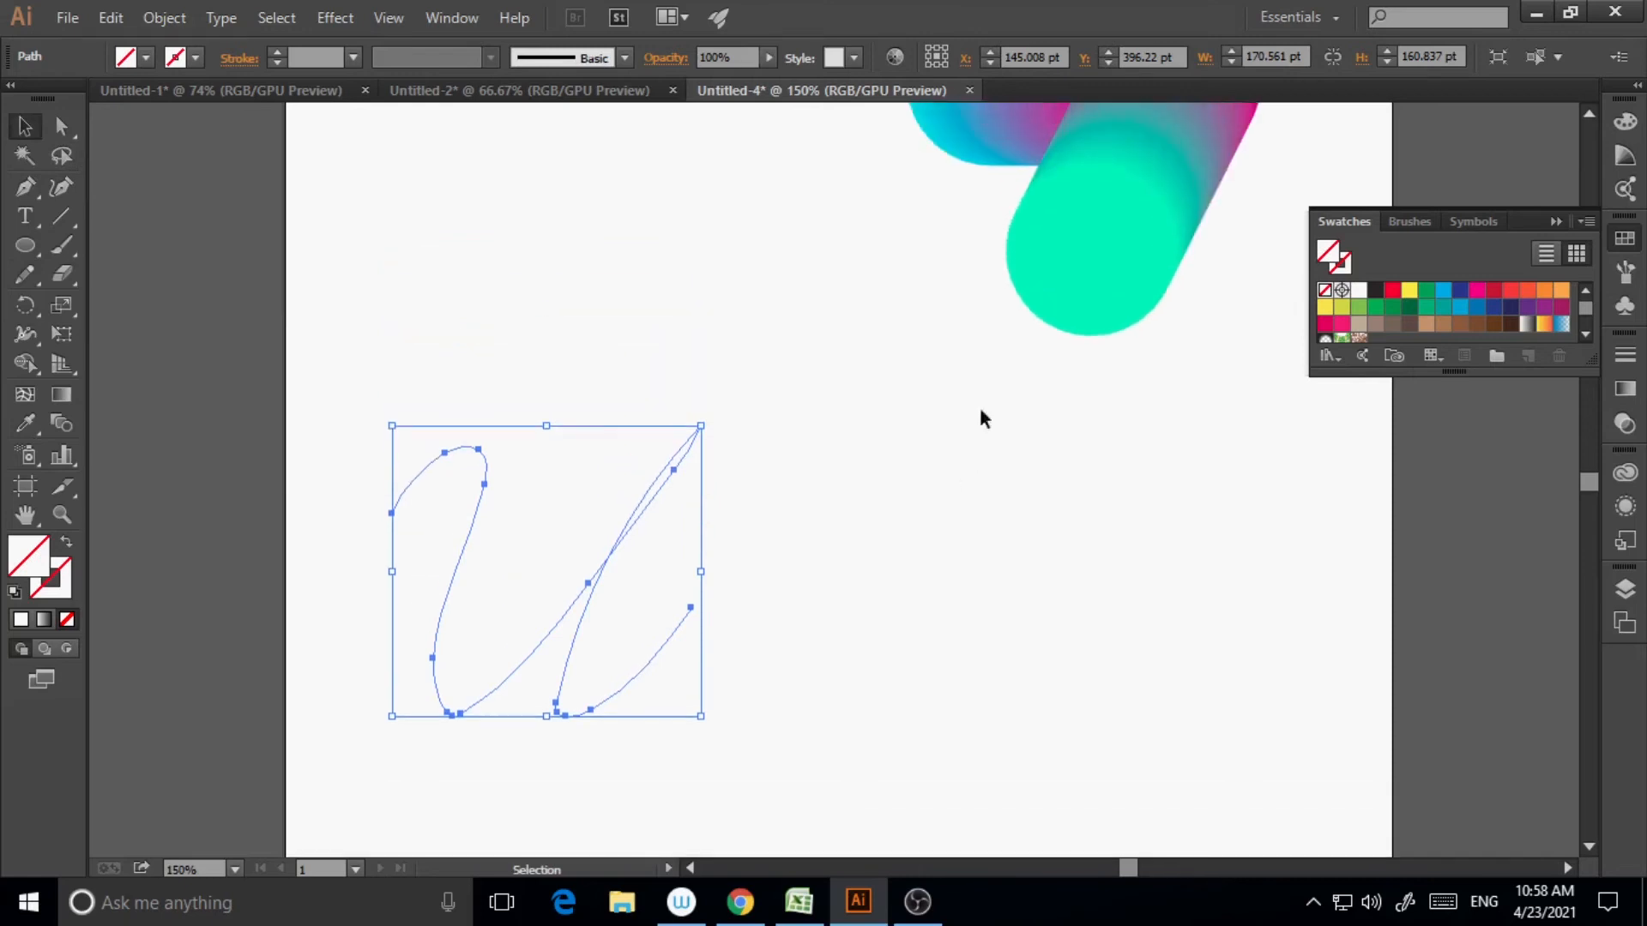
key("ctrl+z")
key("ctrl+shift+z")
key("ctrl+0")
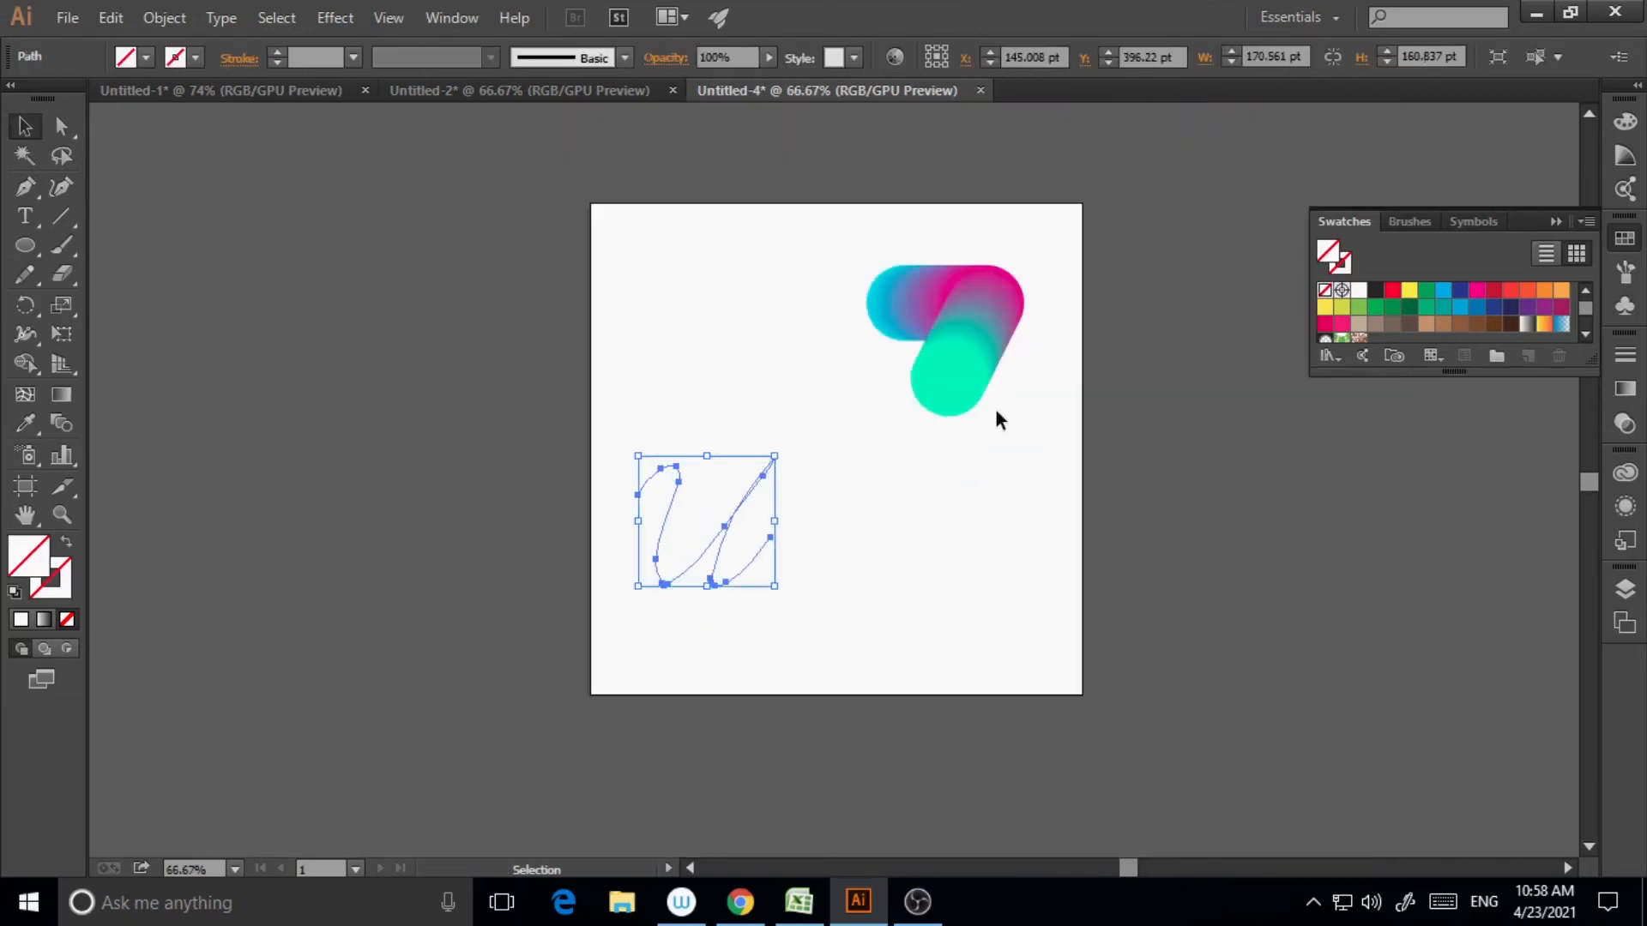
key("Delete")
key("ctrl+z")
Step: Replace the blend's spine with the looping freehand path and deselect the result
key("ctrl+a")
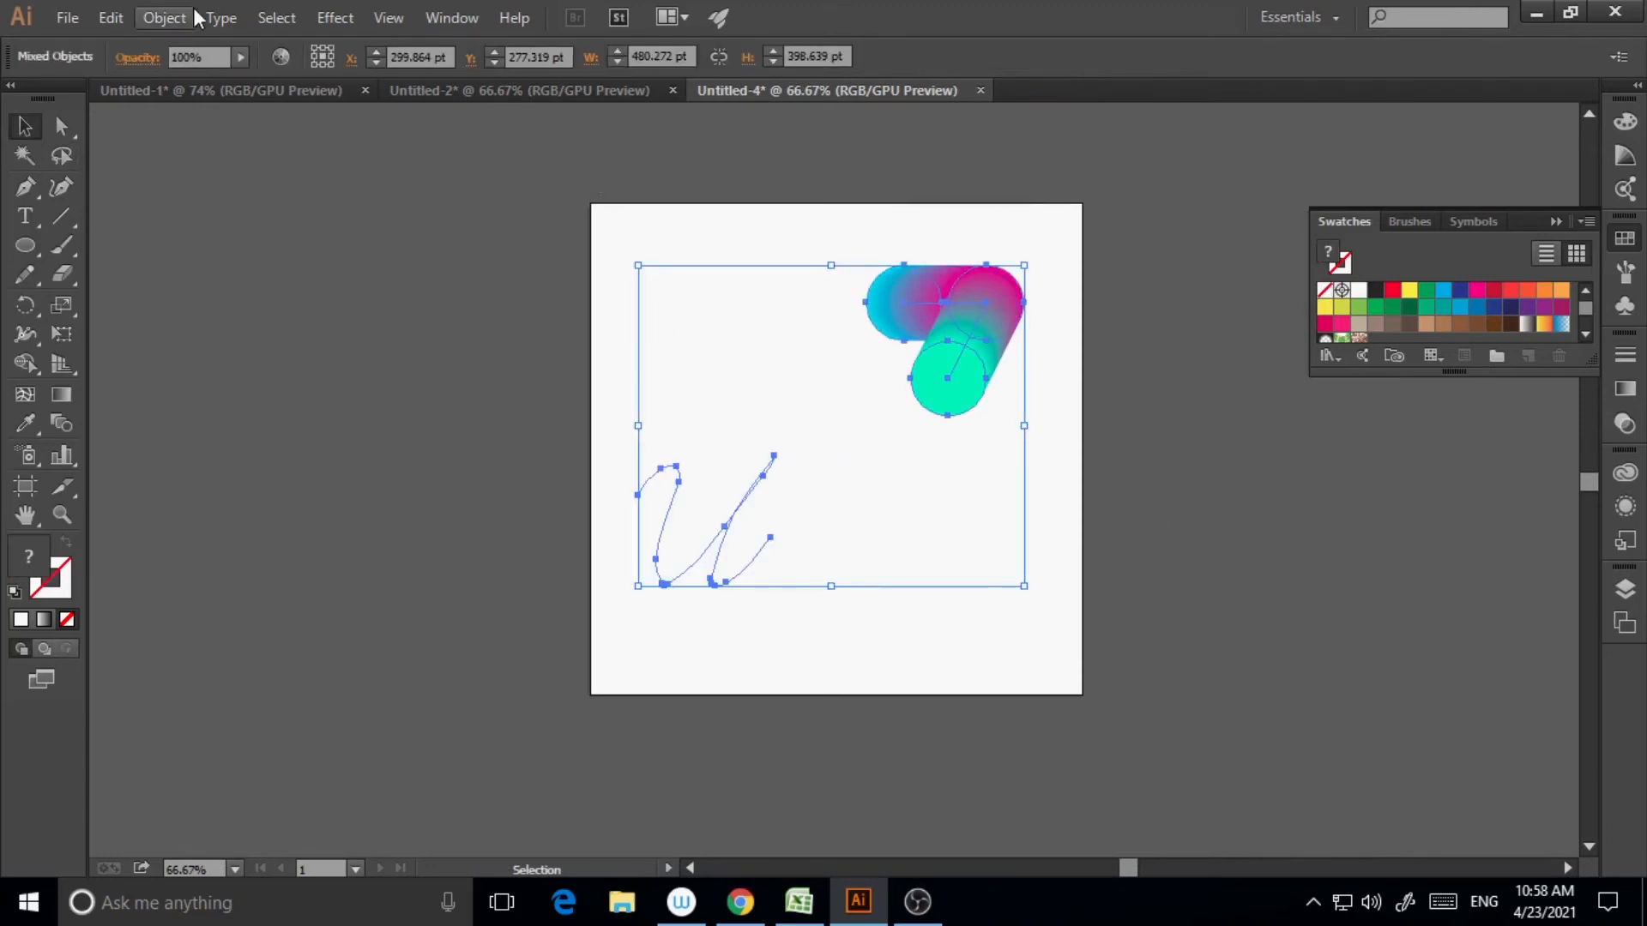
left_click(164, 17)
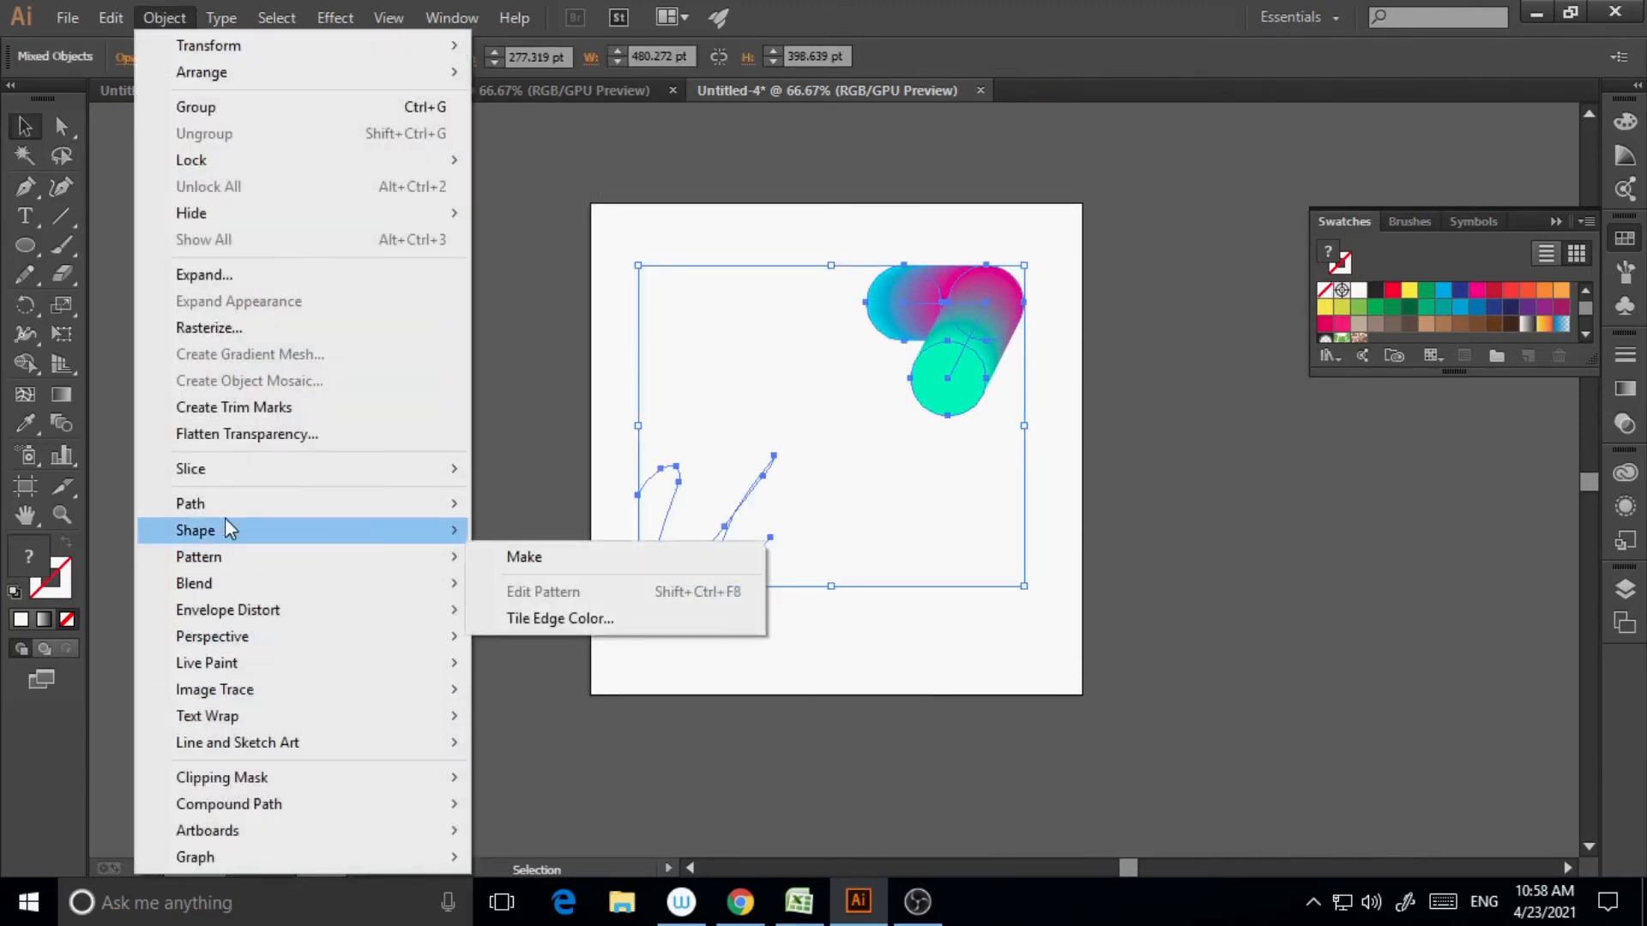
mouse_move(210, 583)
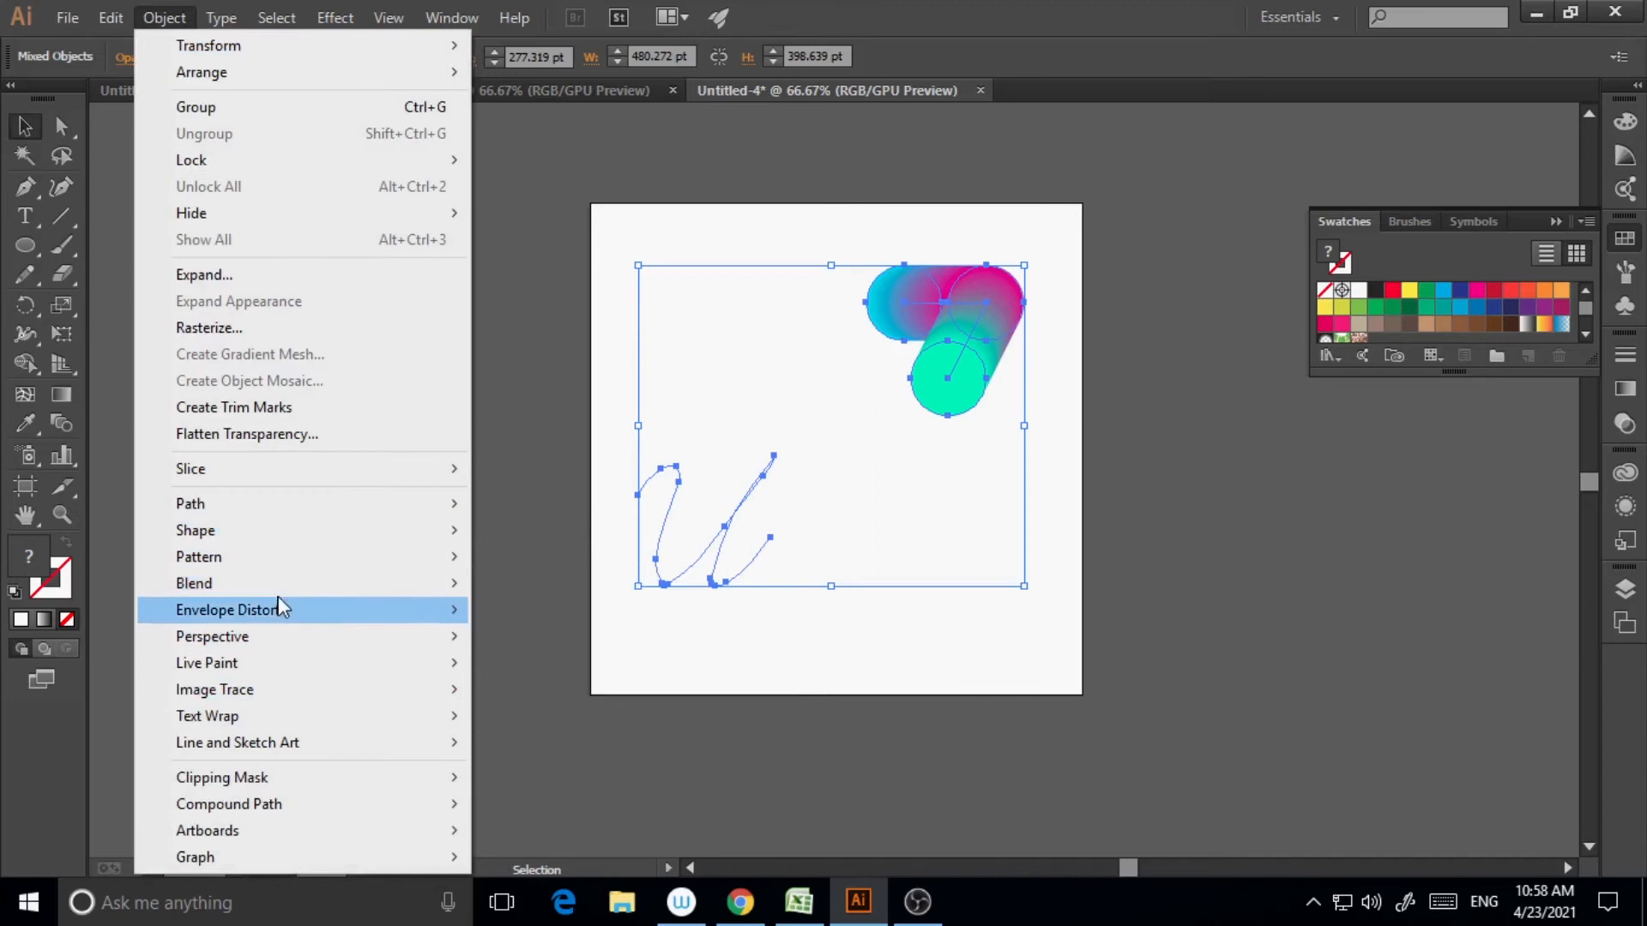
left_click(583, 717)
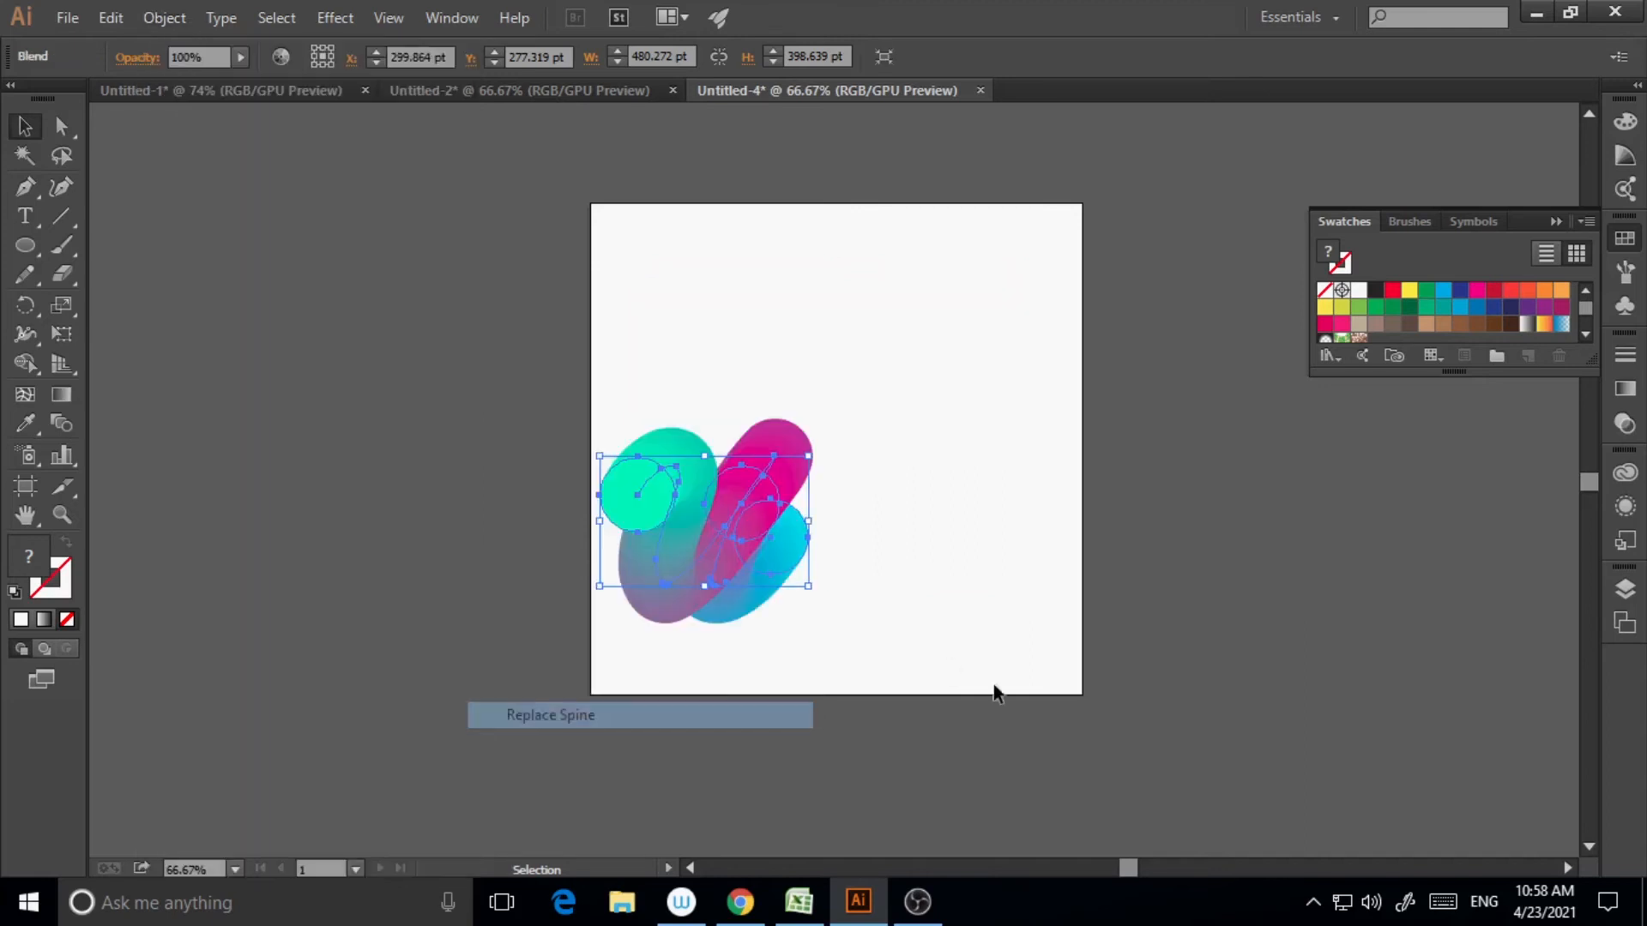
left_click(889, 610)
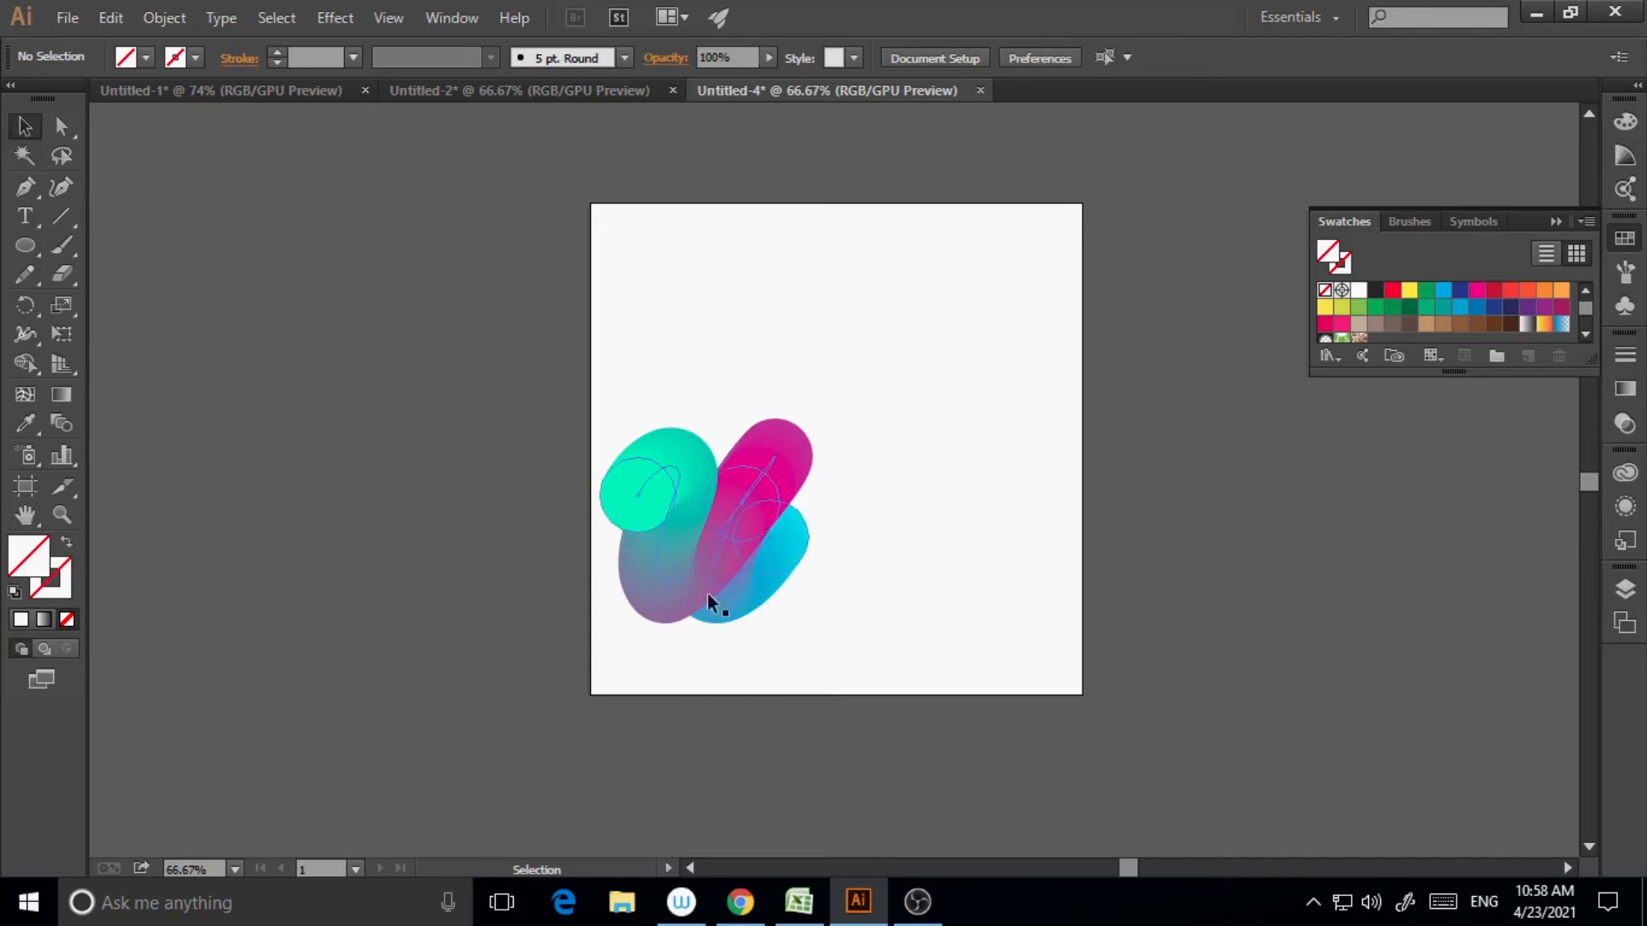
Step: Undo the spine replacement and the looping path so only the original blend remains on the artboard
key("ctrl+z")
key("ctrl+z")
key("ctrl+z")
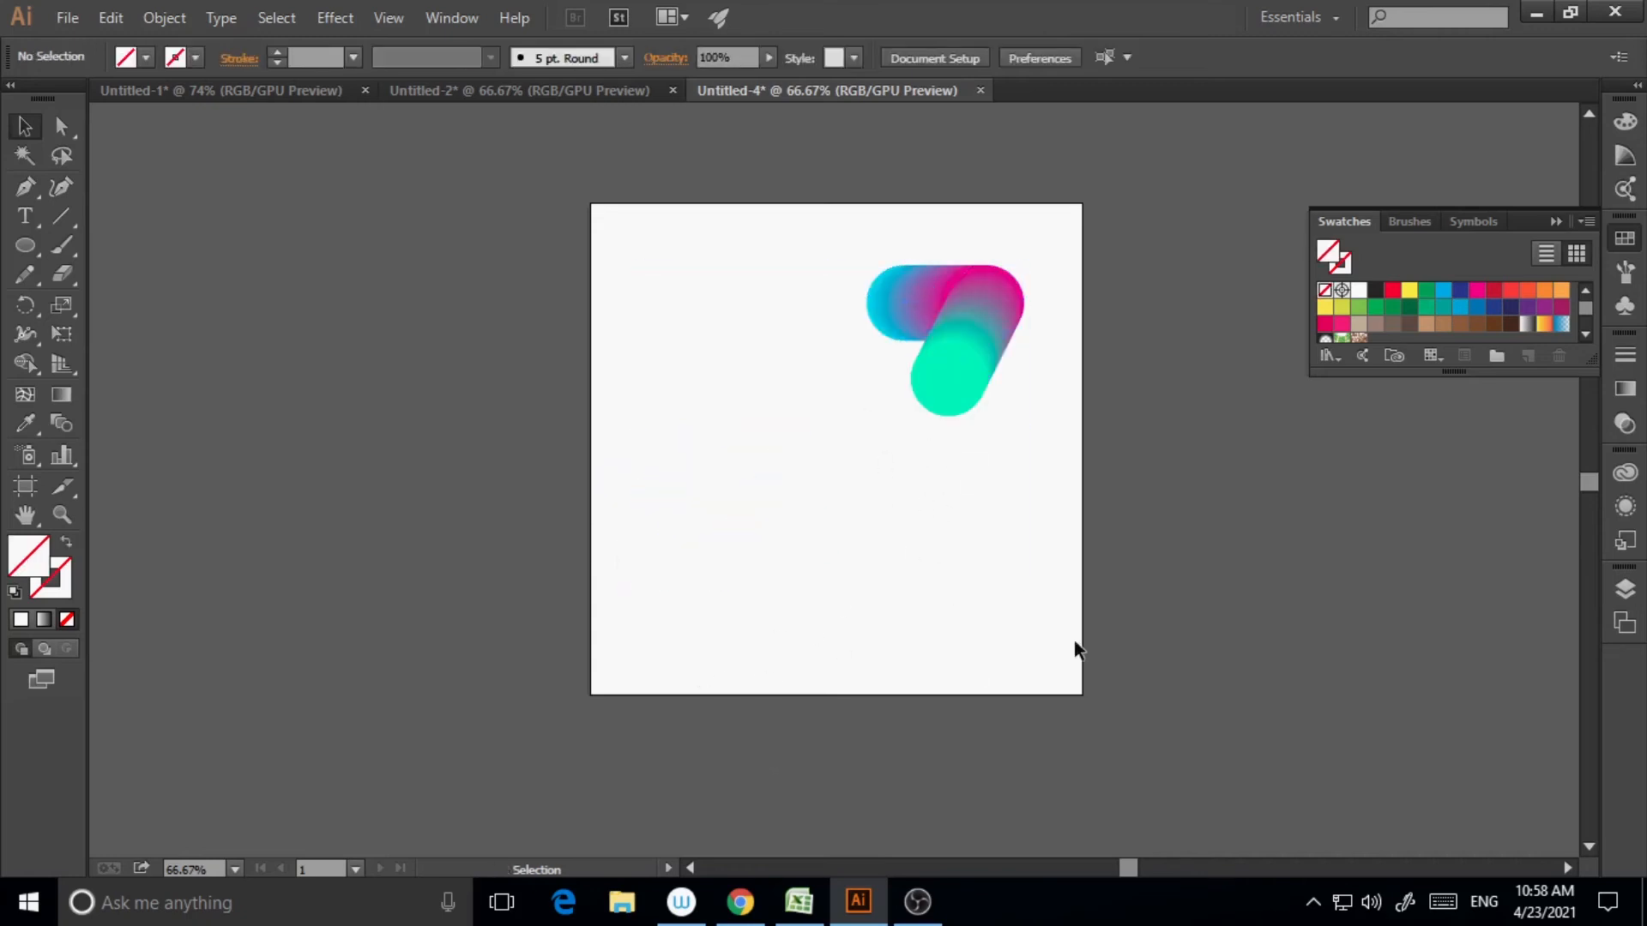
key("ctrl+z")
key("ctrl+shift+z")
left_click(1036, 652)
key("ctrl+z")
left_click(1031, 606)
Step: Draw a new wavy line about 397 pt wide and 44 pt high below the blend with the Pencil tool
left_click(21, 282)
mouse_move(633, 595)
left_mouse_down()
mouse_move(641, 560)
mouse_move(693, 596)
mouse_move(720, 568)
mouse_move(765, 562)
left_mouse_up()
mouse_move(627, 563)
left_mouse_down()
mouse_move(650, 532)
mouse_move(721, 558)
mouse_move(766, 529)
mouse_move(825, 562)
mouse_move(864, 532)
mouse_move(943, 535)
left_mouse_up()
left_click(25, 126)
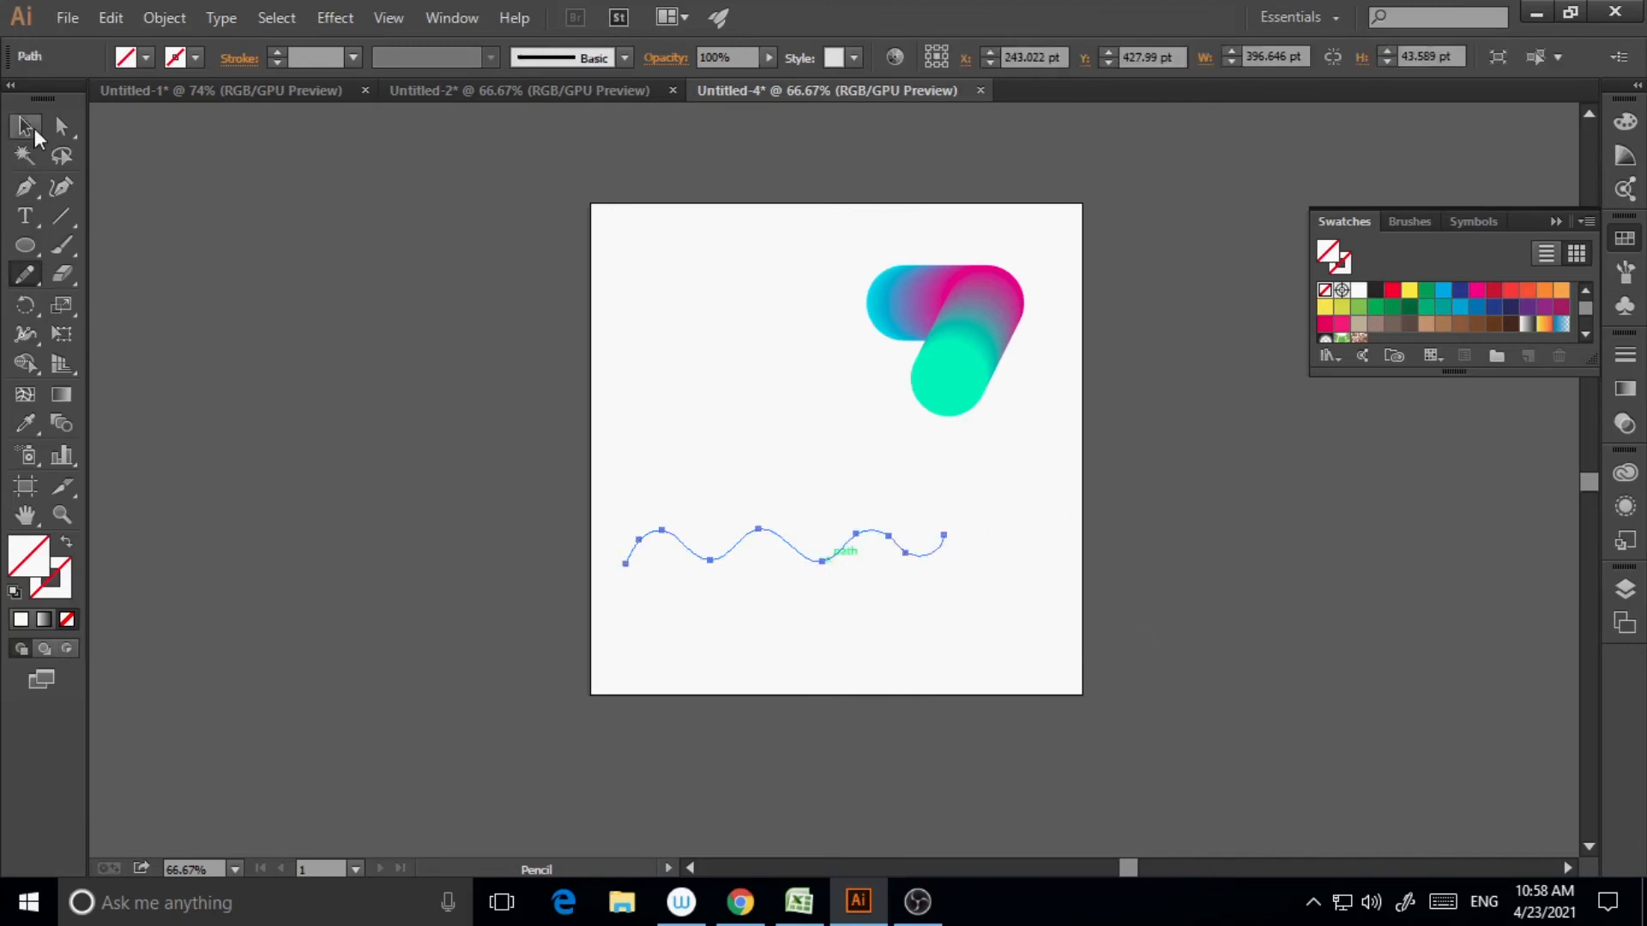
Step: Replace the blend's spine with the new wavy line and clear the selection
left_click_drag(746, 203, 1043, 565)
left_click(165, 17)
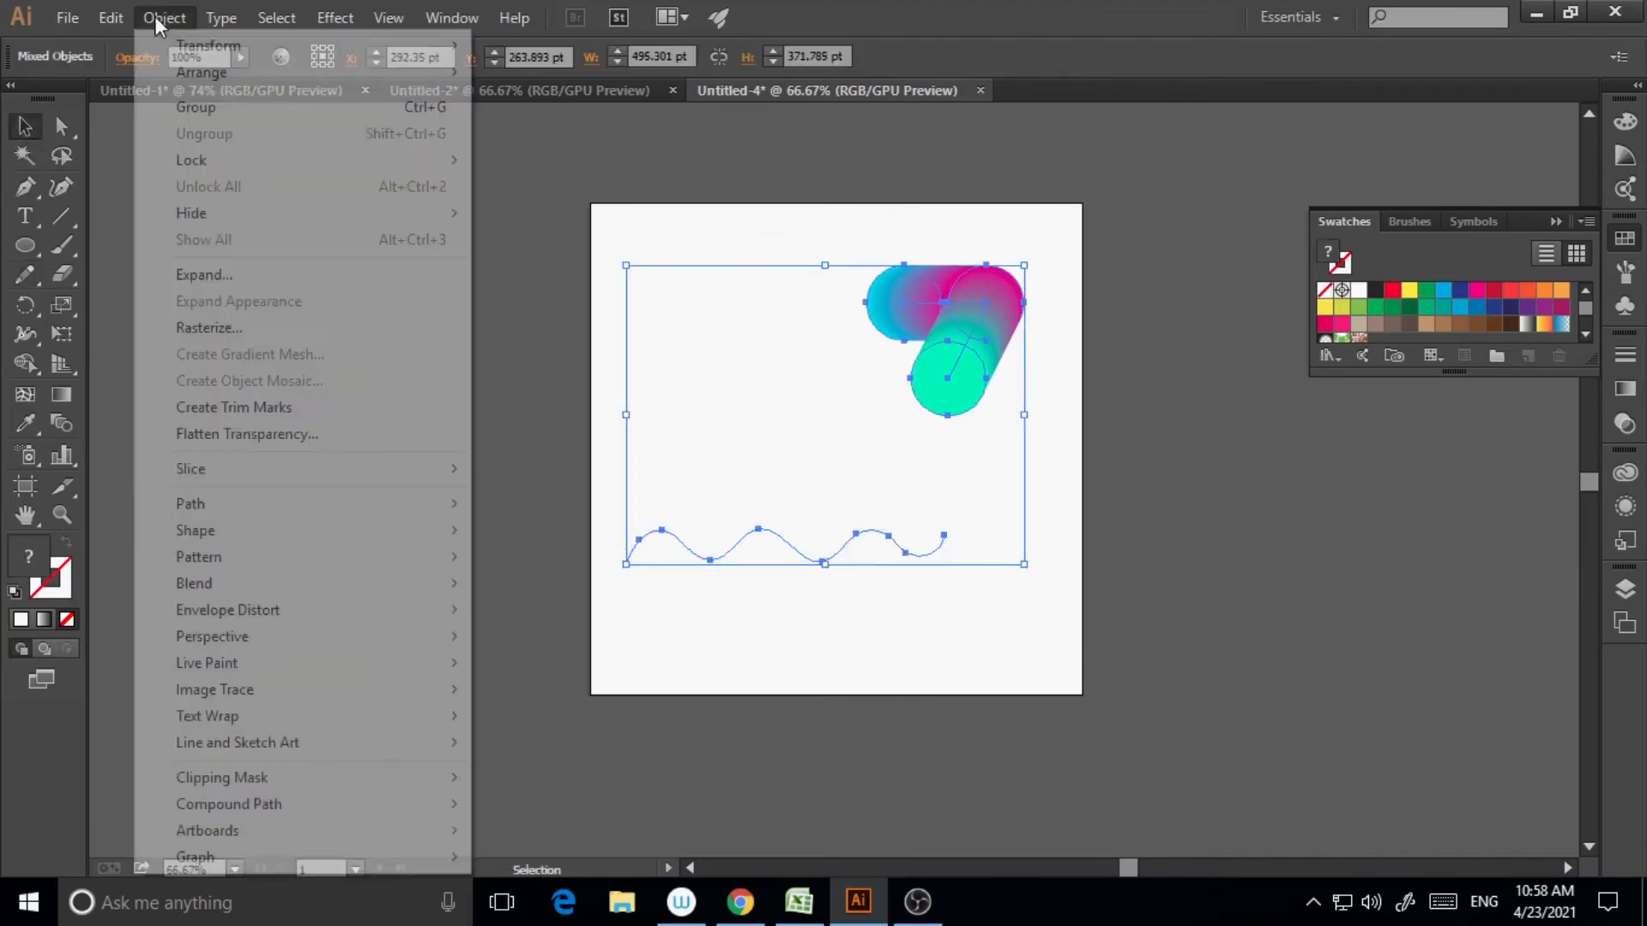
mouse_move(294, 583)
left_click(580, 714)
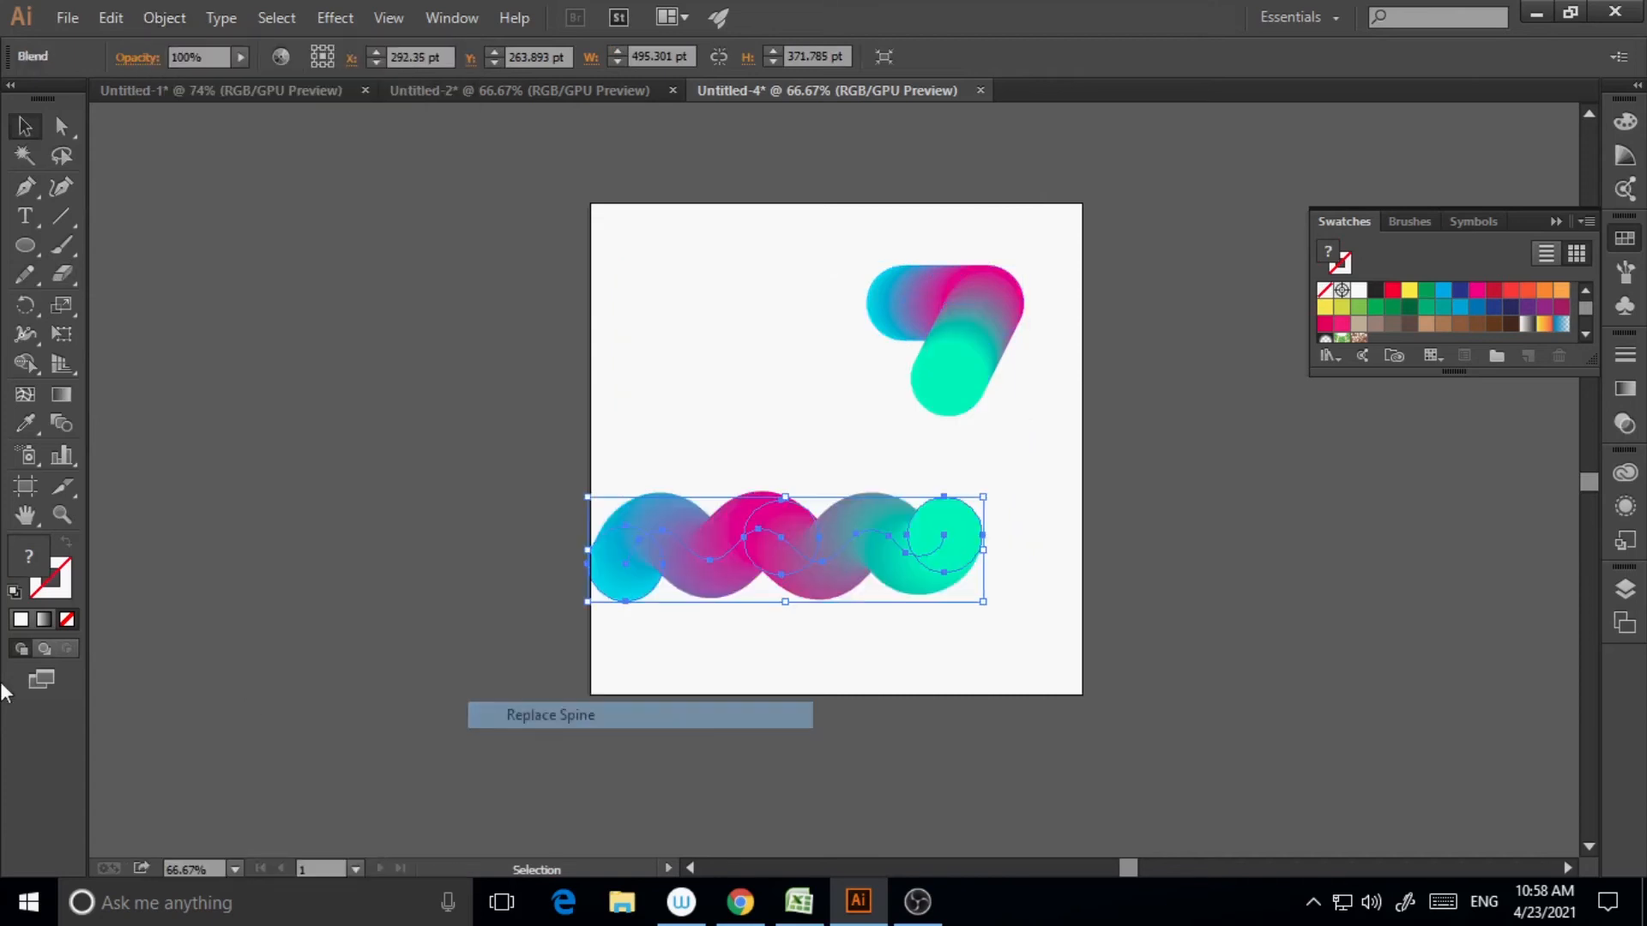
left_click(835, 661)
Step: Undo the last move of the wavy blend
key("ctrl+z")
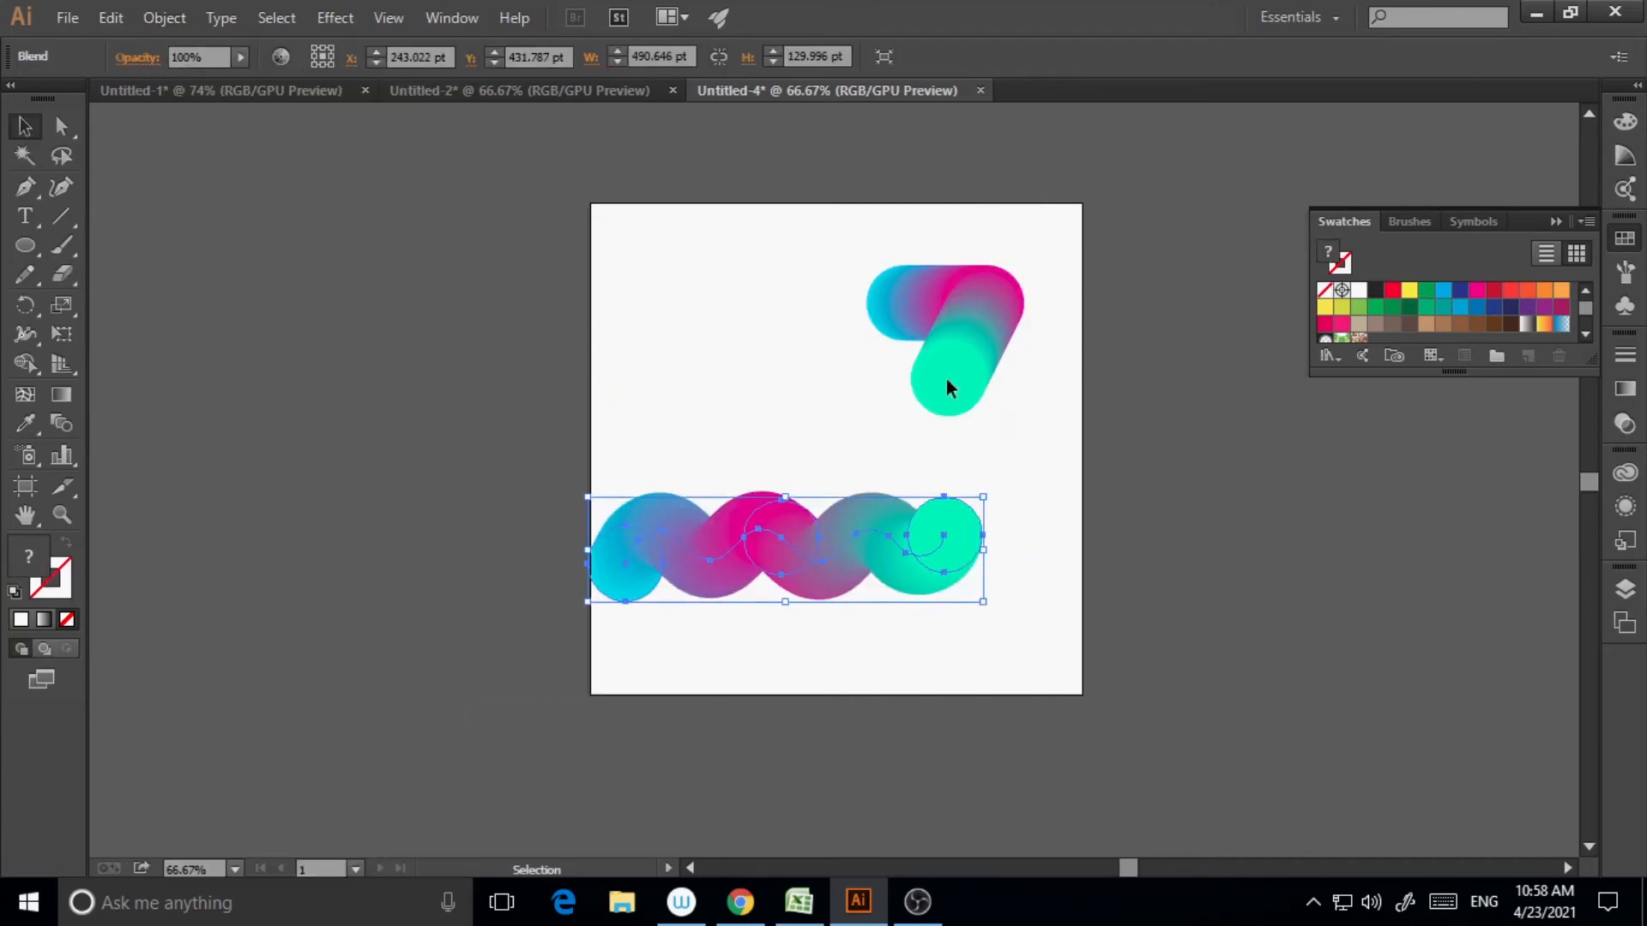
key("ctrl+z")
key("ctrl+z")
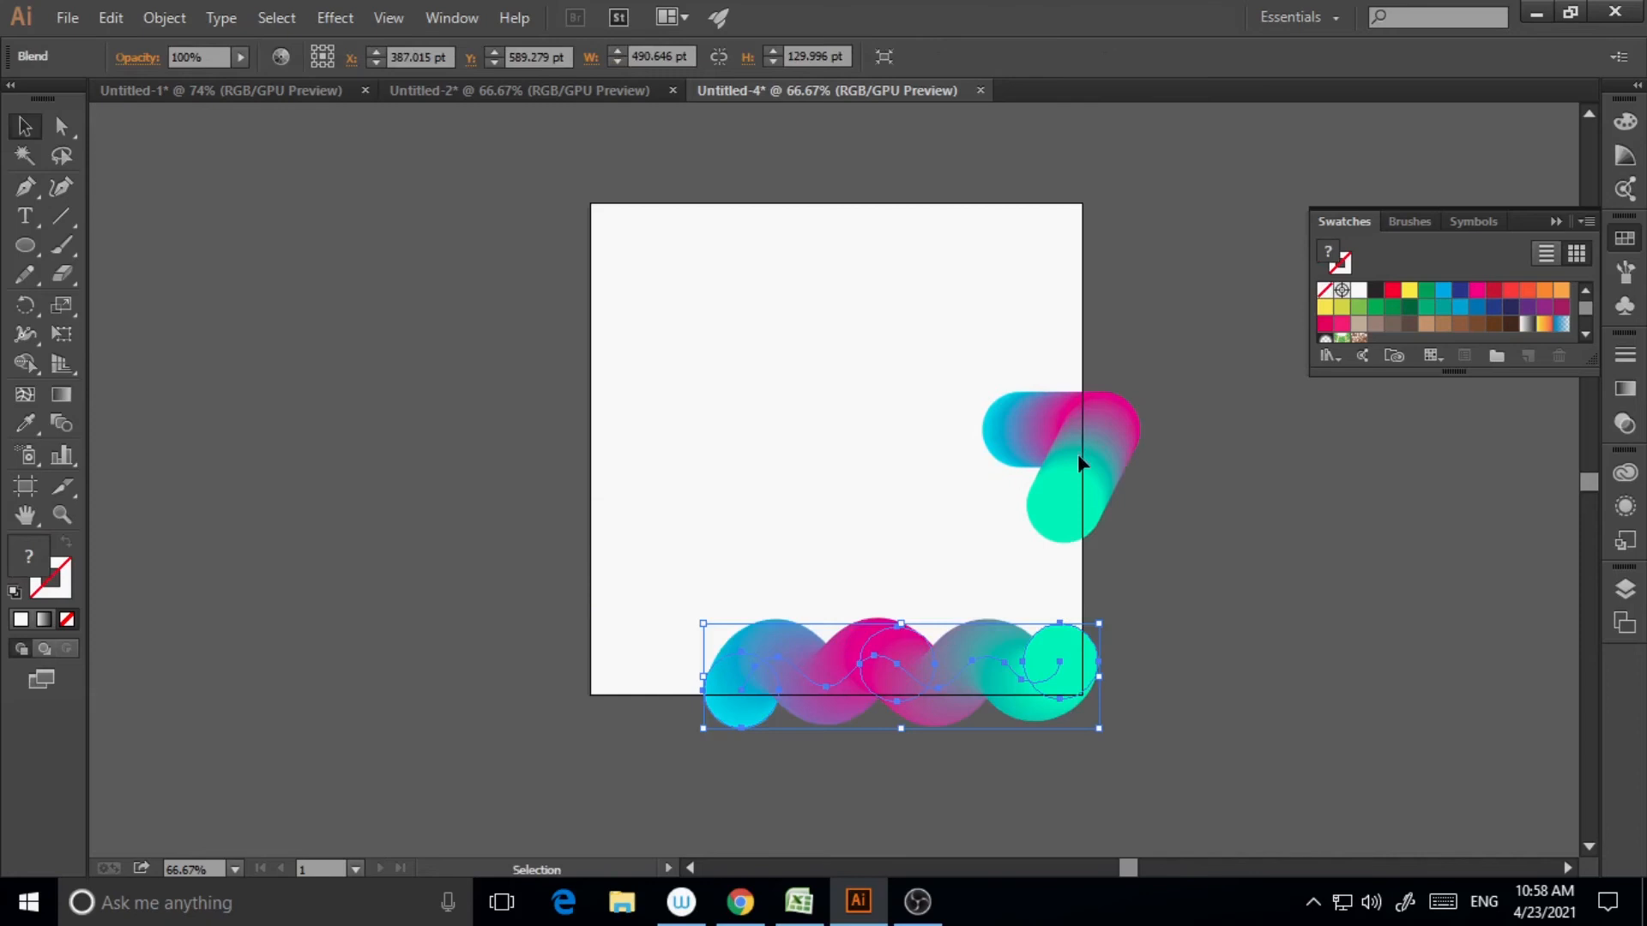
key("ctrl+z")
key("ctrl+z")
key("ctrl+z")
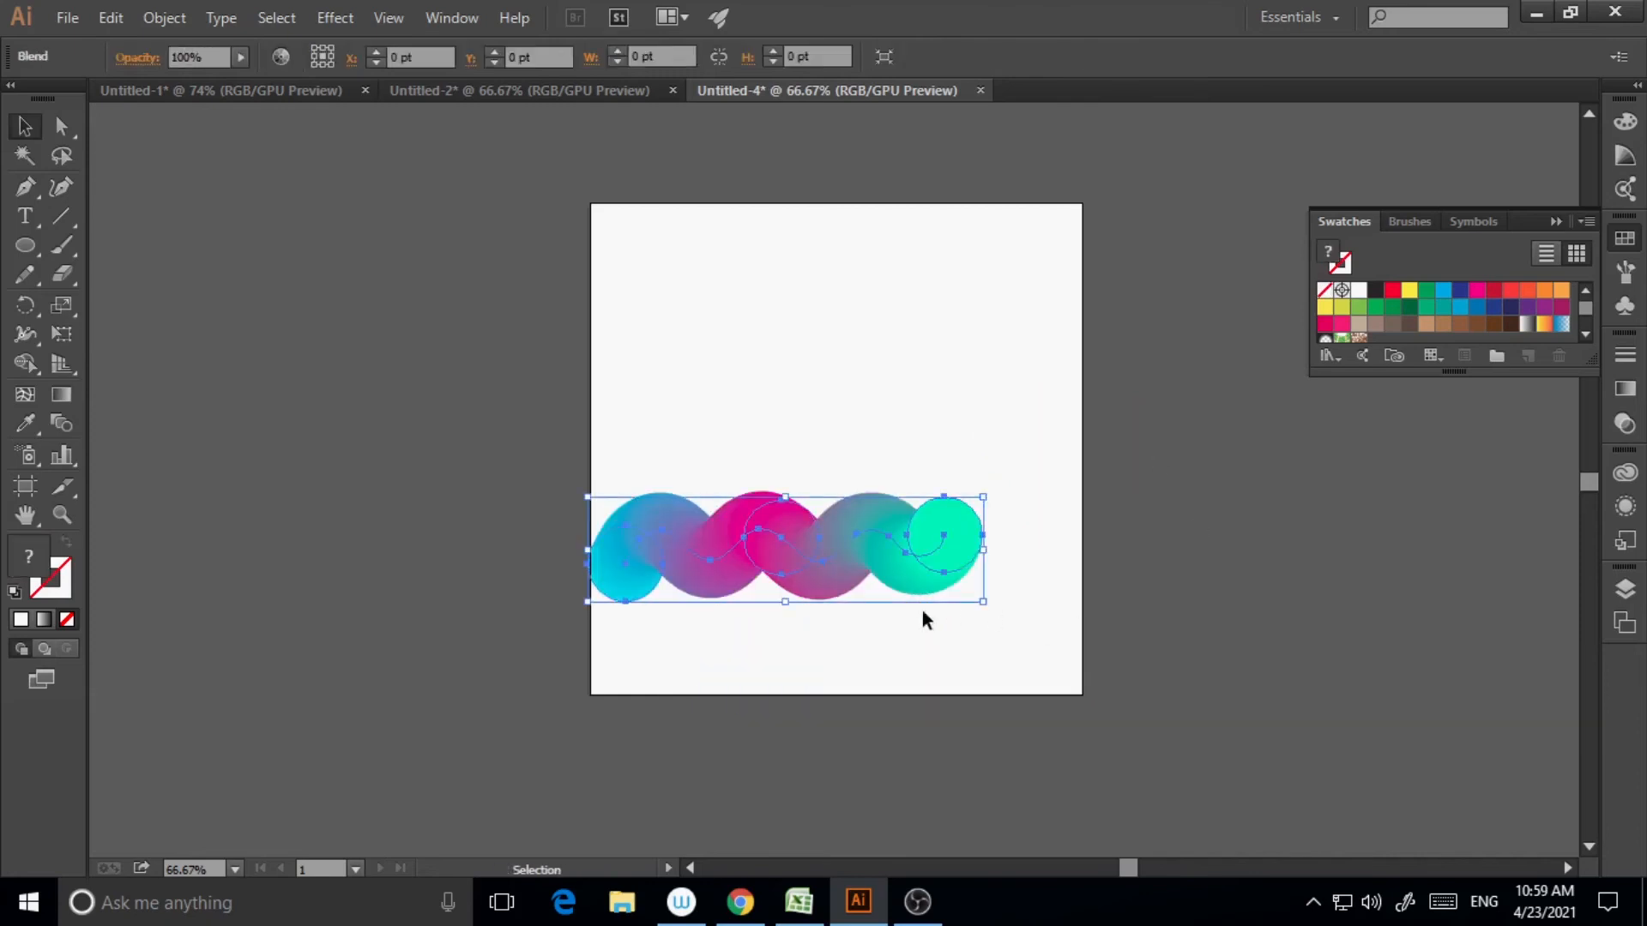
Step: Rotate the wavy blend by 90°
right_click(883, 548)
mouse_move(960, 698)
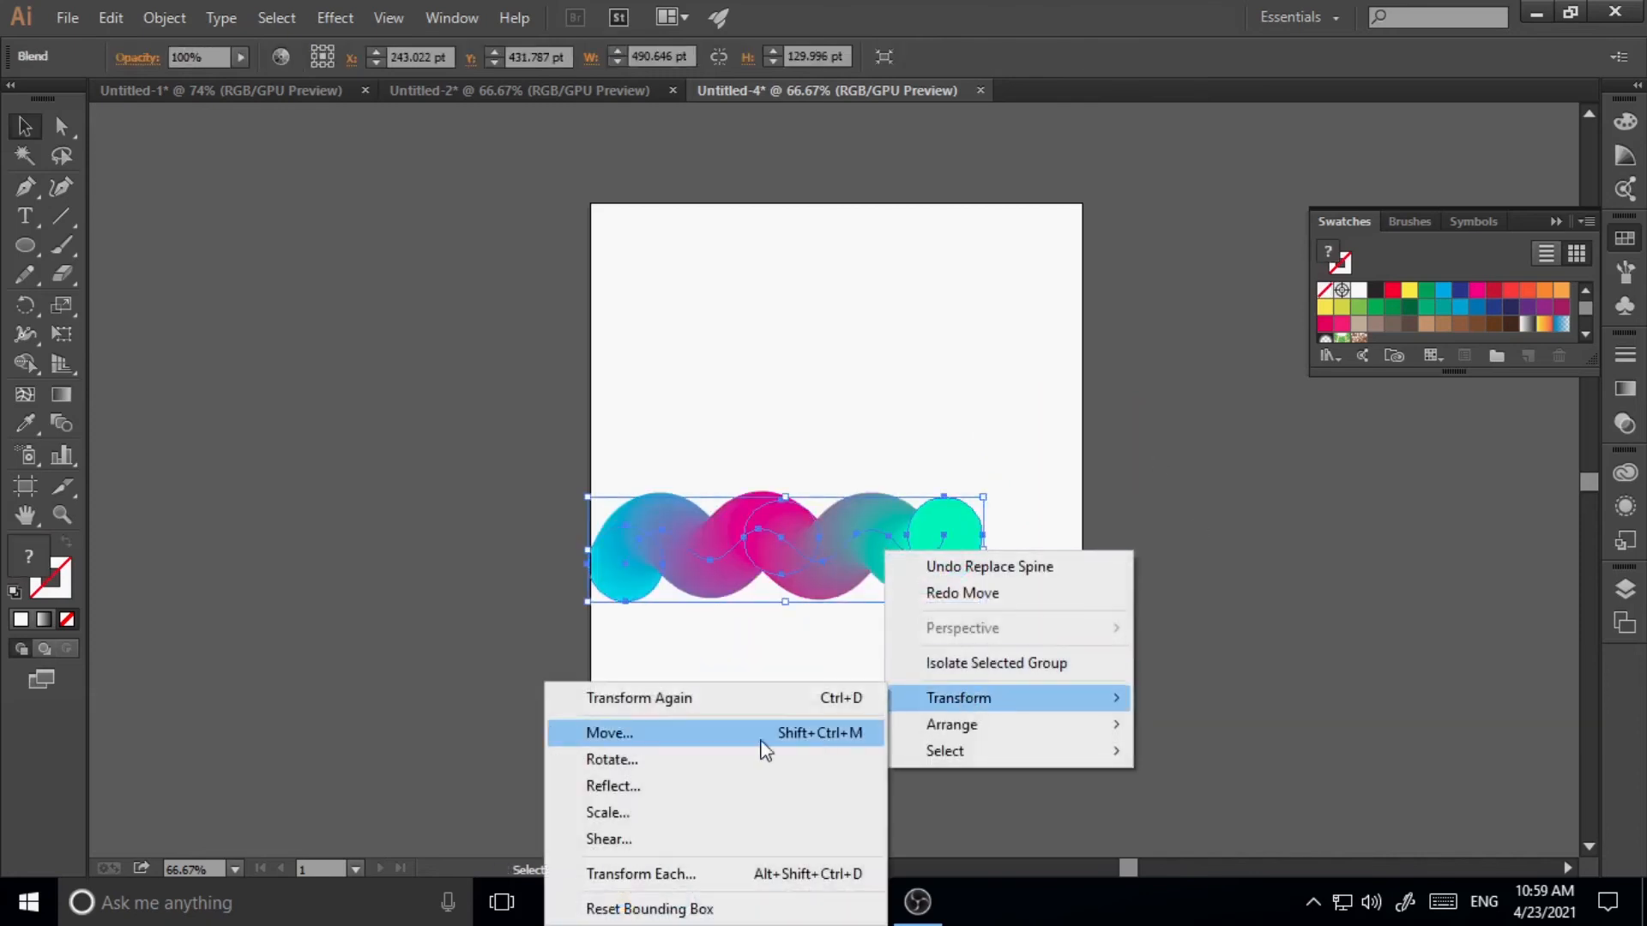
left_click(684, 759)
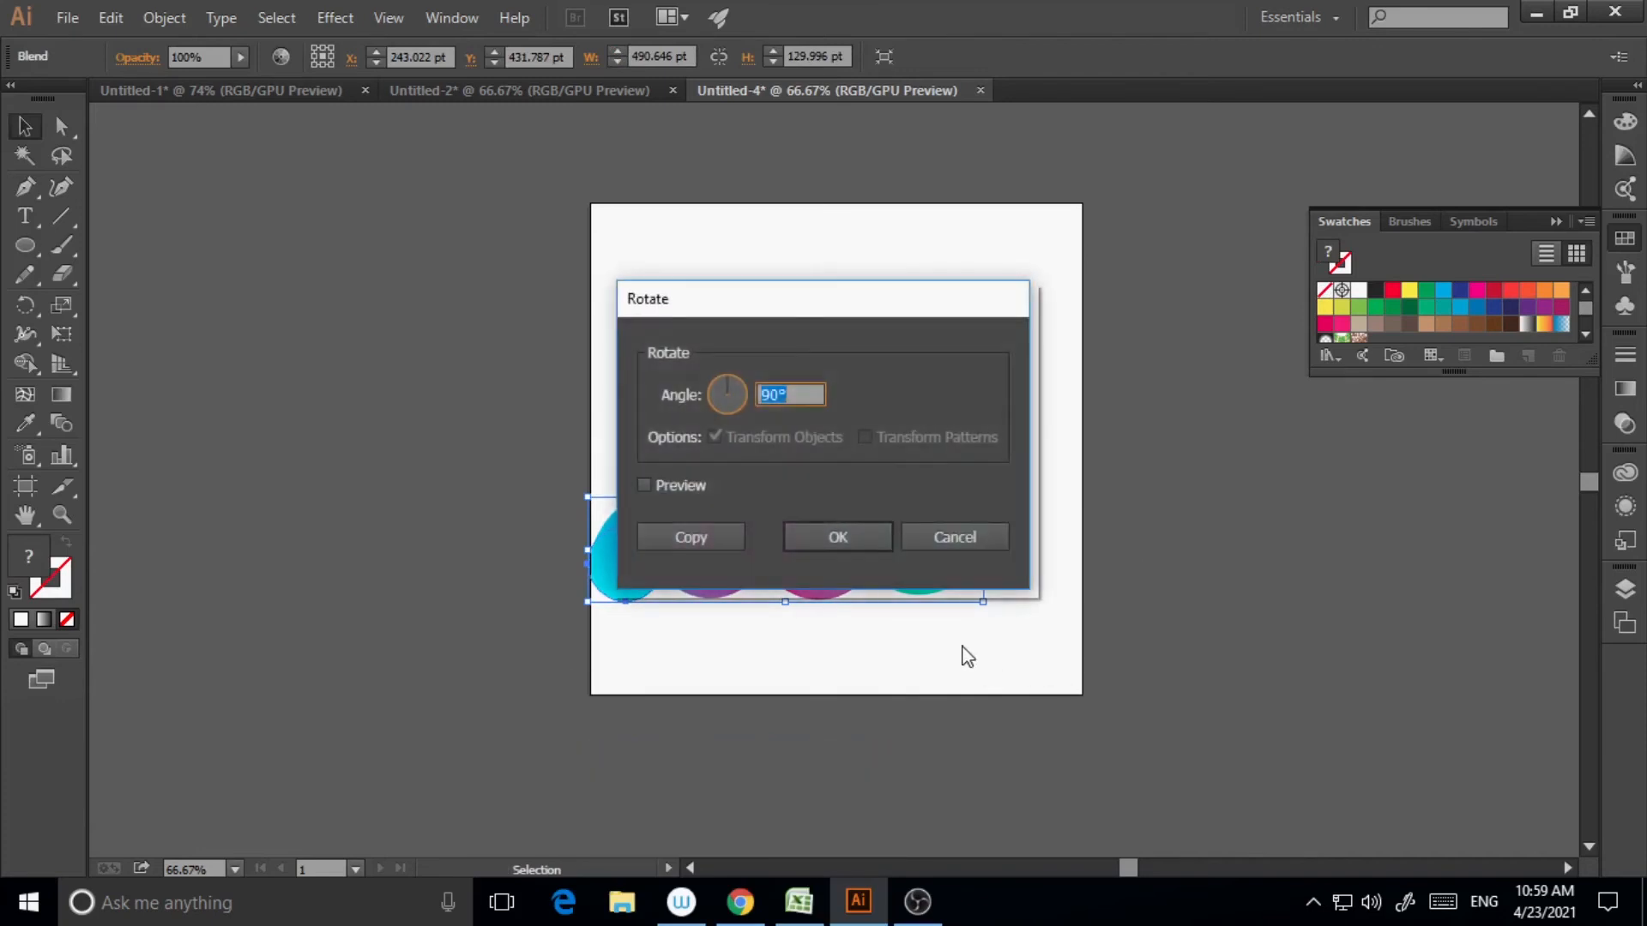
left_click(870, 536)
Step: Enlarge the rotated blend to about 677 pt high at the artboard's left edge and duplicate it across into five evenly spaced columns
left_click_drag(841, 346, 862, 276)
left_click_drag(780, 562, 777, 492)
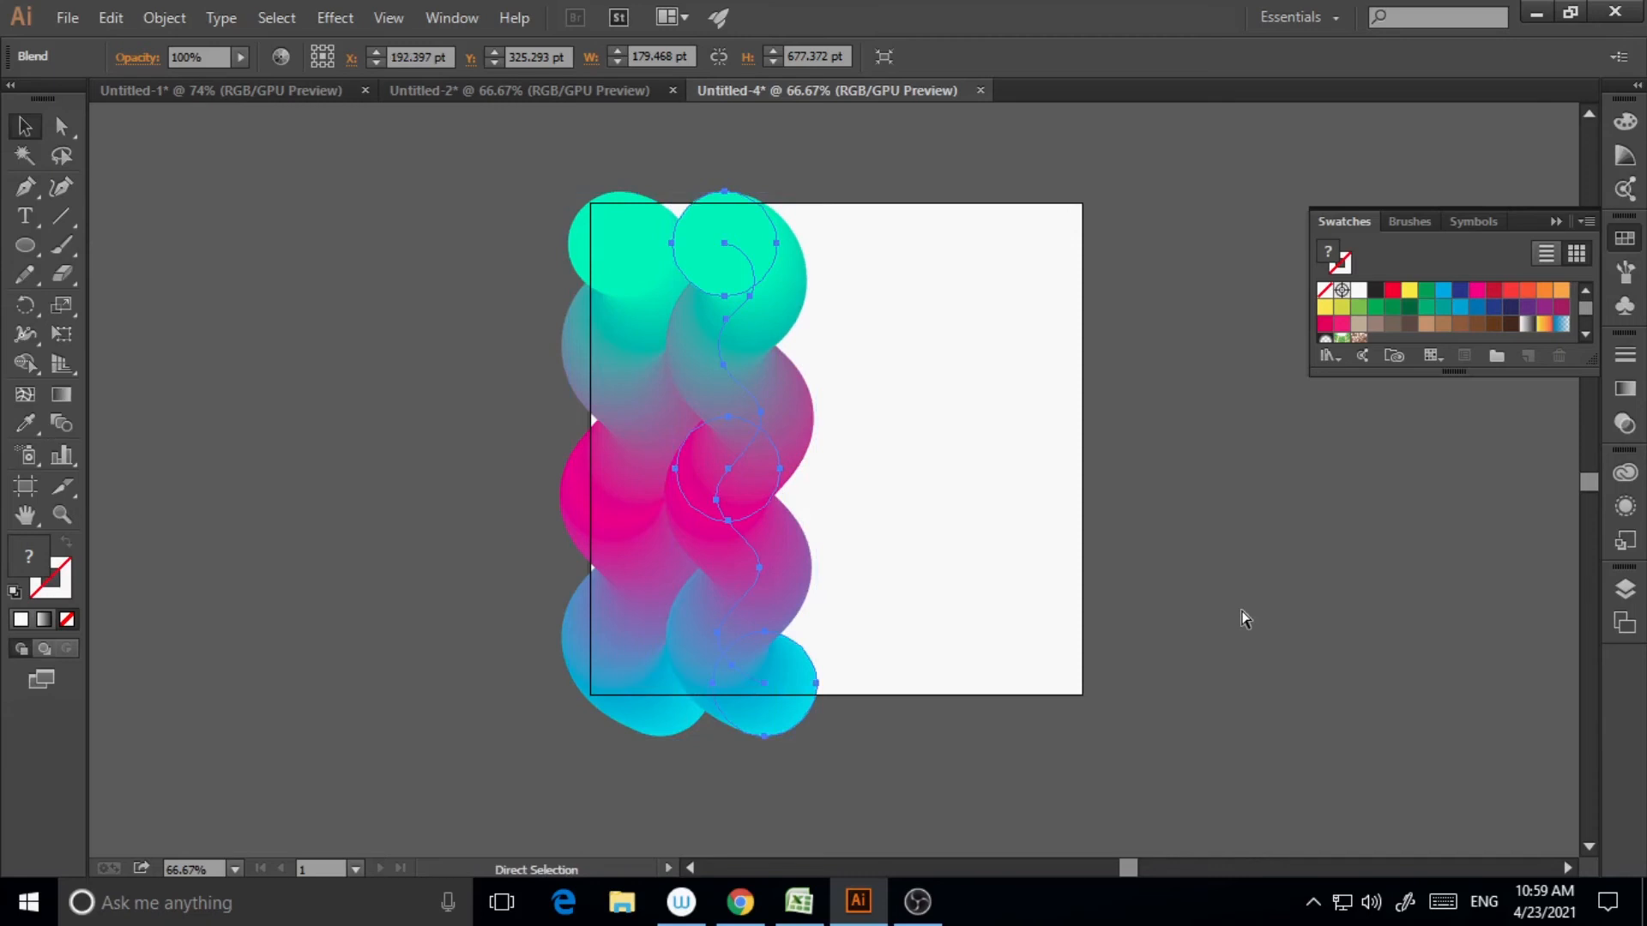
key("ctrl+d")
key("ctrl+d")
key("ctrl+d")
left_click(1228, 601)
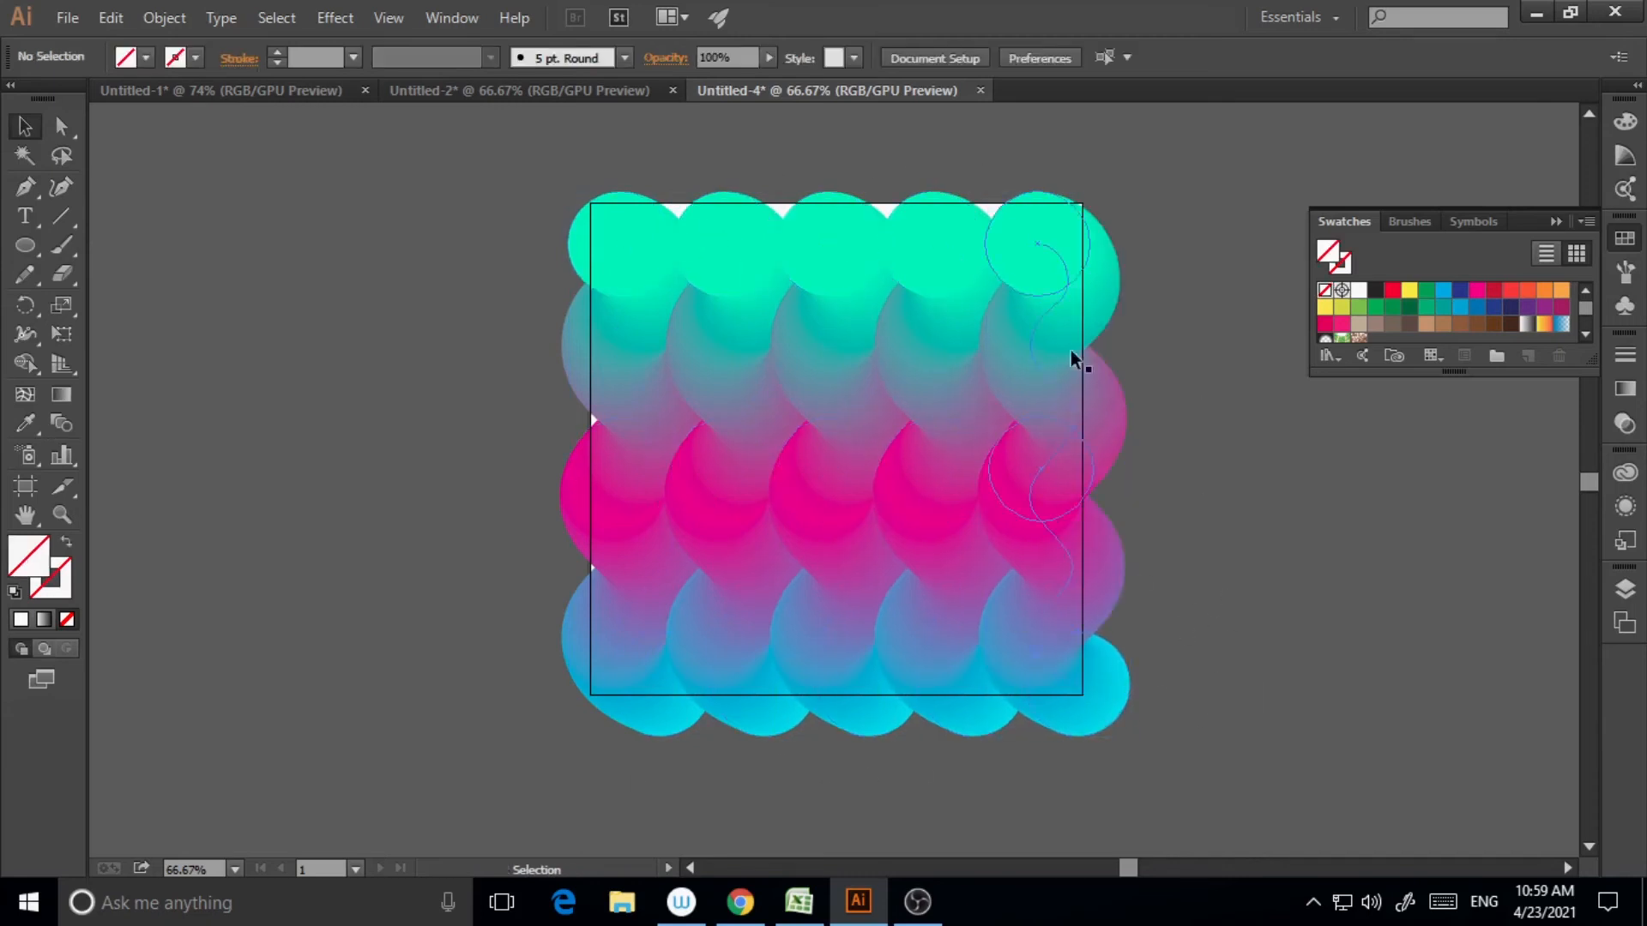
Step: Enlarge all five blend columns together from their centre to about 726 by 704 pt and deselect them
left_click_drag(486, 219, 1151, 776)
key("shift+alt")
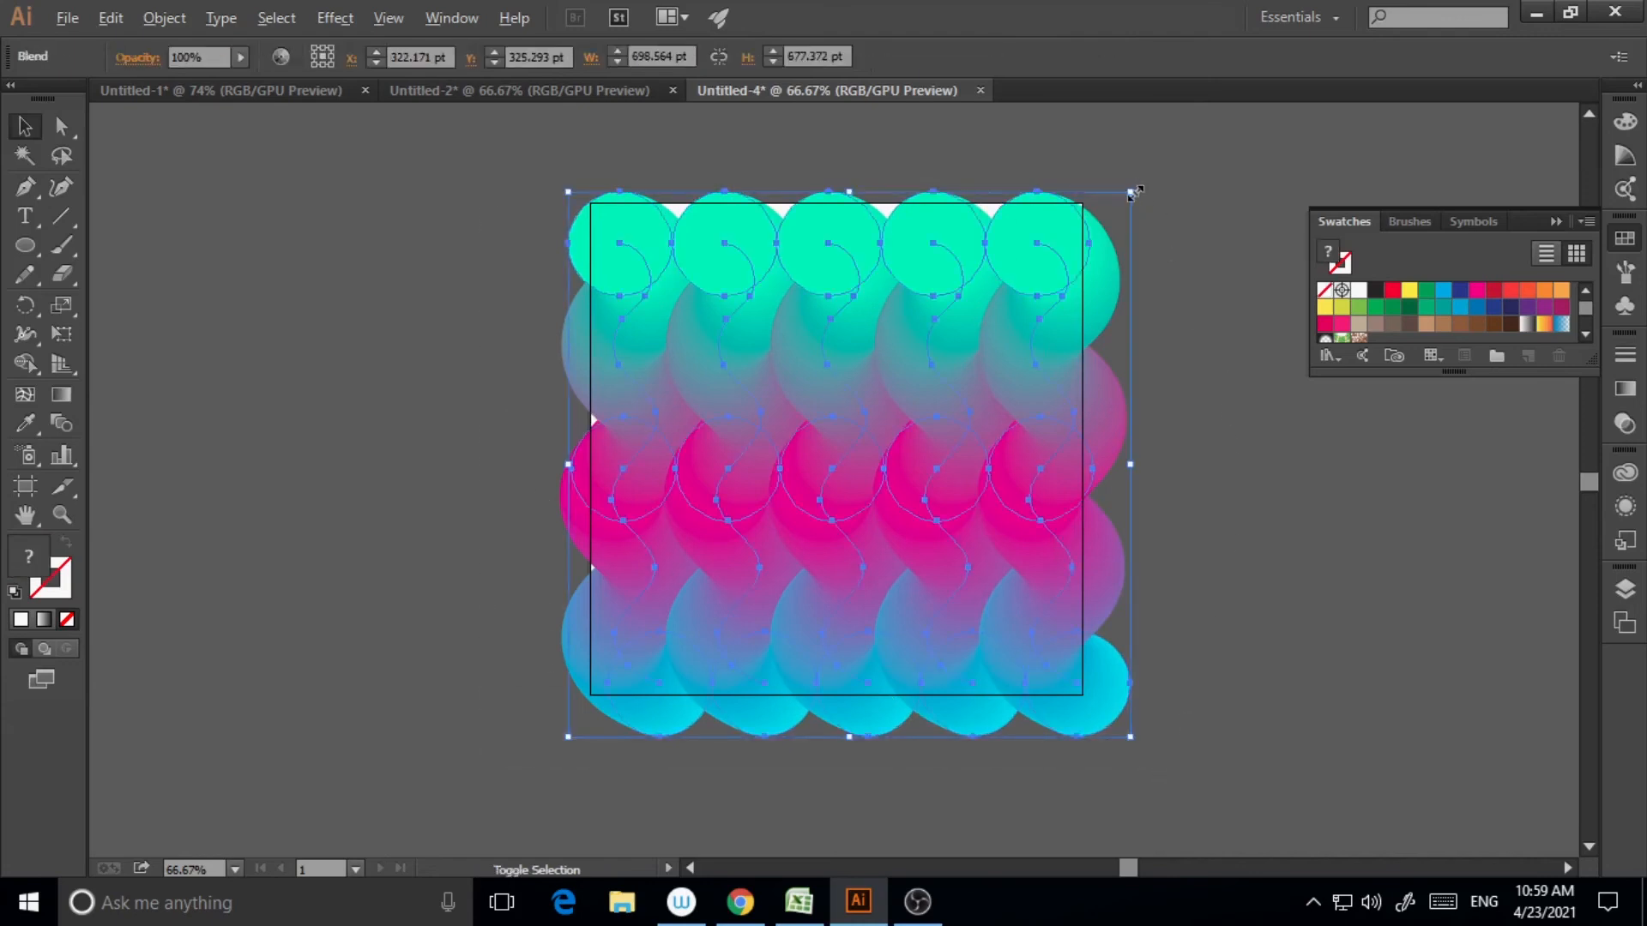
left_click_drag(1132, 192, 1141, 181)
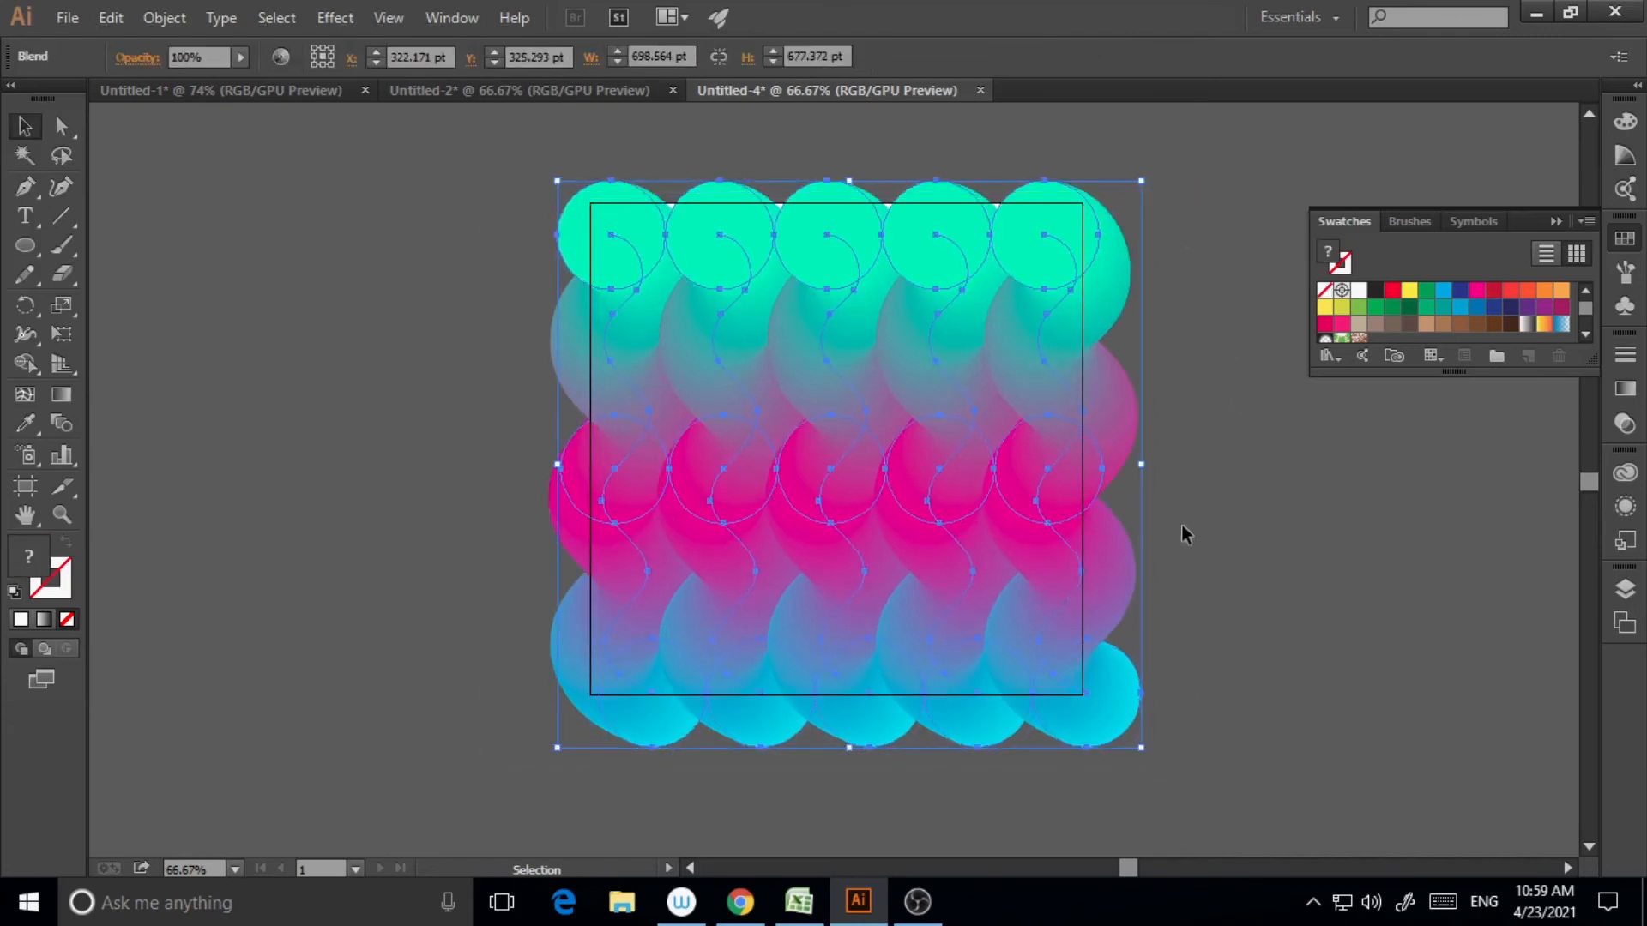
left_click(1237, 525)
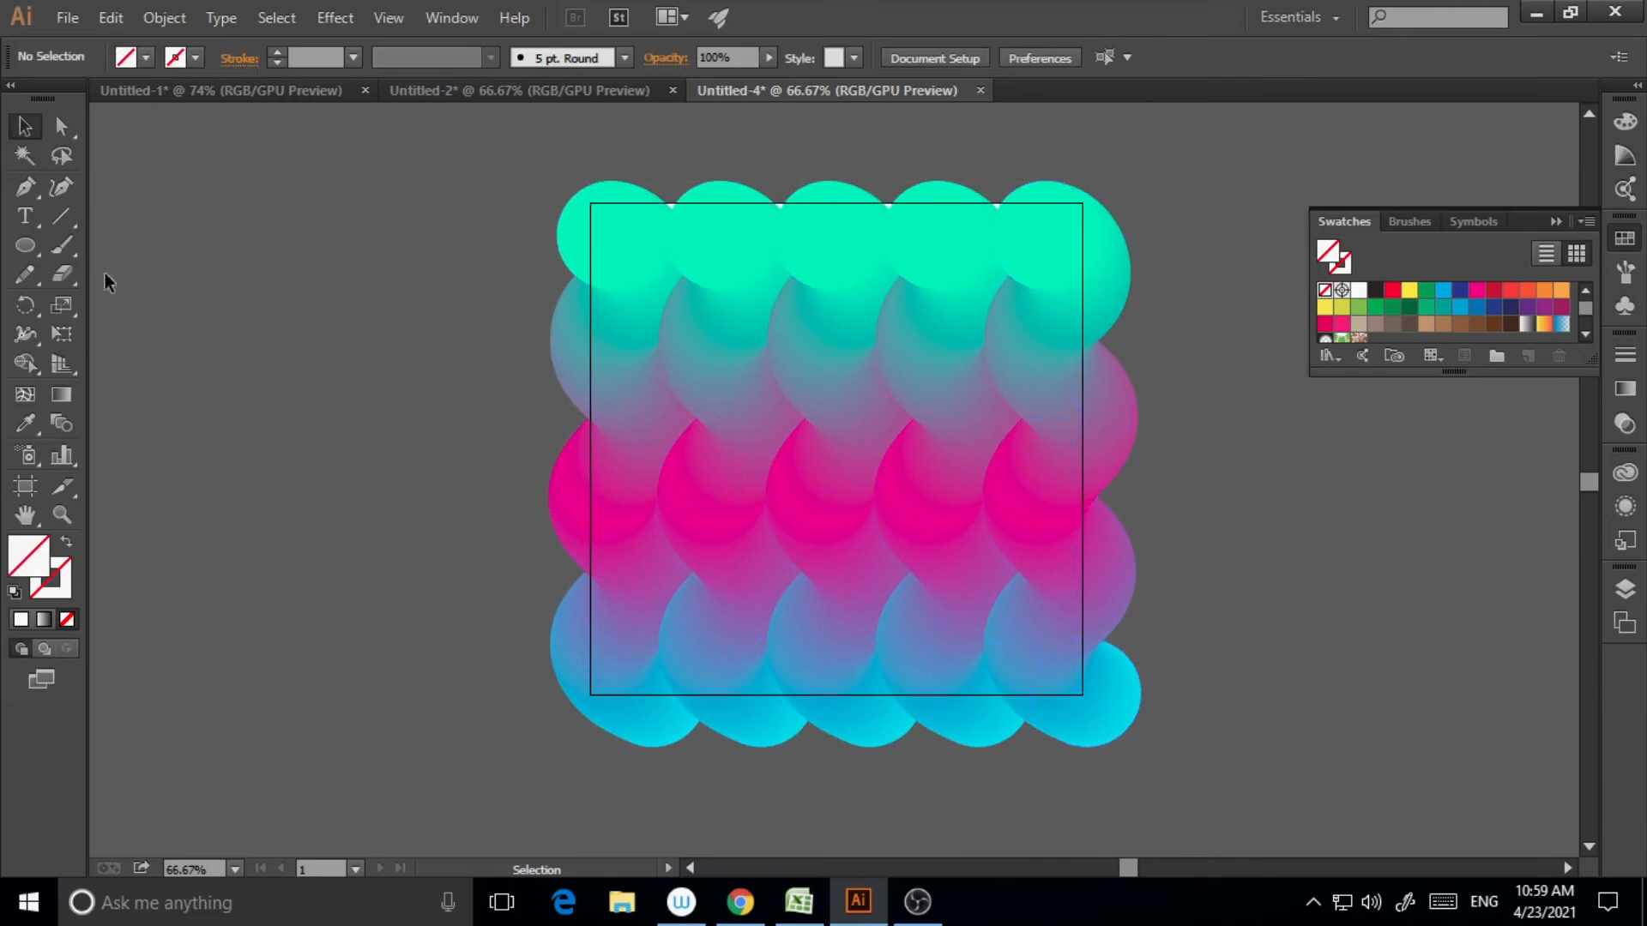
Step: Draw a rectangle about 618 pt wide and 610 pt high over the artboard with the Rectangle tool
left_click(25, 251, "alt")
left_click(25, 256, "alt")
left_click(25, 255, "alt")
left_click(25, 255, "alt")
left_click_drag(590, 201, 1087, 693)
Step: Fill the rectangle with the bright pink swatch and deselect it
left_click(144, 58)
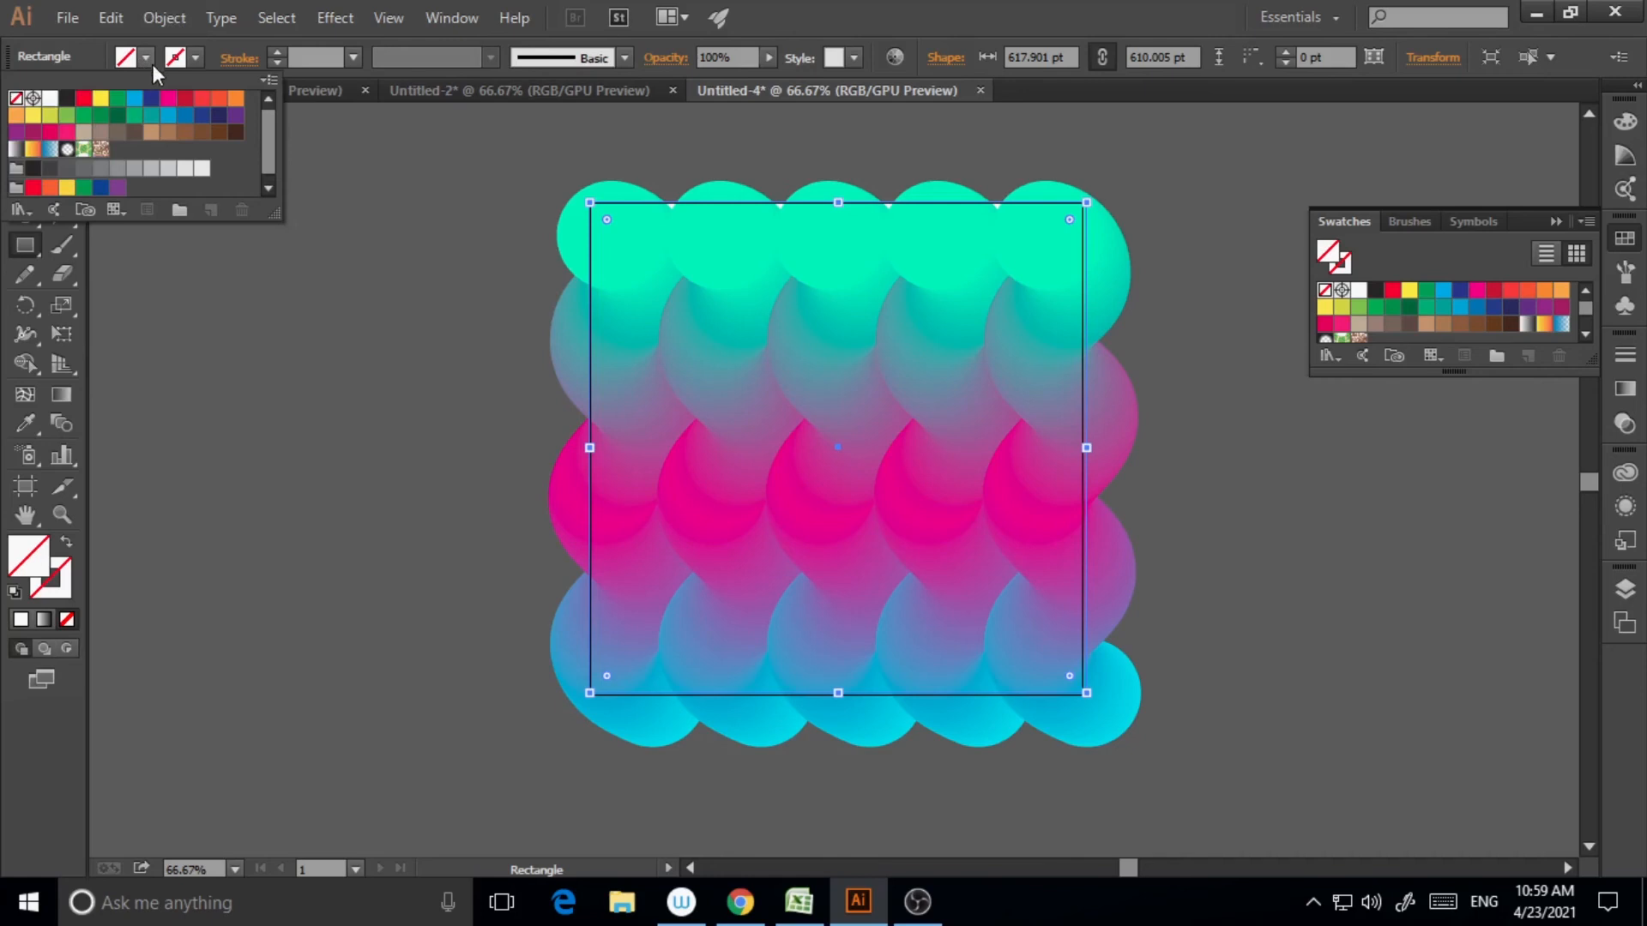
left_click(66, 136)
key("Escape")
key("v")
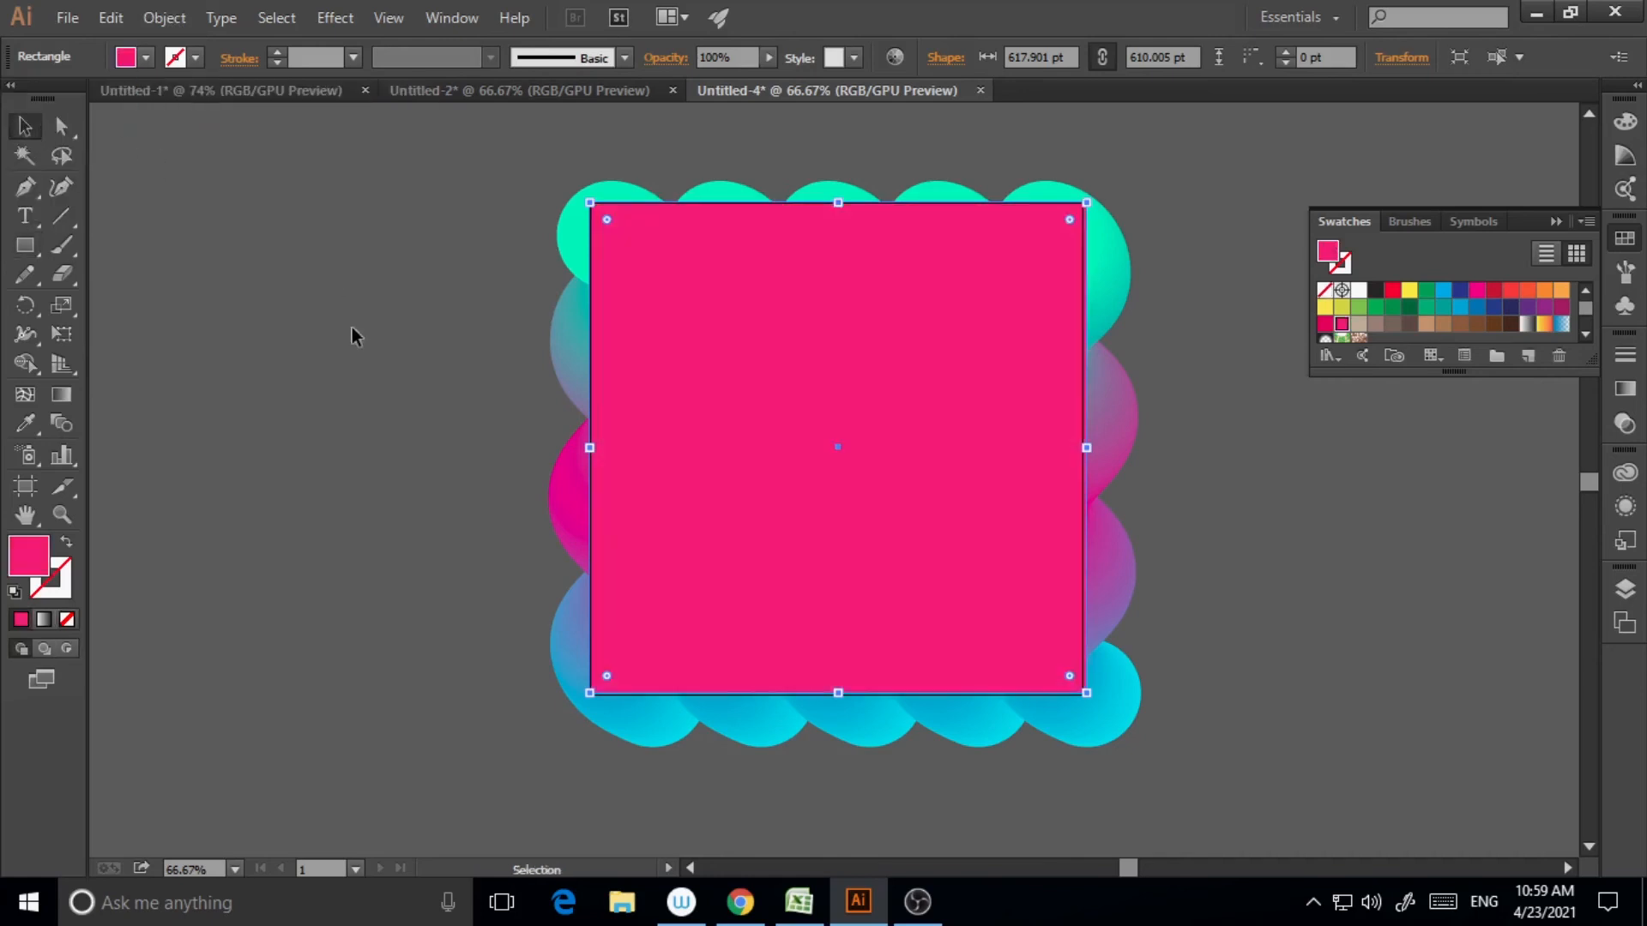
left_click(437, 286)
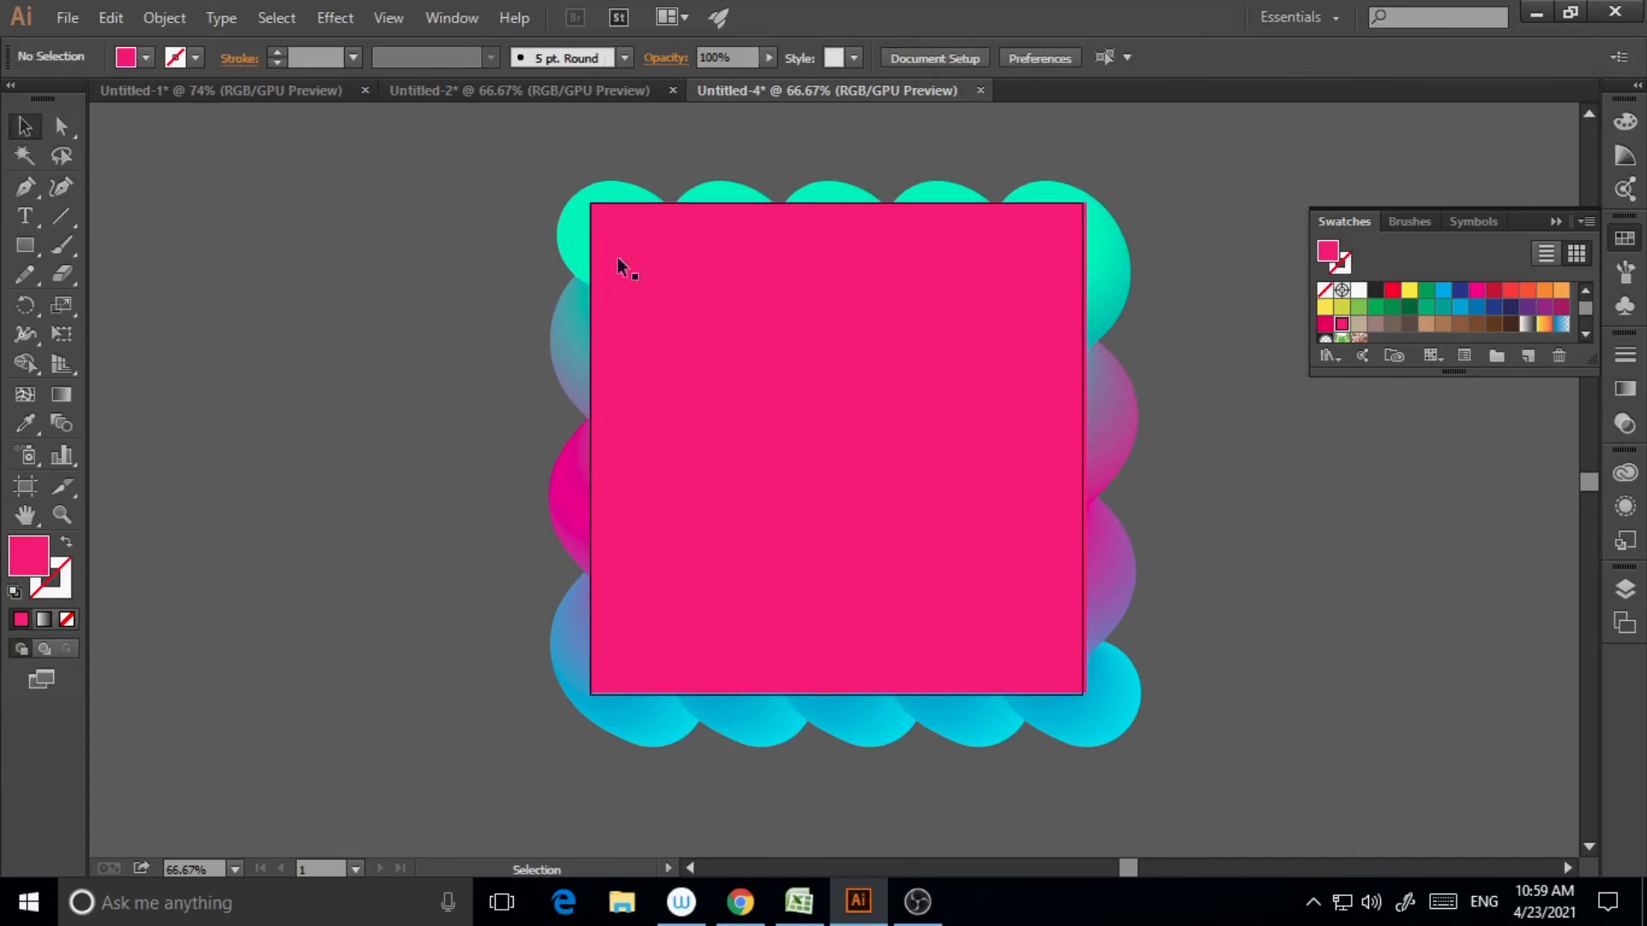
Step: Fit the pink rectangle's right and bottom edges to the artboard at 612 by 612 pt
left_click(957, 506)
left_click_drag(1087, 447, 1082, 448)
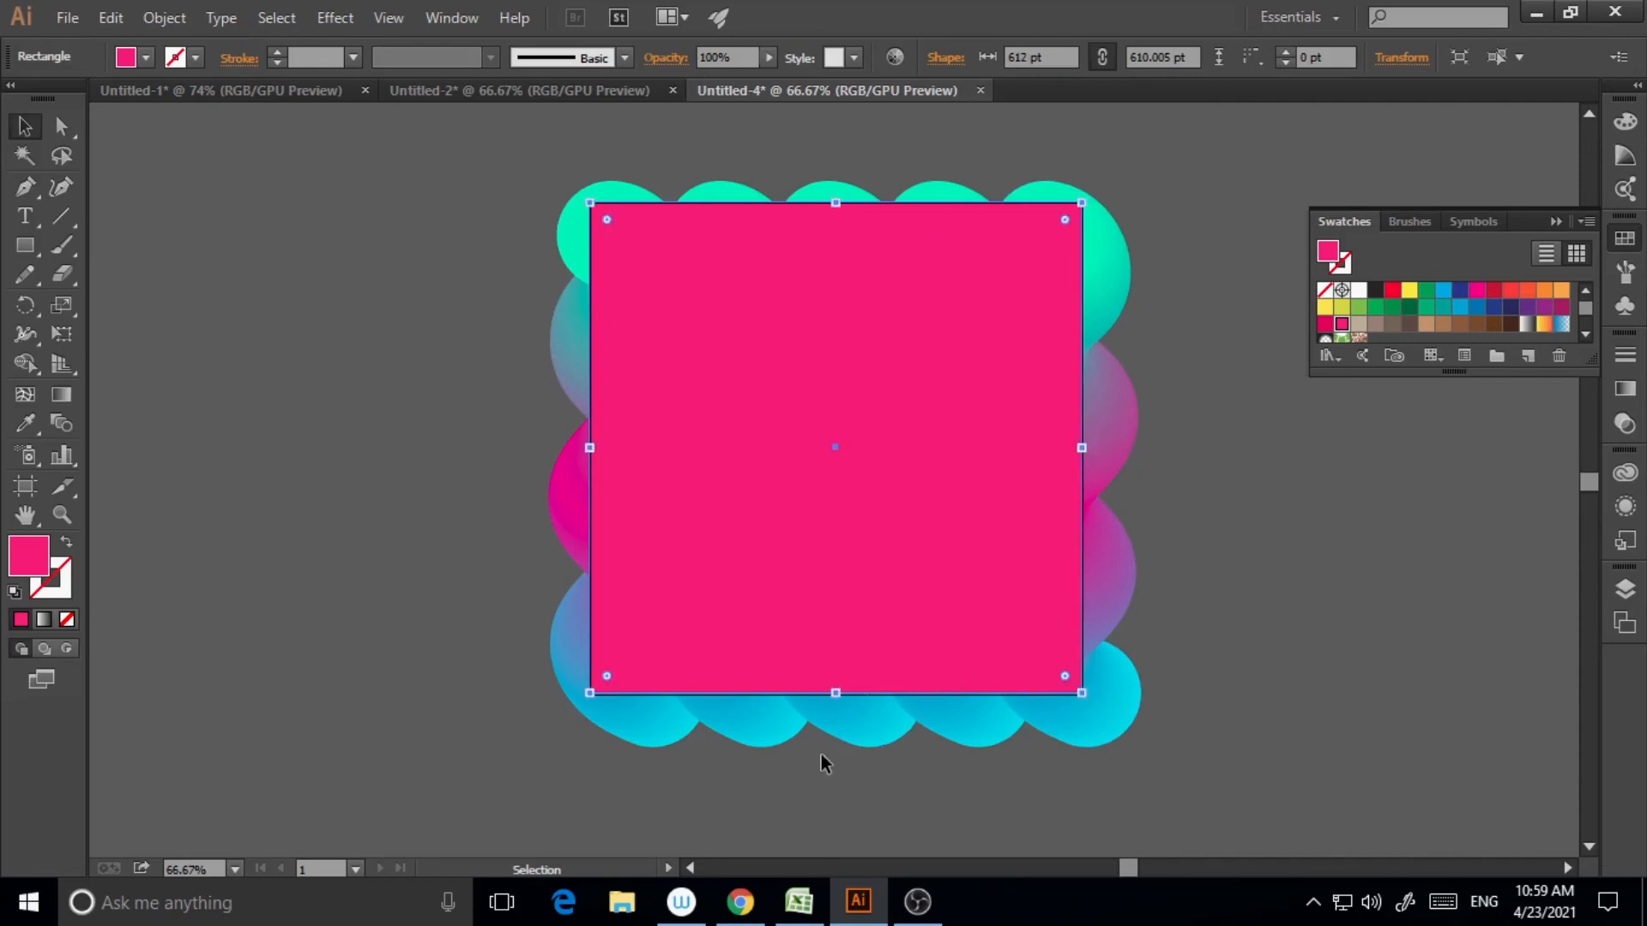
left_click_drag(838, 693, 838, 695)
left_click(1281, 607)
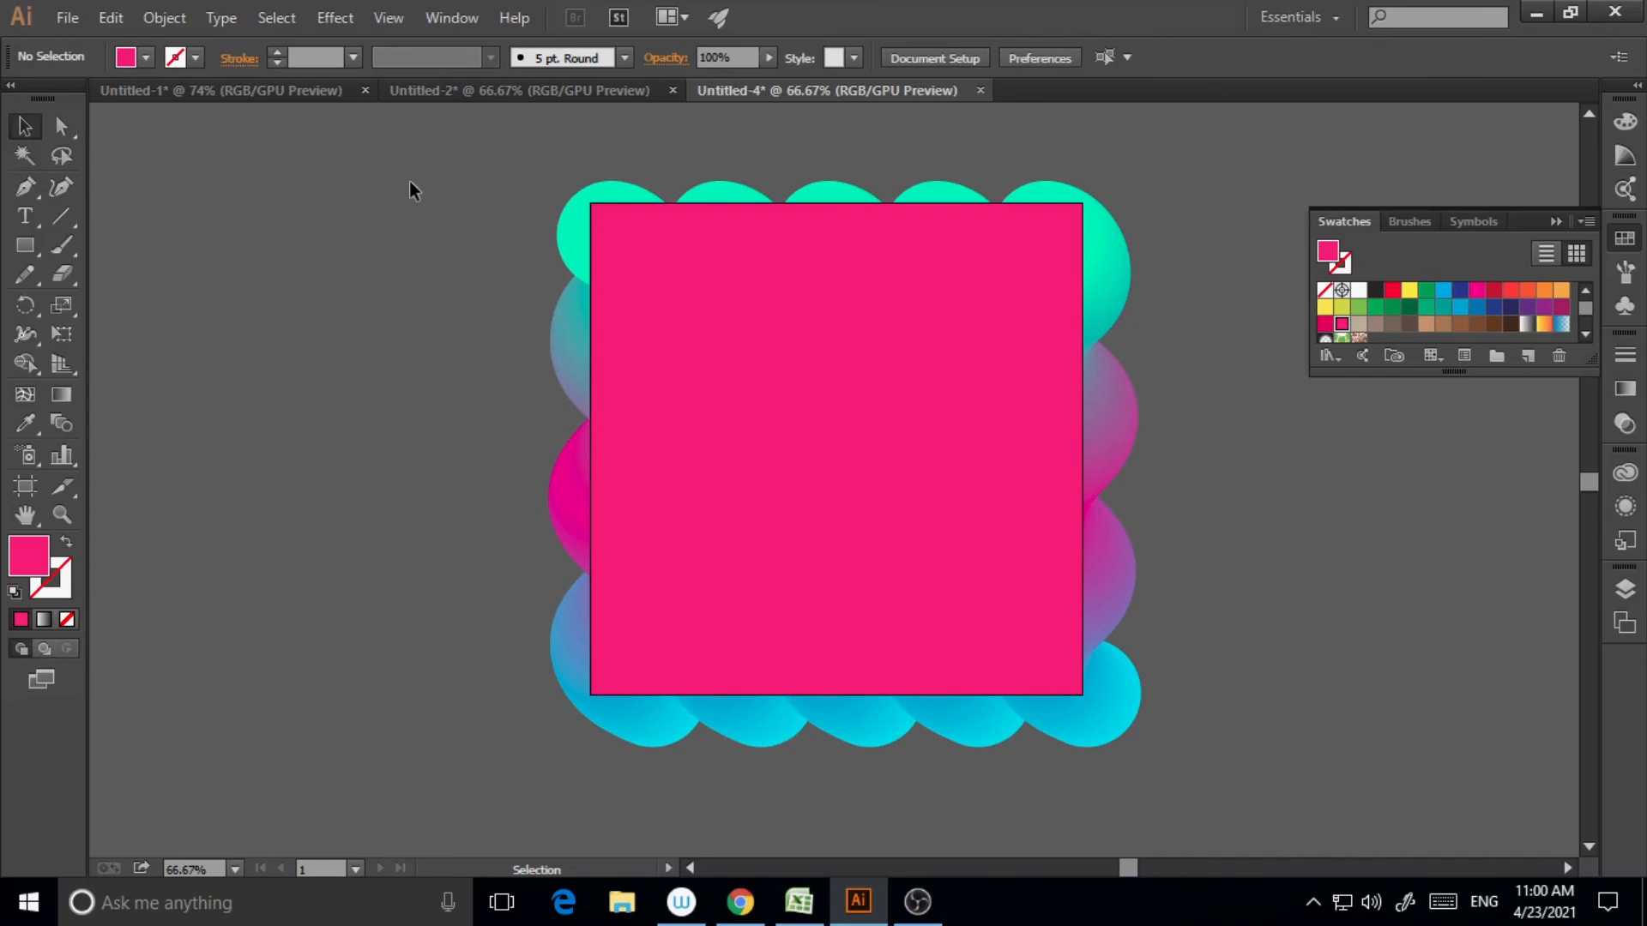
Step: Select the blend columns with the pink rectangle and make a clipping mask
left_click_drag(409, 172, 1197, 817)
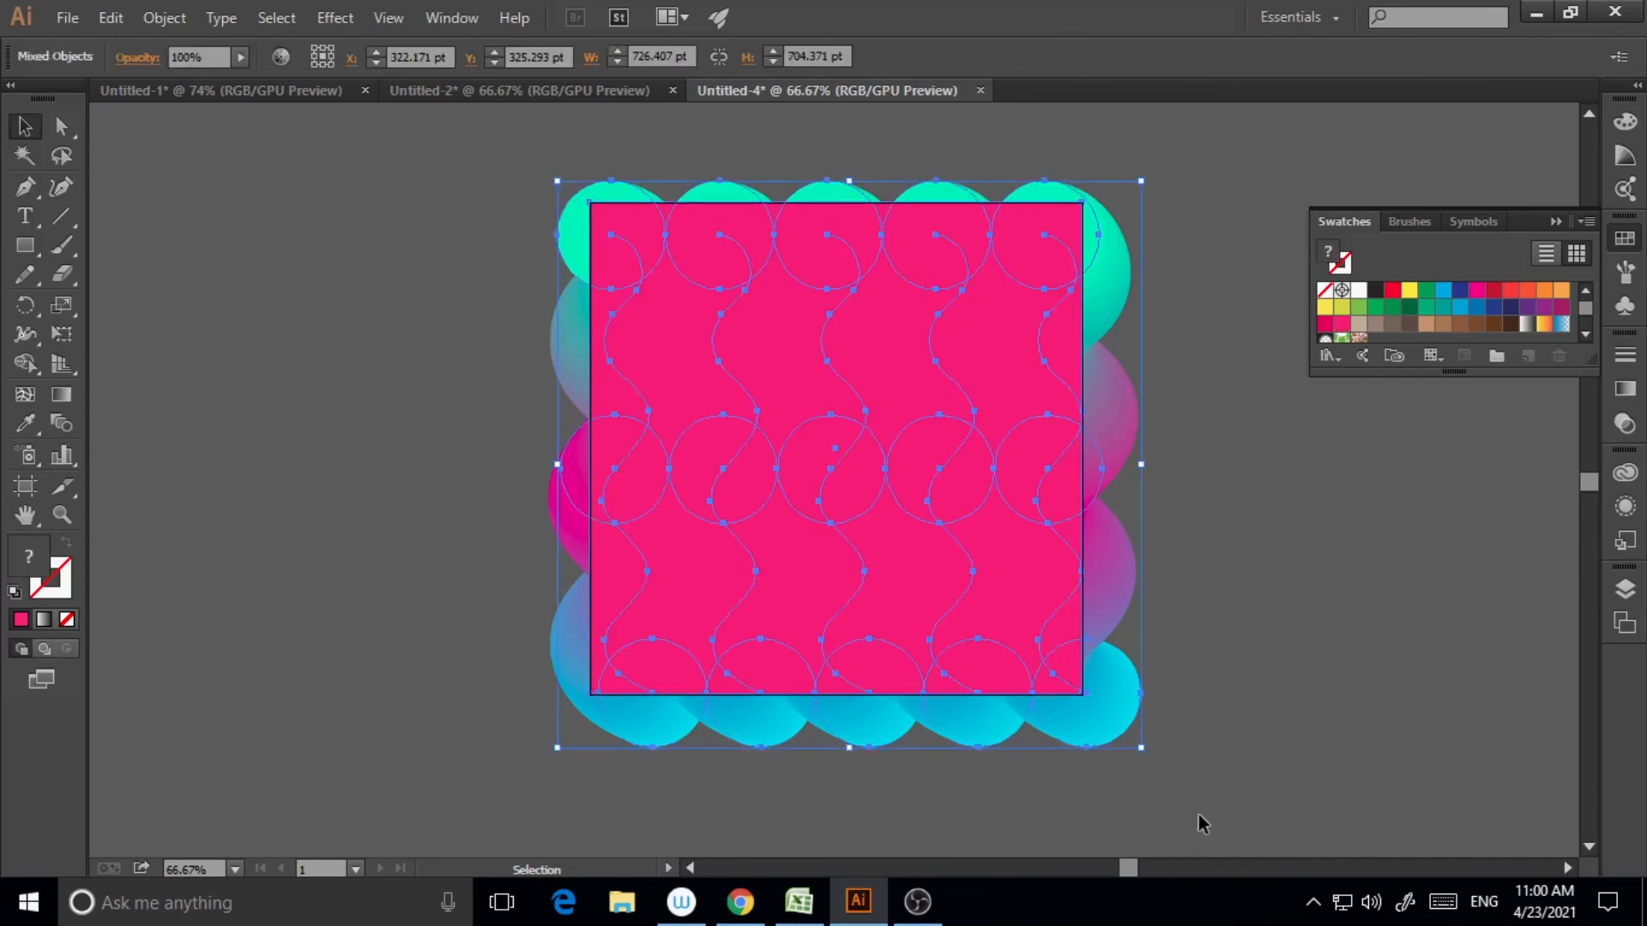
right_click(920, 419)
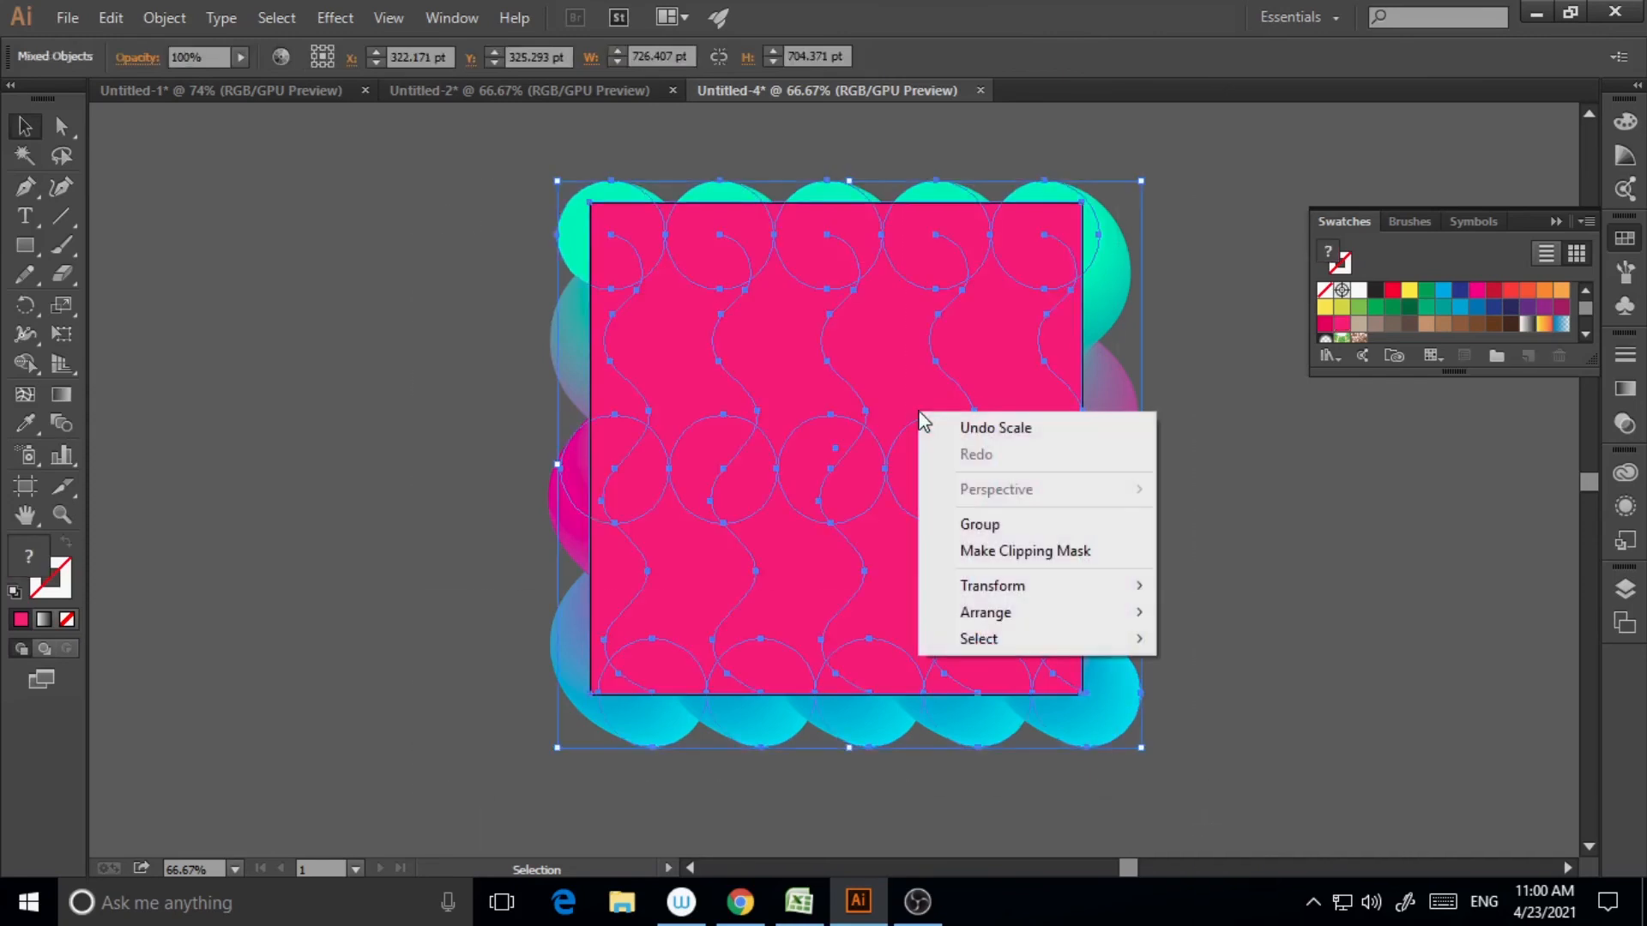
left_click(984, 553)
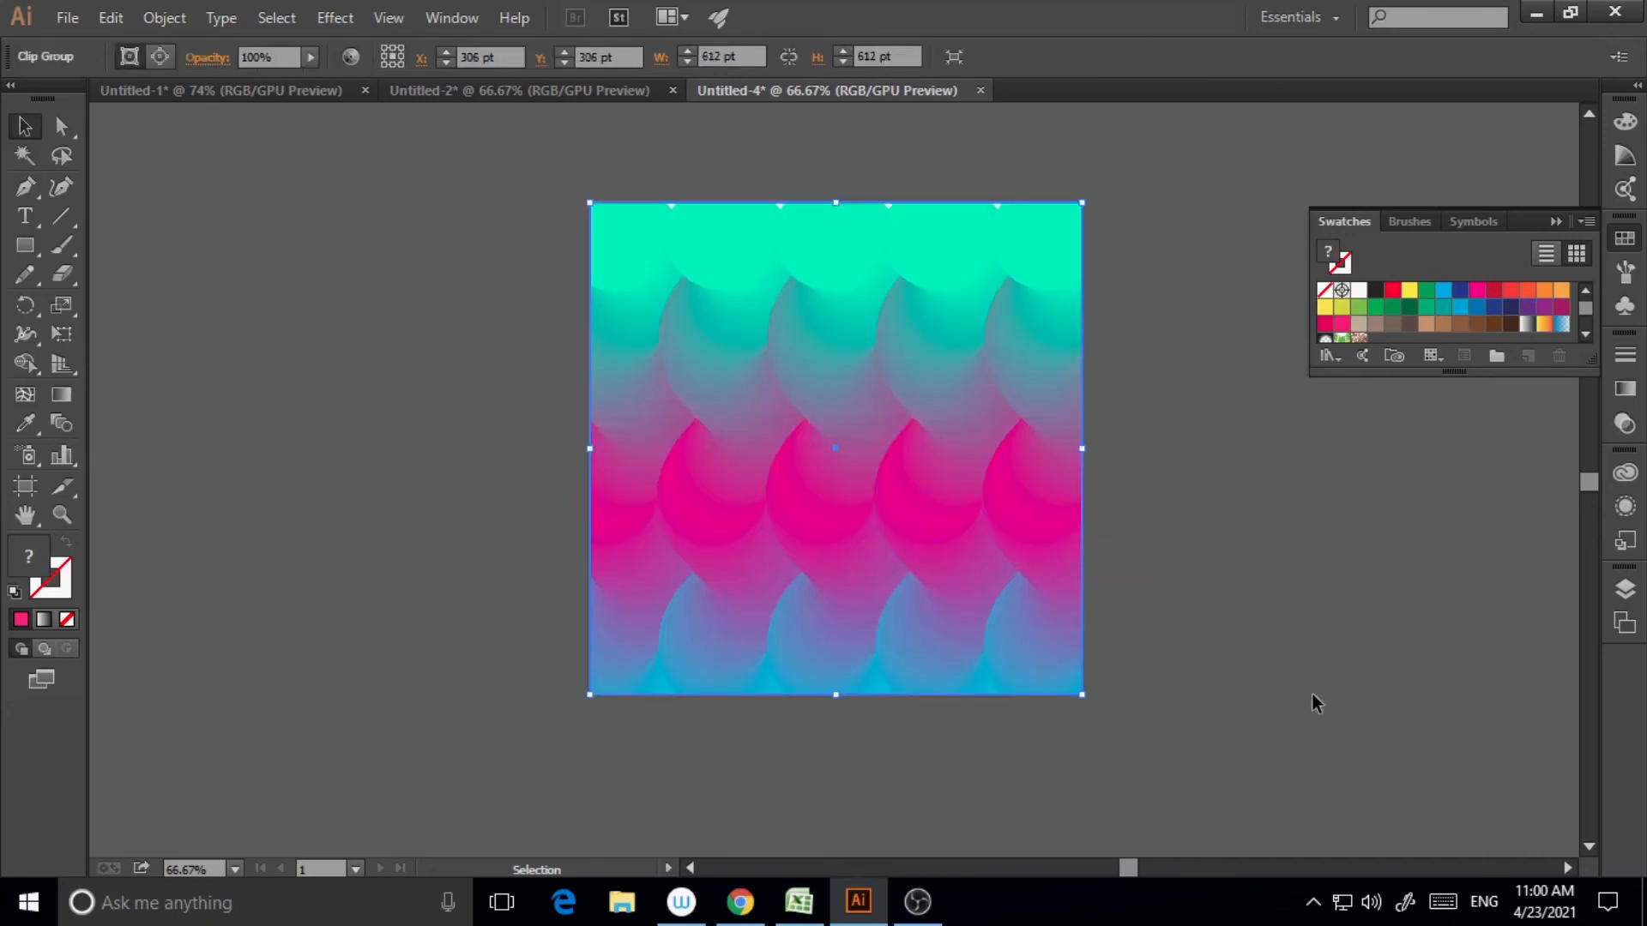
Step: Inspect the top edge of the clipped artwork up close for gaps and undo the clipping mask
left_click(61, 515)
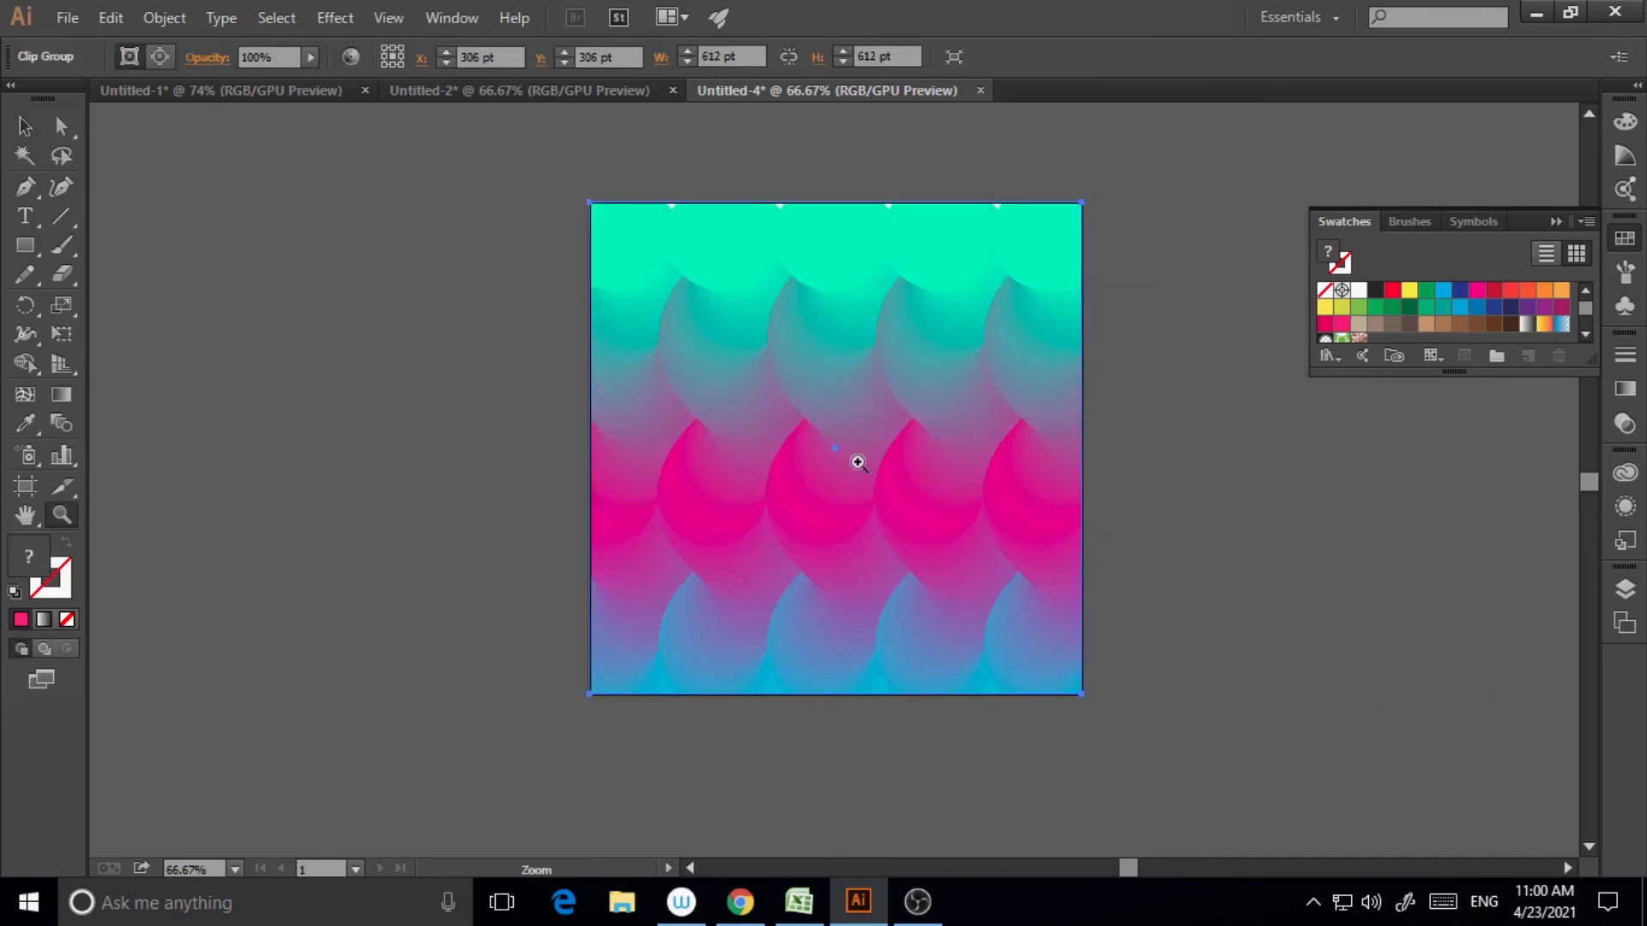
left_click(853, 460)
scroll(1003, 626, "up", 2)
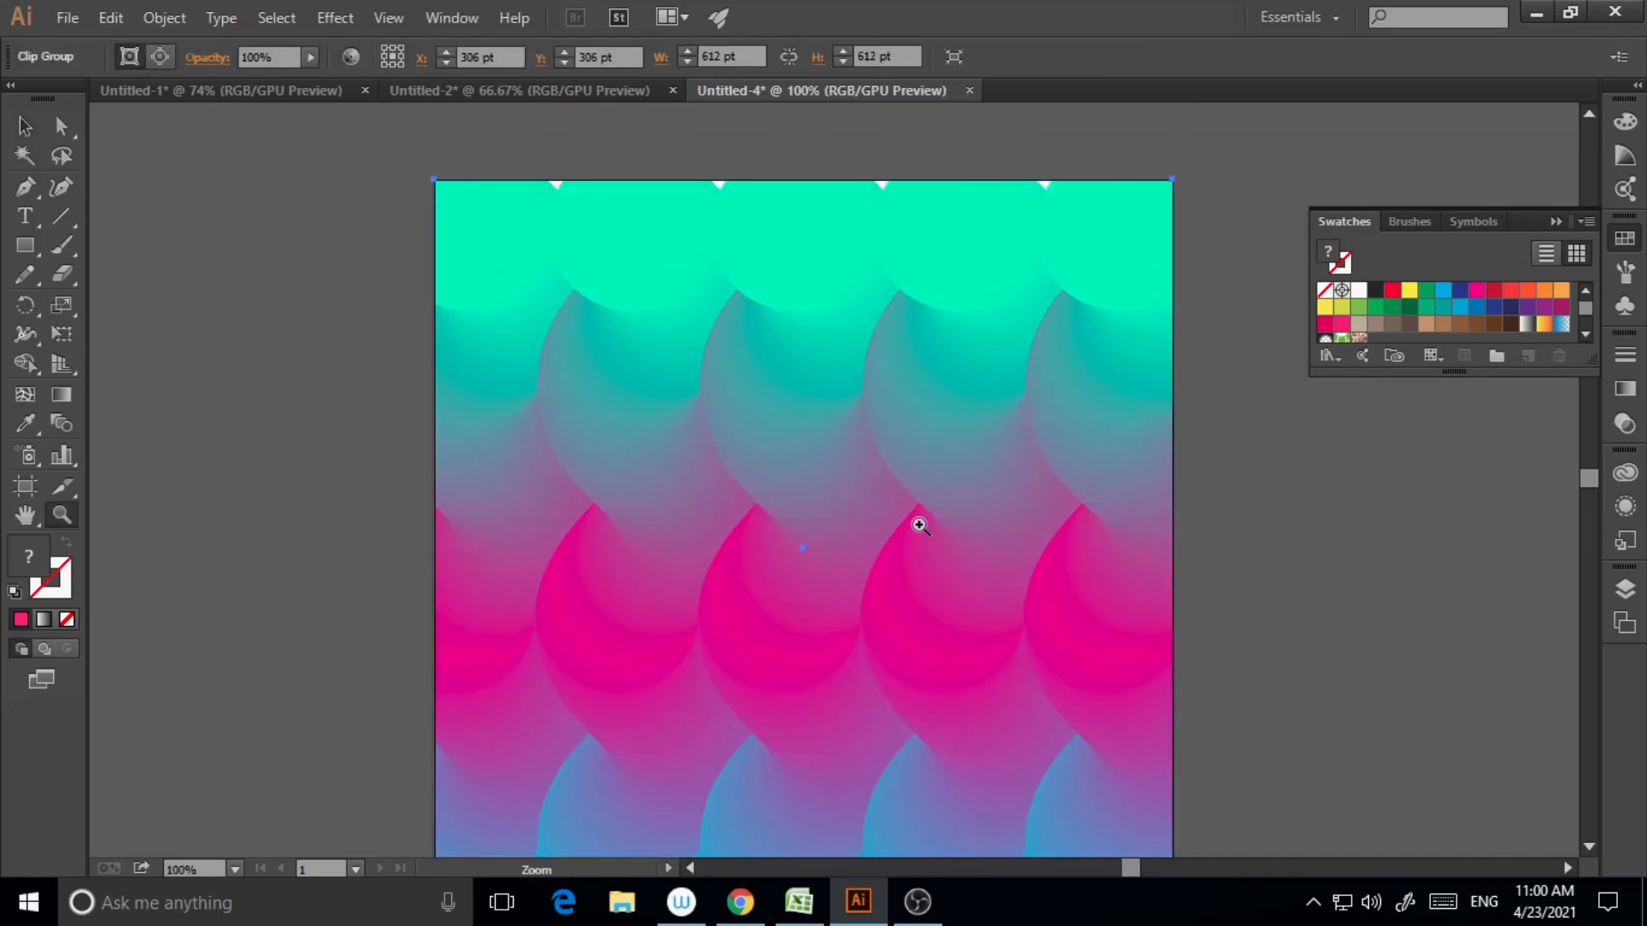
scroll(919, 518, "down", 1)
scroll(849, 439, "up", 2)
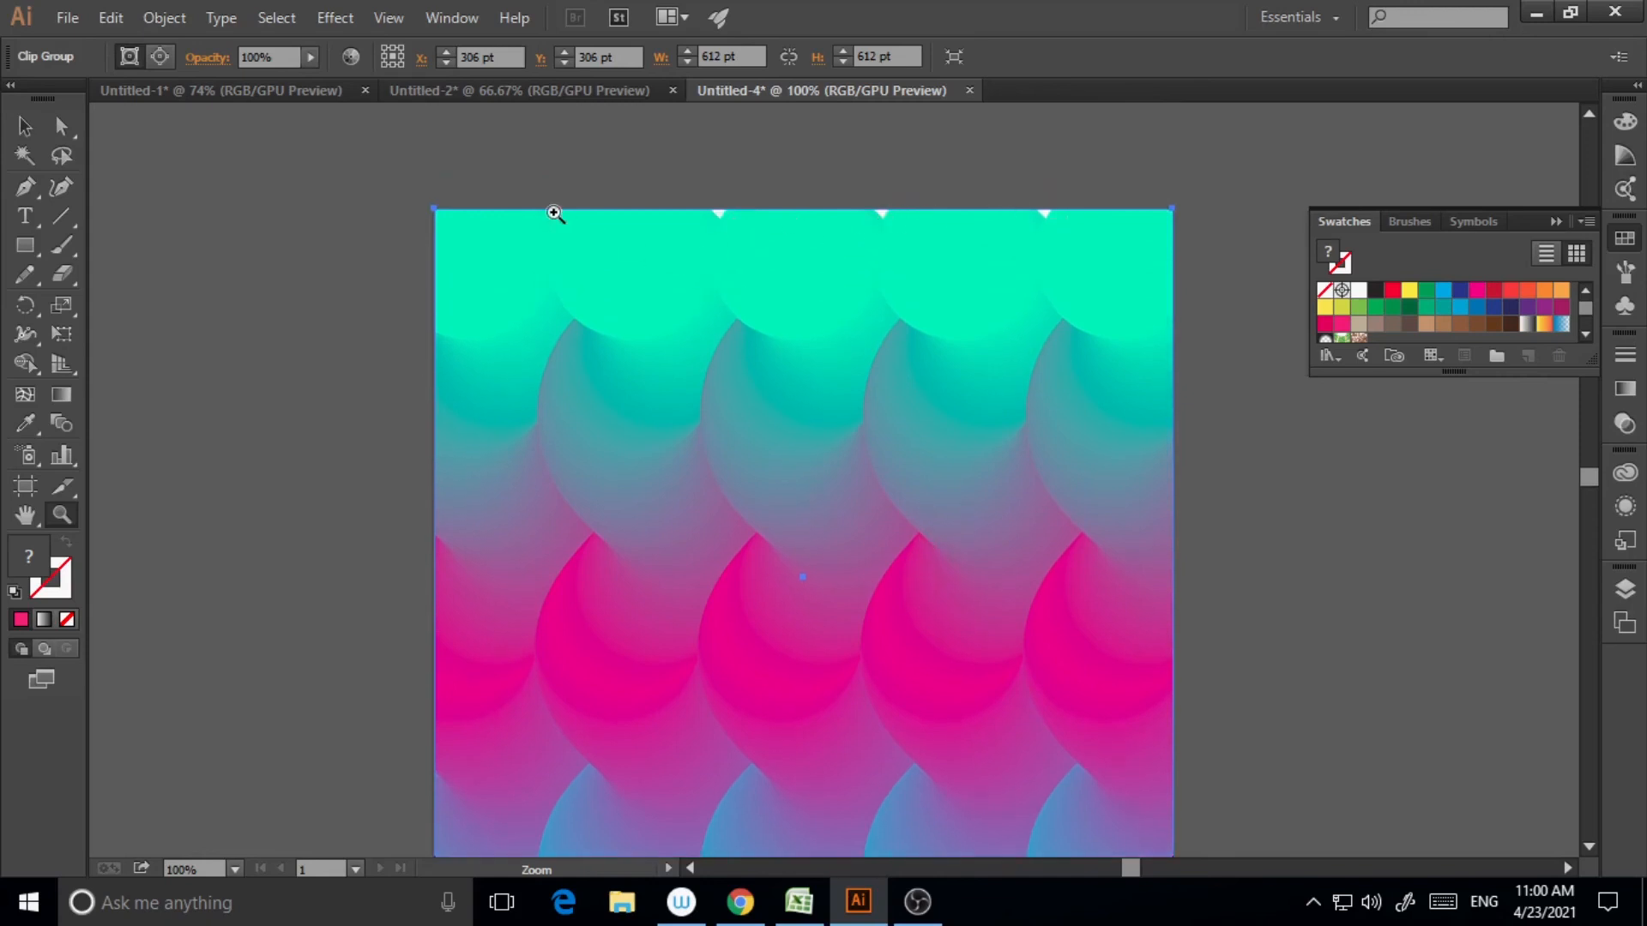
left_click(192, 489)
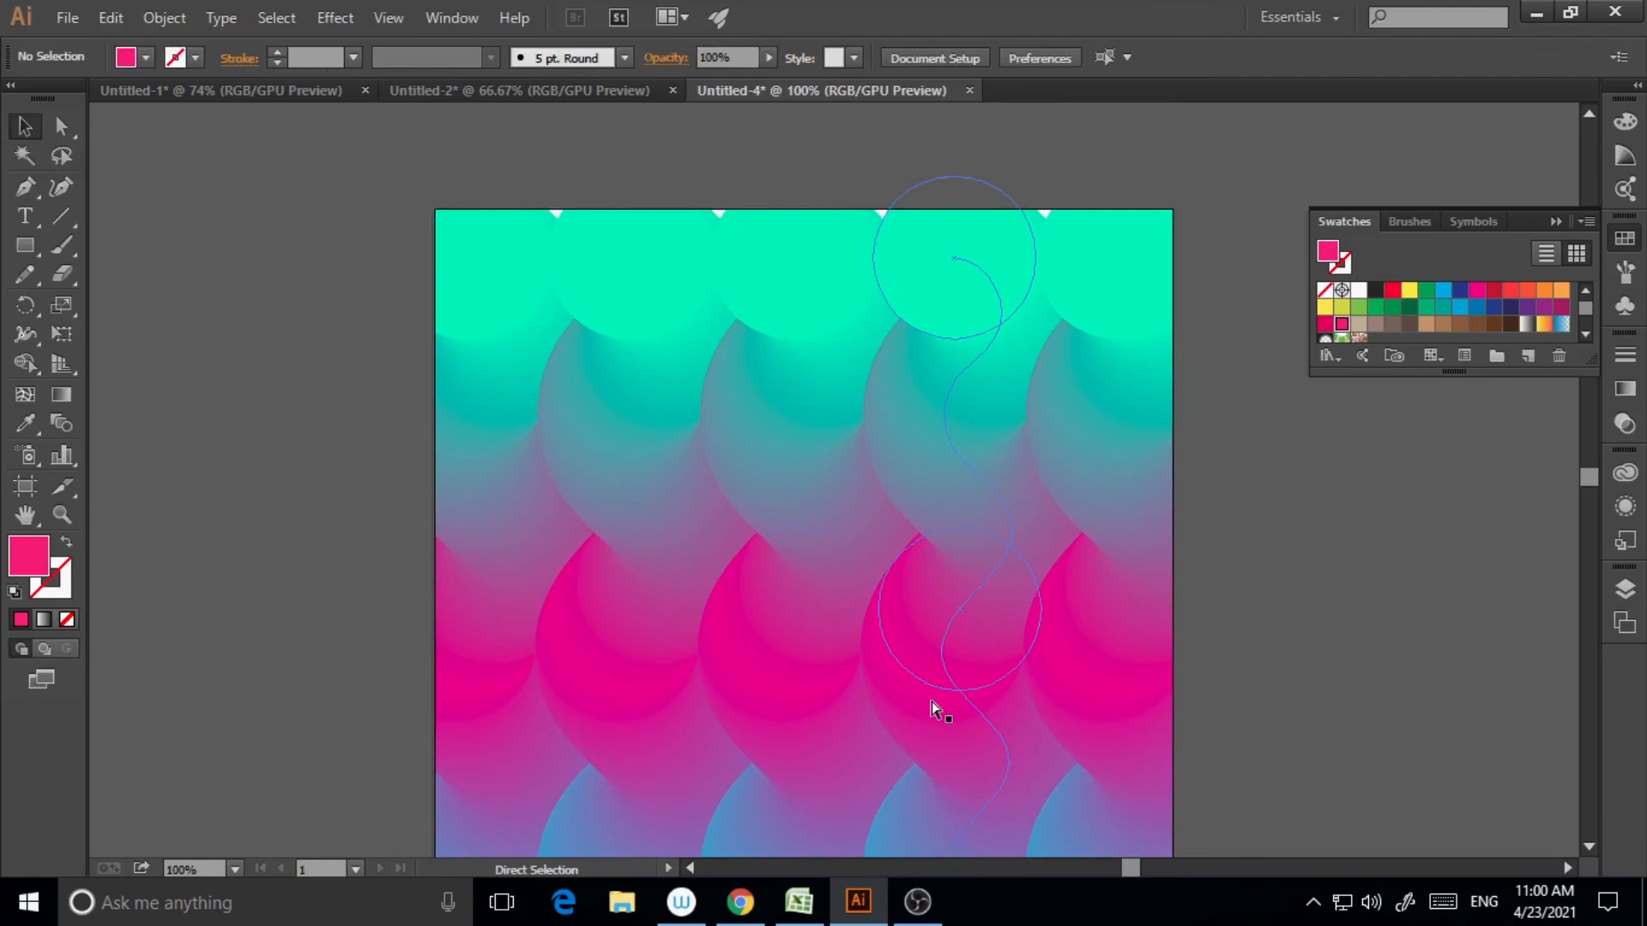
key("ctrl+z")
scroll(1325, 549, "down", 2)
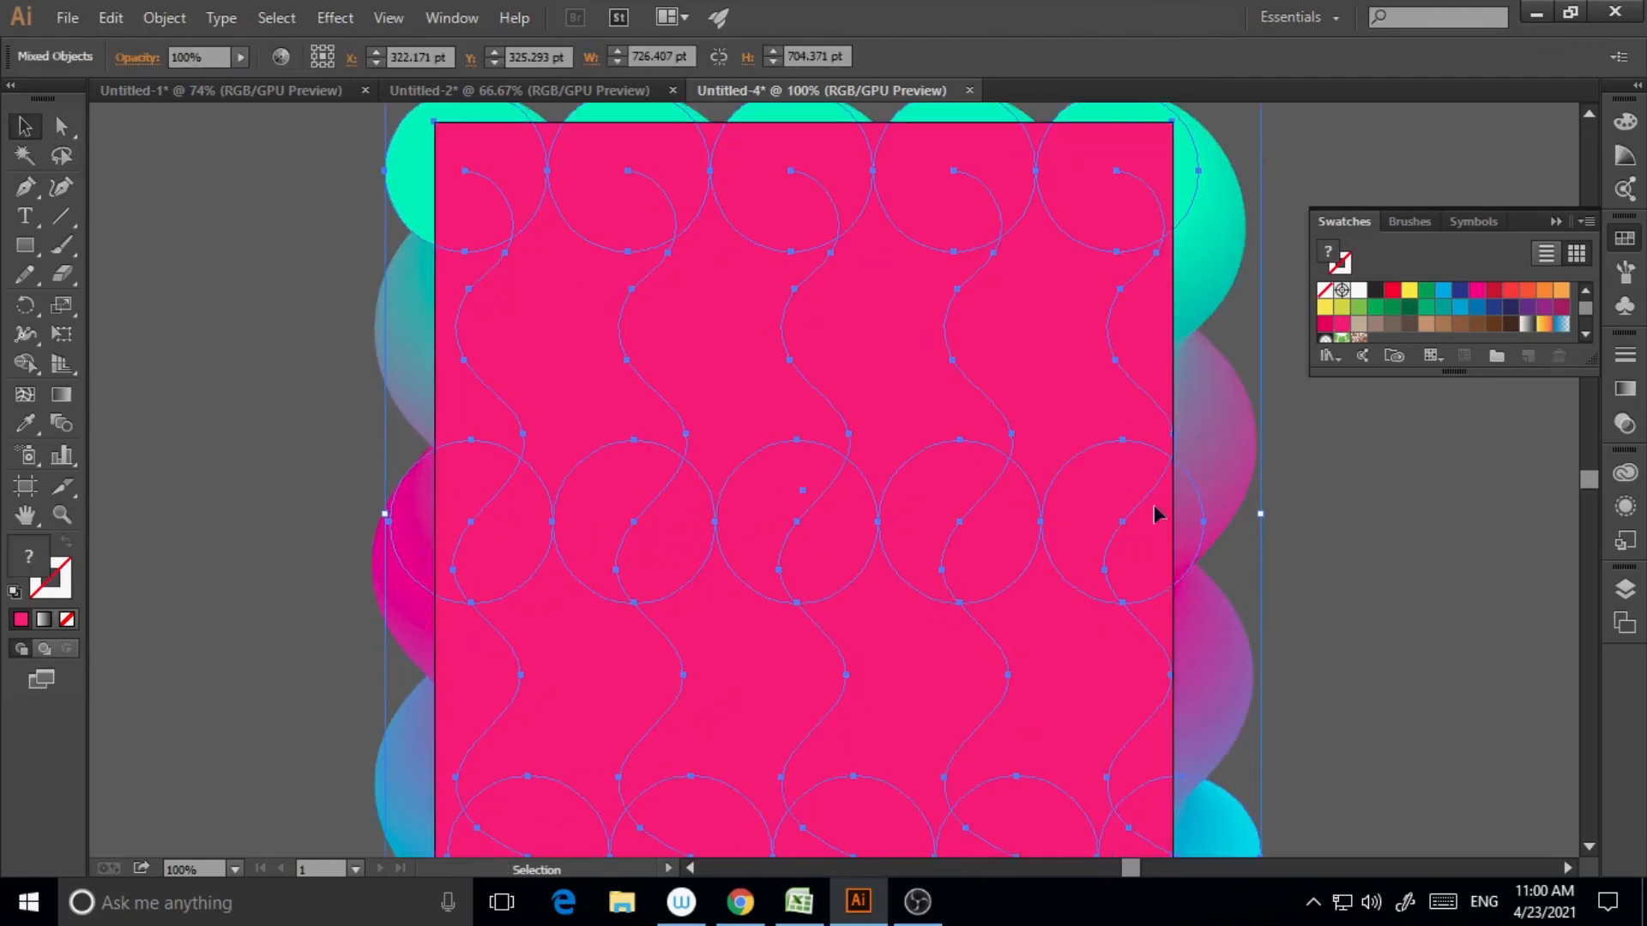
left_click_drag(1166, 340, 210, 853)
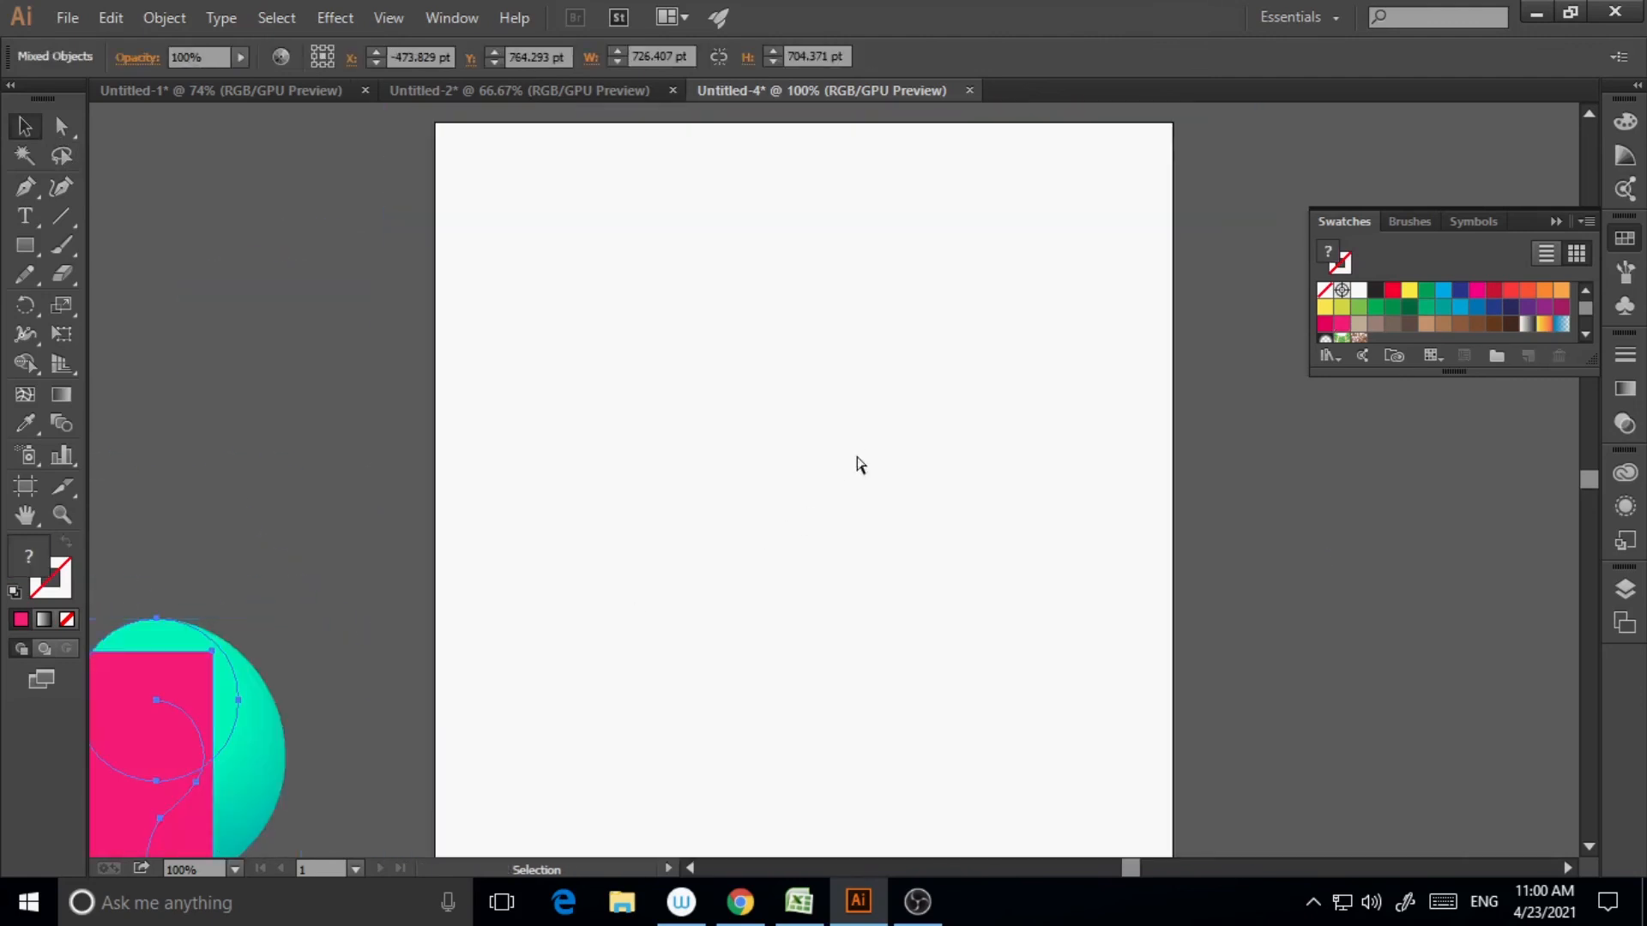
key("ctrl+z")
left_click(1171, 489)
left_click(1272, 544)
left_click(1087, 490)
left_click_drag(1088, 491, 357, 617)
key("ctrl+z")
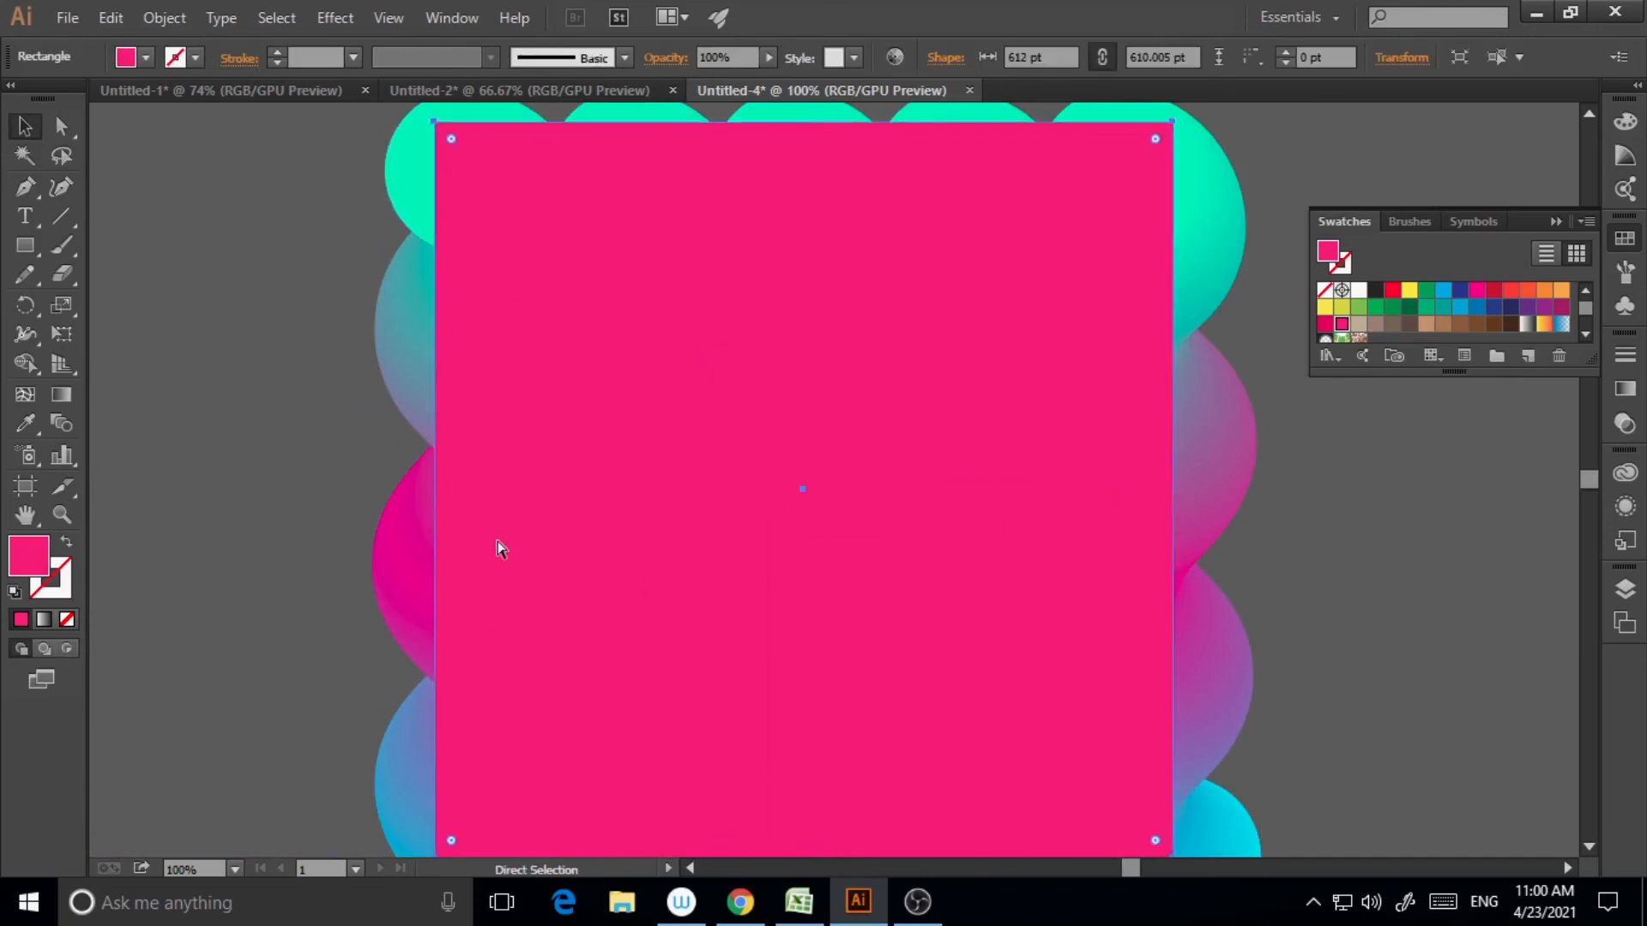
Step: Move the pink rectangle aside off the artboard and enlarge the blend columns from their centre to about 786 by 762 pt
key("ctrl+minus")
key("ctrl+minus")
left_click_drag(733, 444, 71, 661)
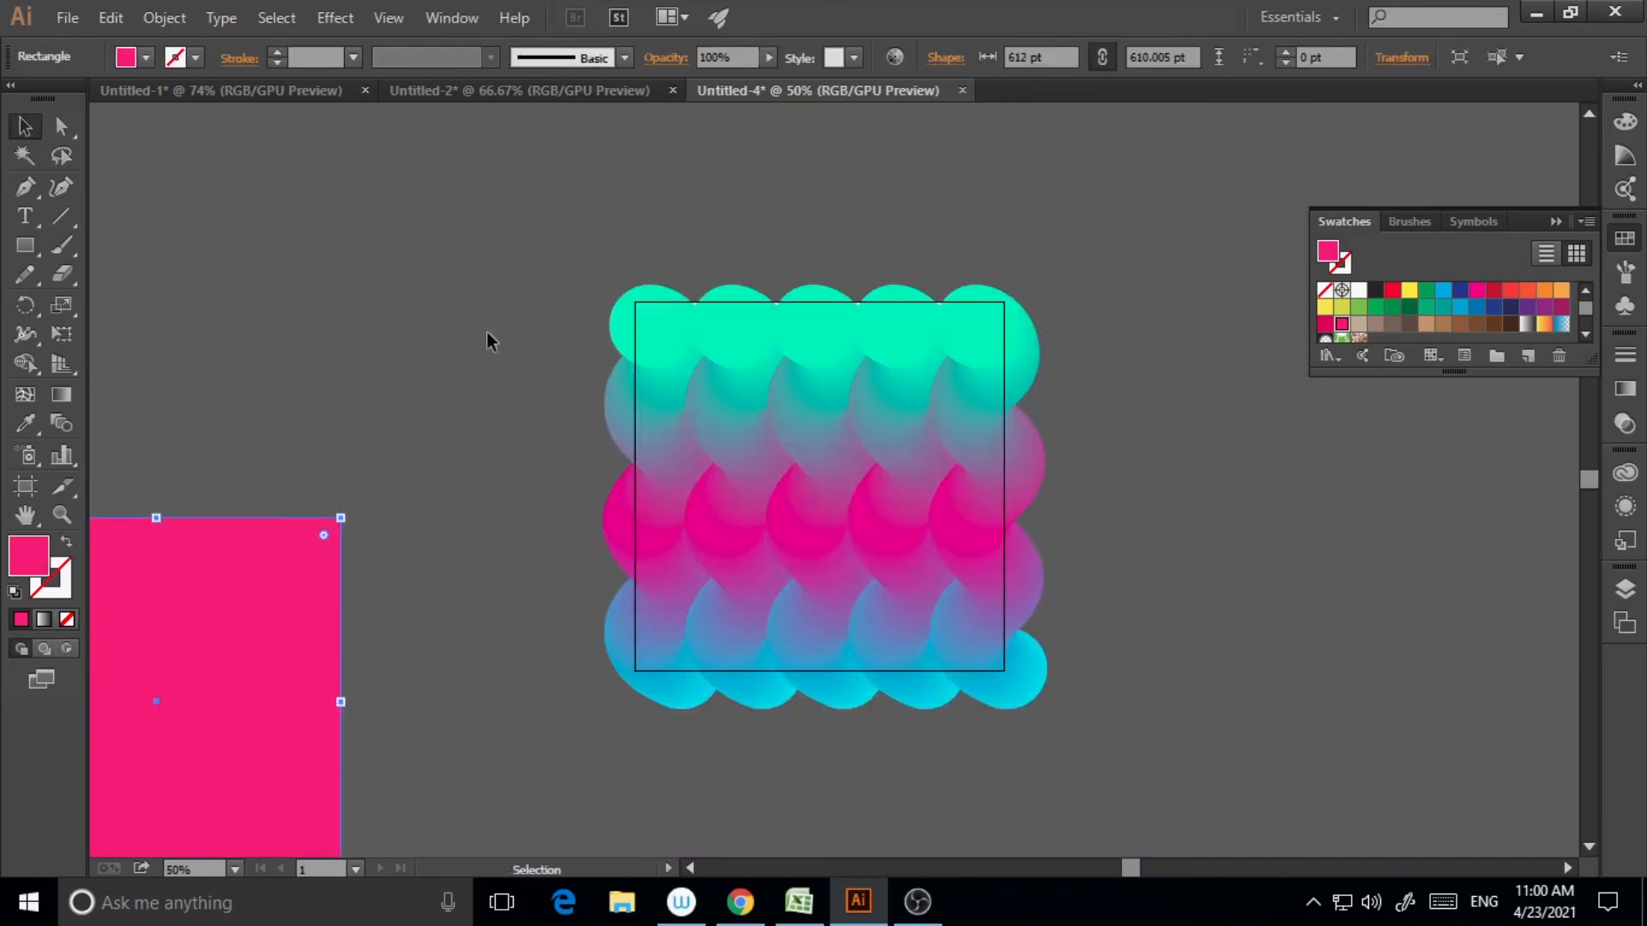
left_click(1029, 660)
left_click_drag(1051, 288, 1132, 335)
left_click(1157, 496)
Step: Move the pink rectangle back over the artboard and fit its bottom edge to the artboard at a height of about 611 pt
left_click_drag(195, 751, 850, 566)
left_click_drag(818, 670, 818, 667)
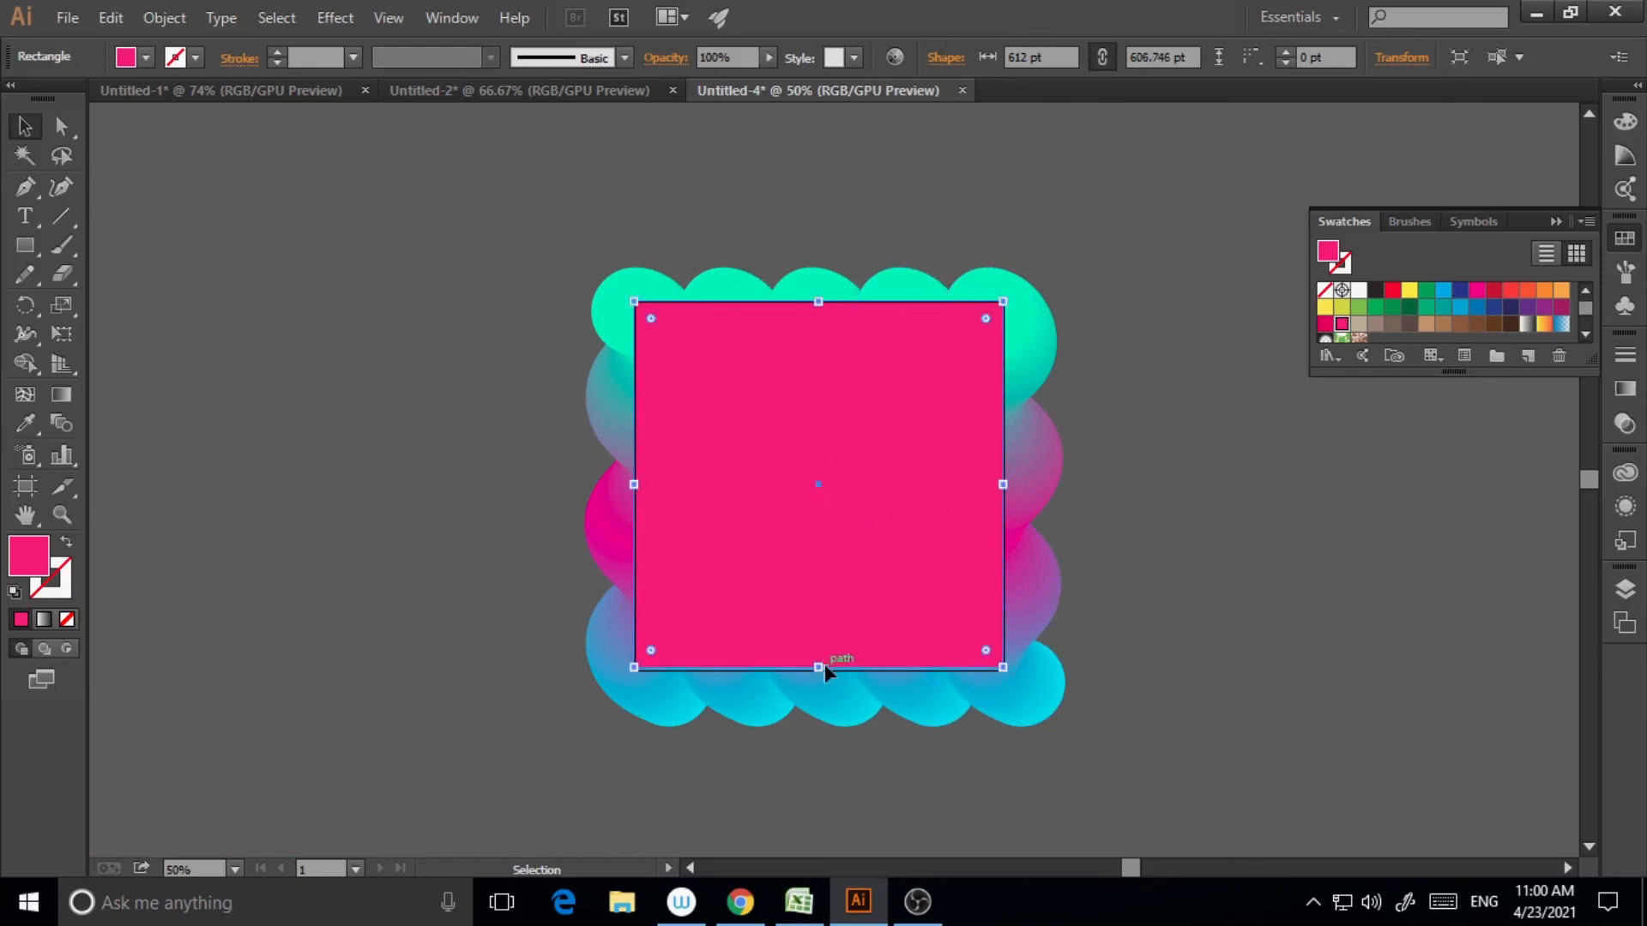
left_click(62, 515)
left_click(755, 581)
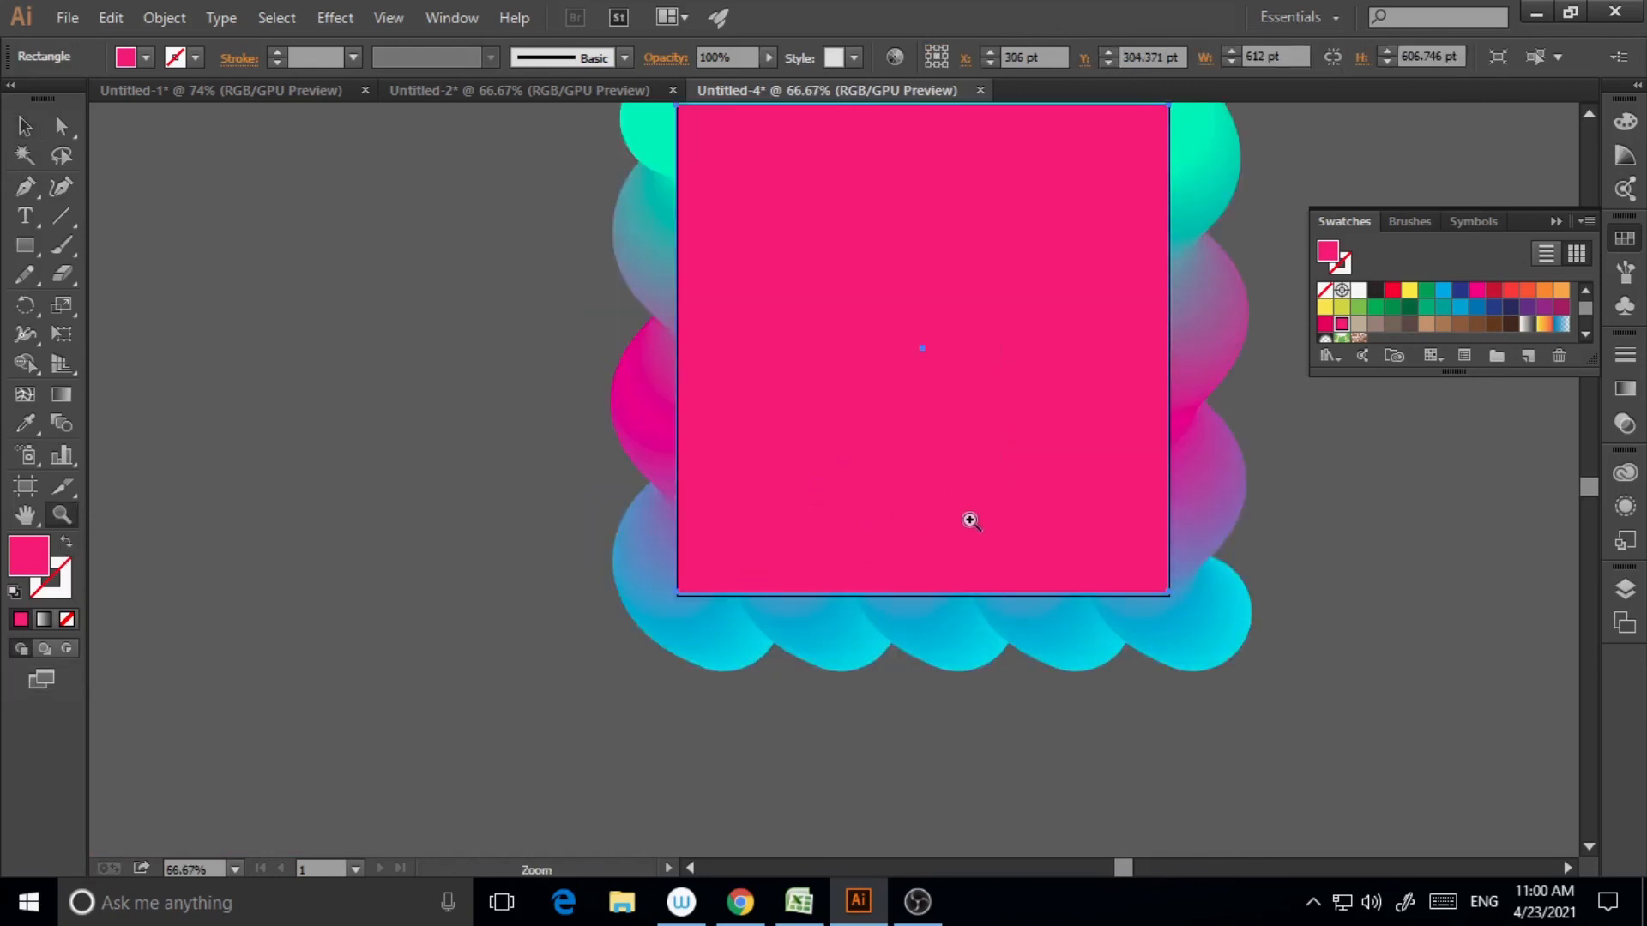
left_click(970, 521)
left_click(25, 126)
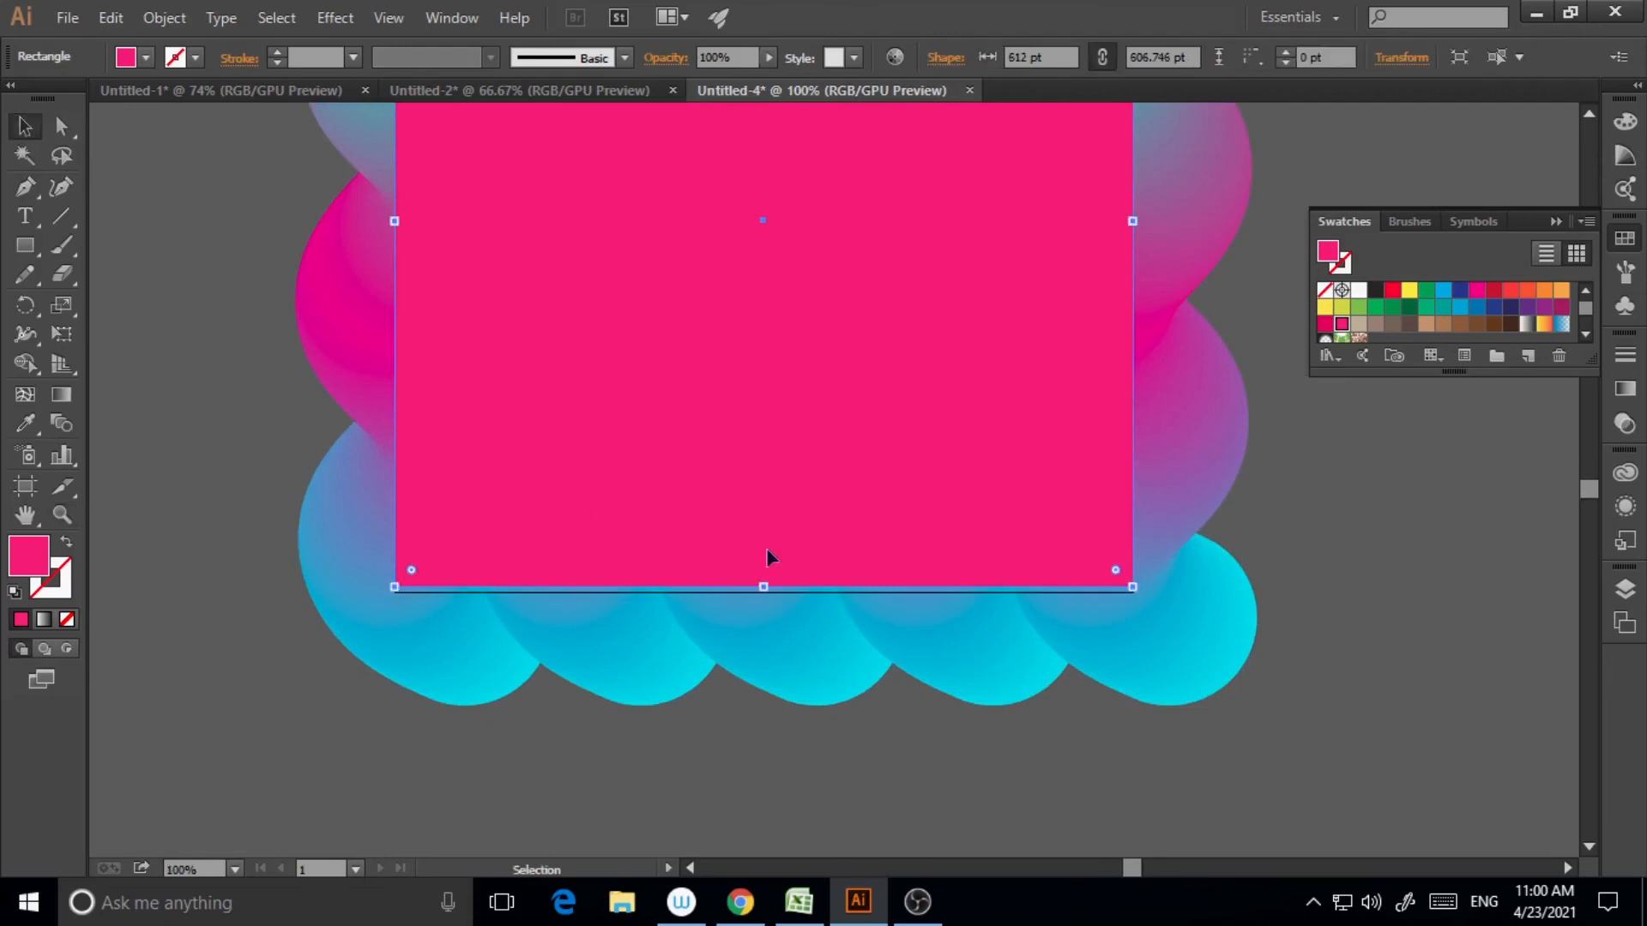
left_click_drag(764, 587, 763, 592)
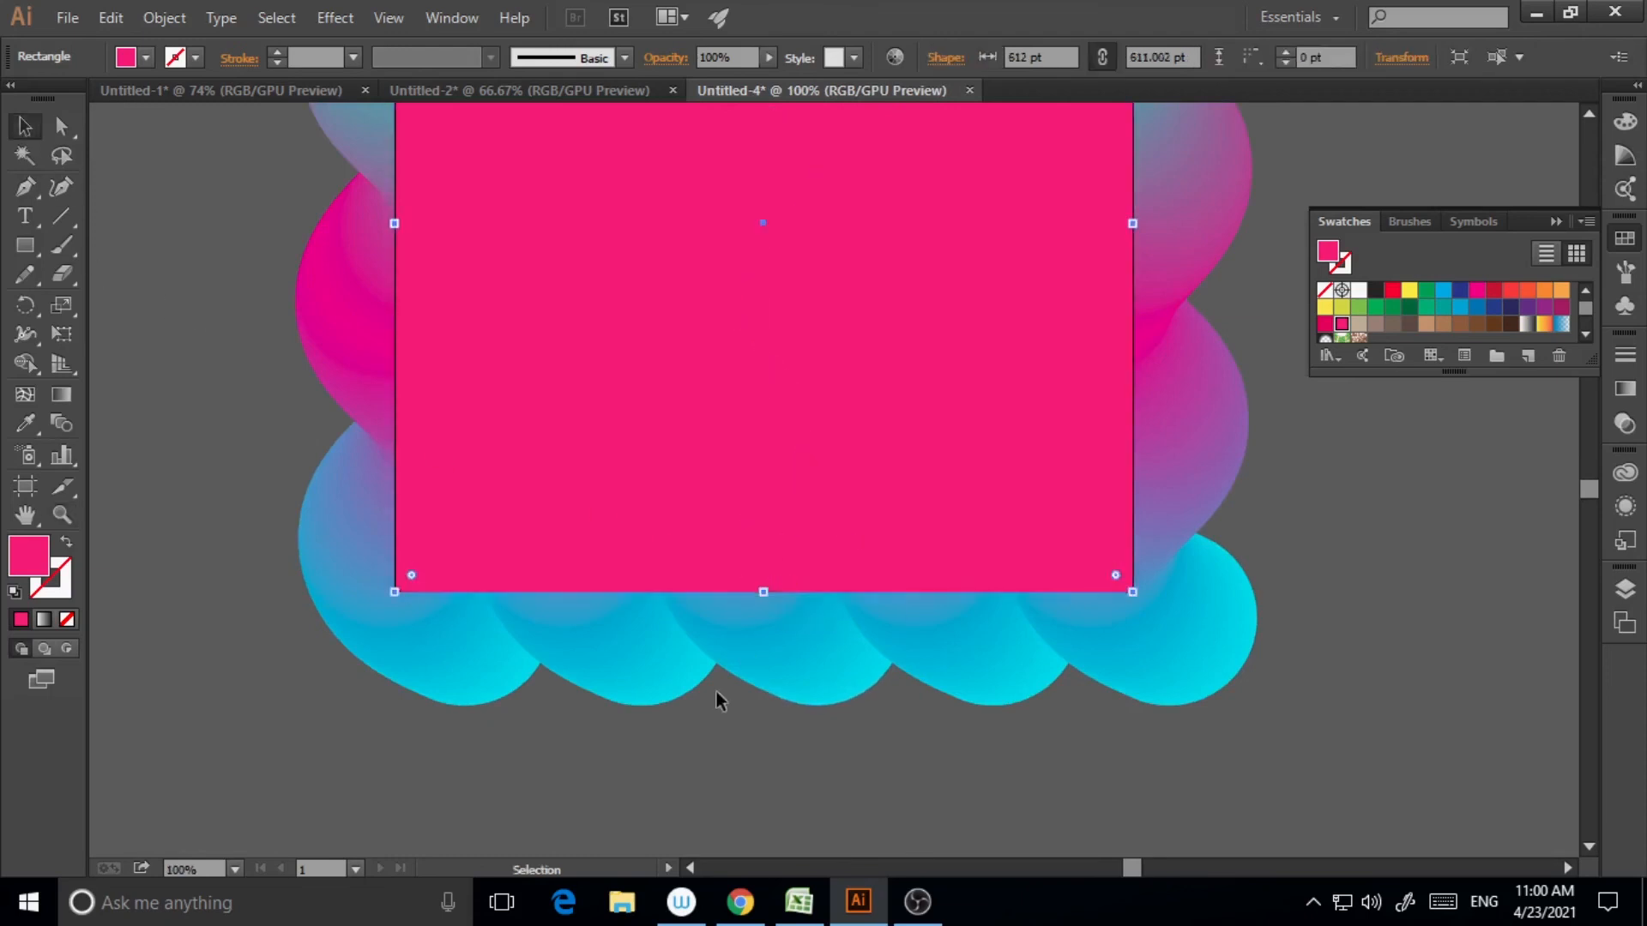
Step: Clip the enlarged blend columns to the pink rectangle with a clipping mask, deselect the result and view it closer
scroll(750, 659, "up", 6)
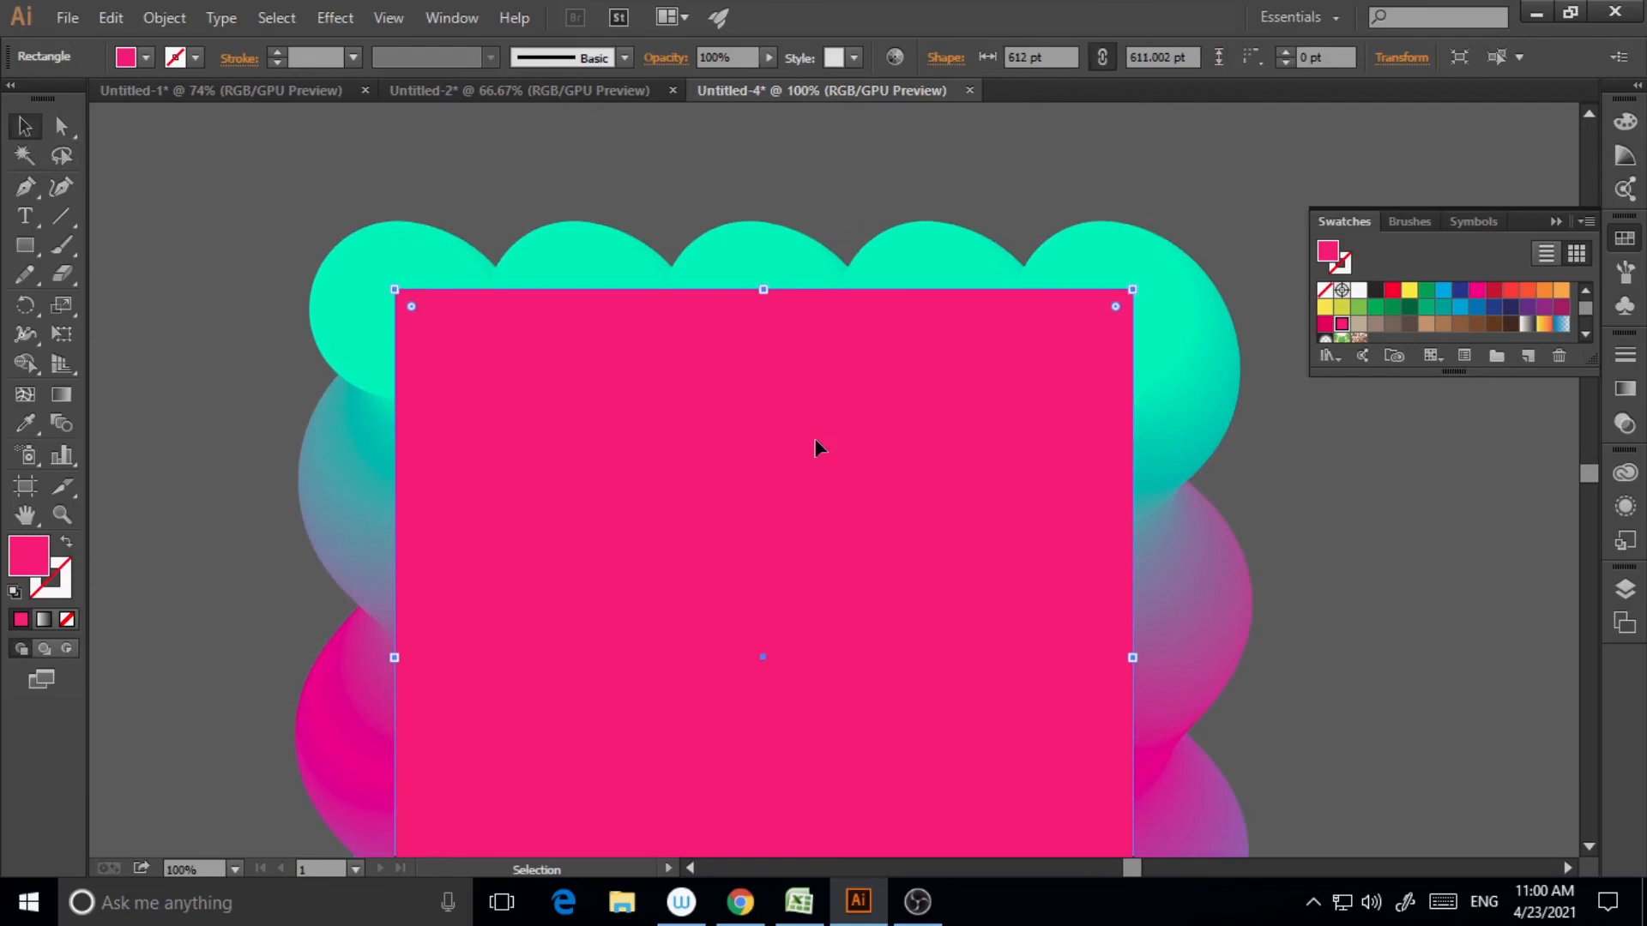
key("ctrl+minus")
key("ctrl+minus")
left_click(412, 290)
left_click_drag(504, 275, 1068, 789)
right_click(791, 559)
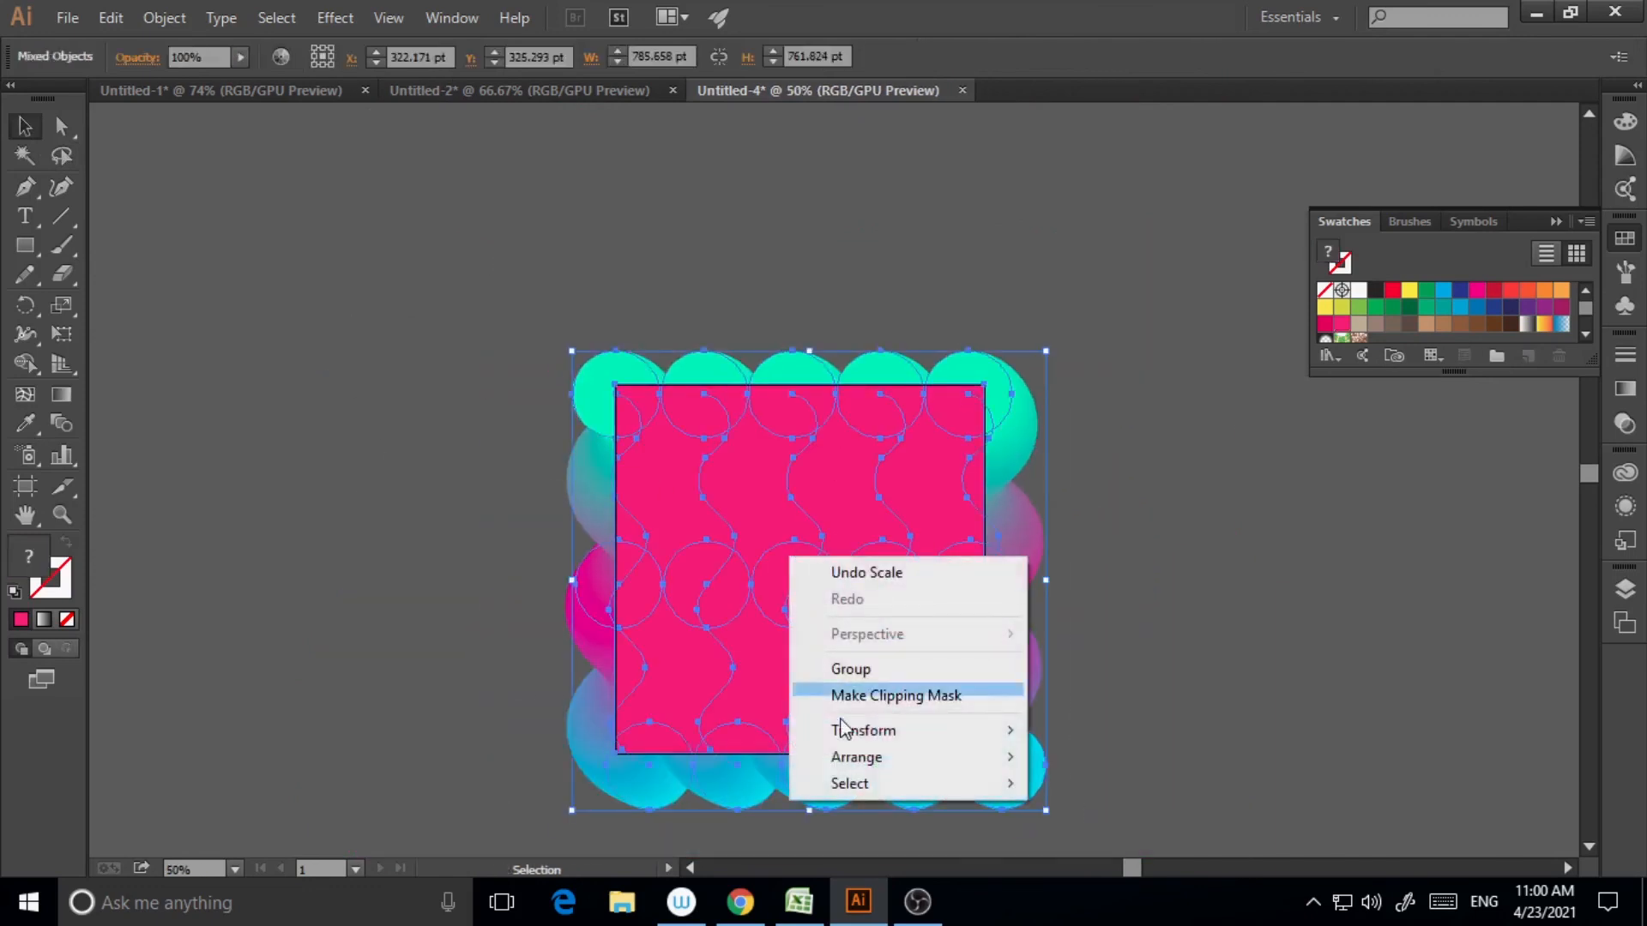
left_click(875, 696)
left_click(1150, 589)
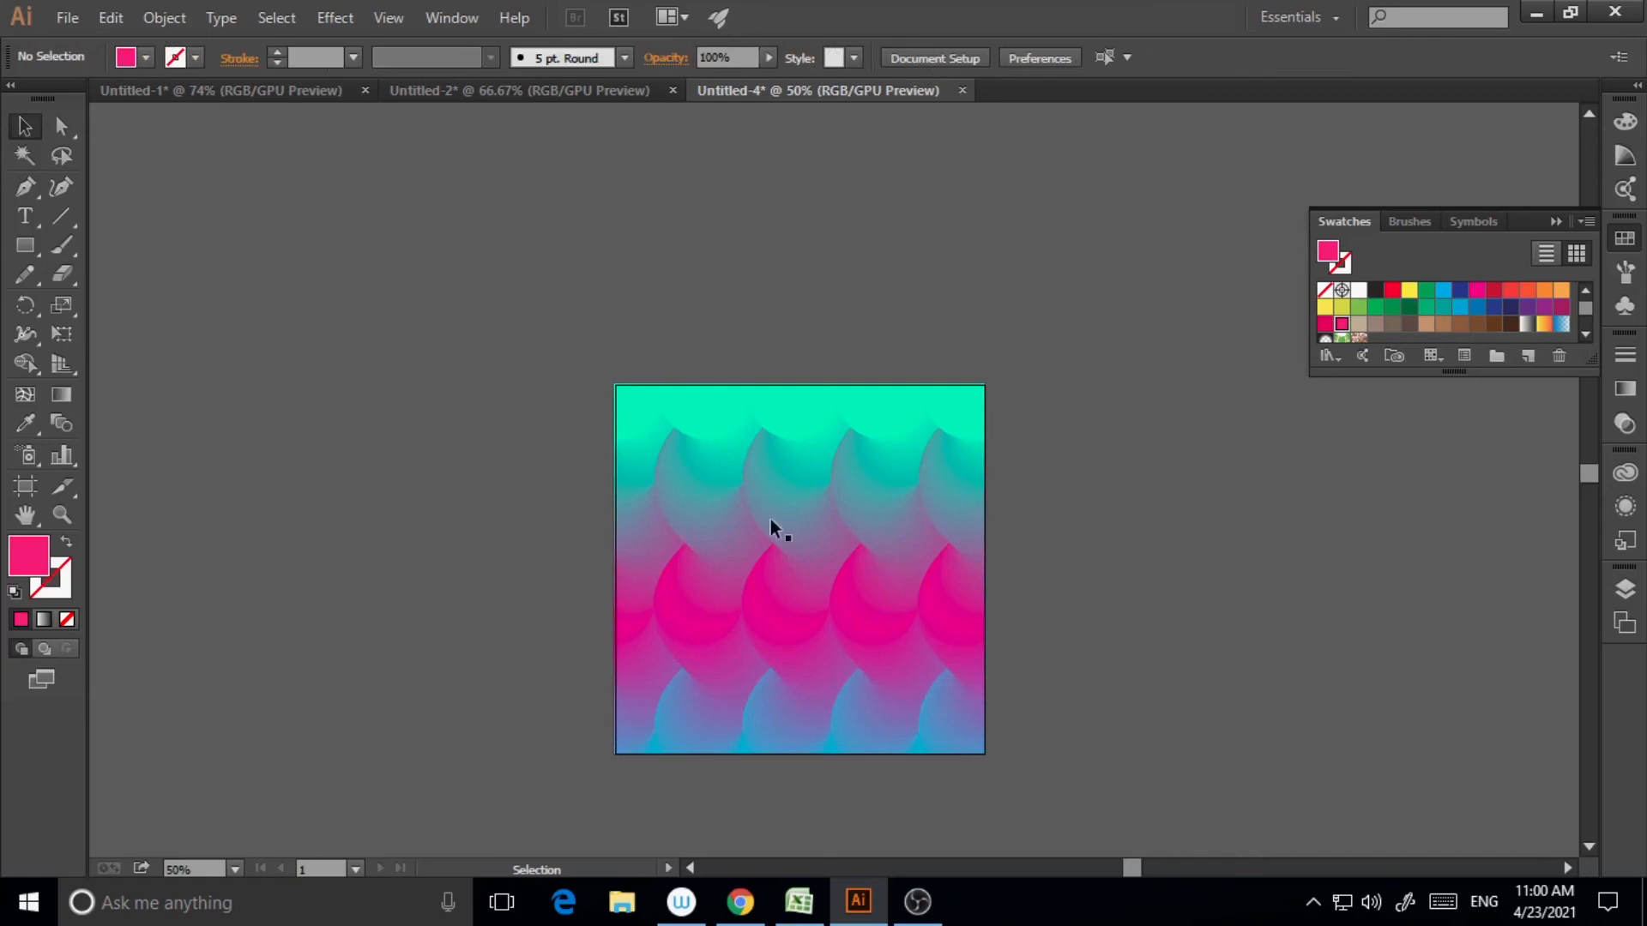
left_click(61, 514)
left_click(860, 584)
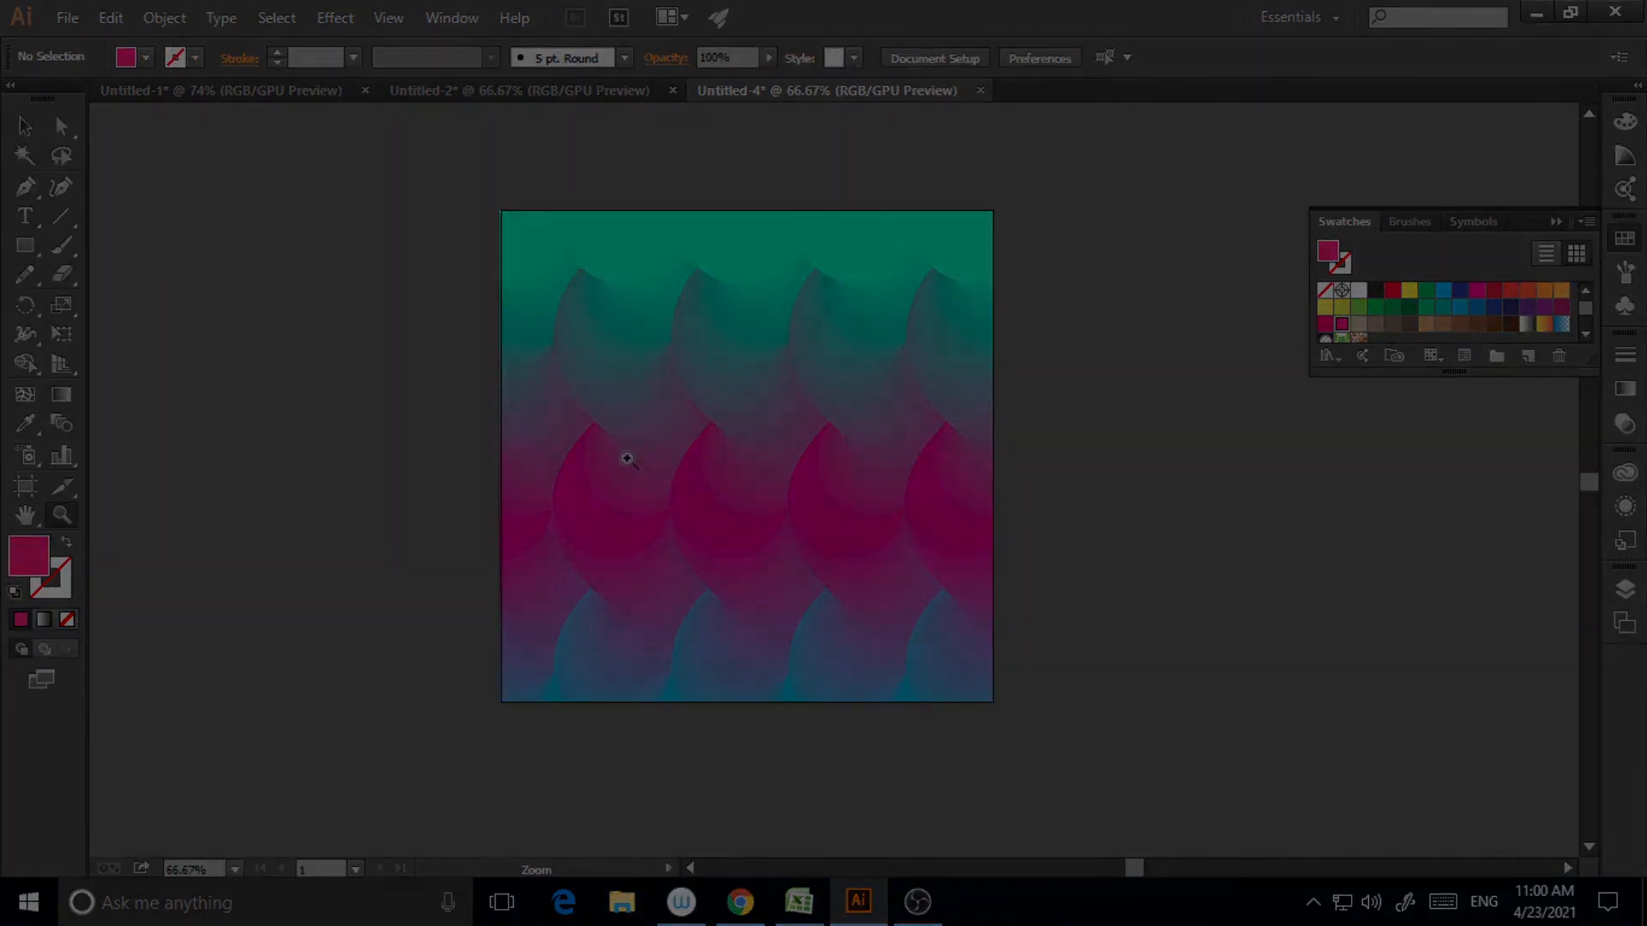